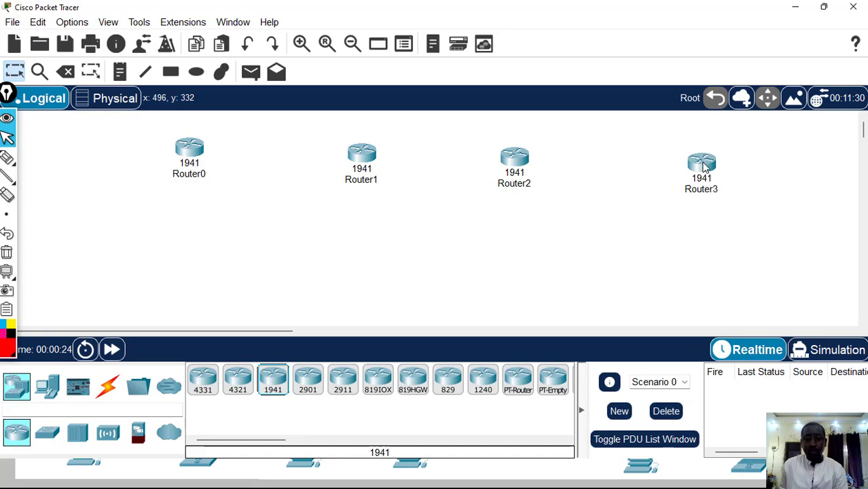
Select all four 1941 routers and move them together slightly up and to the left in the workspace
{"action": "left_click_drag", "start_coordinate": [100, 122], "coordinate": [856, 264]}
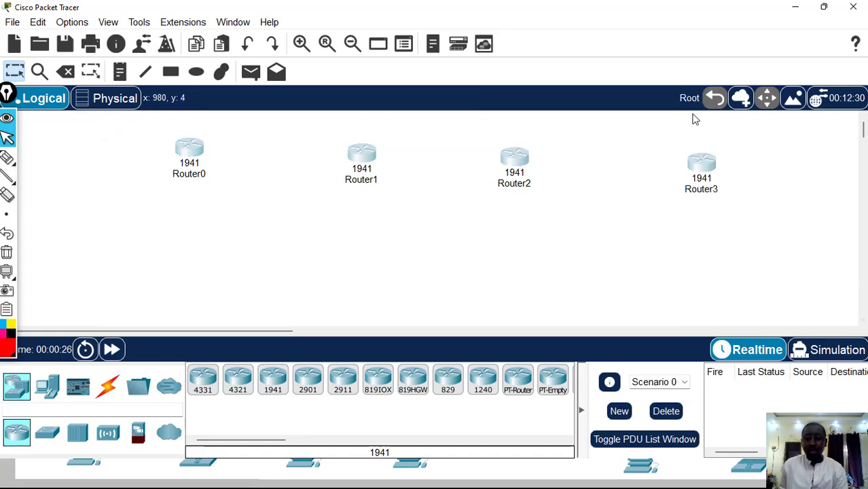
{"action": "left_click_drag", "start_coordinate": [692, 163], "coordinate": [657, 156]}
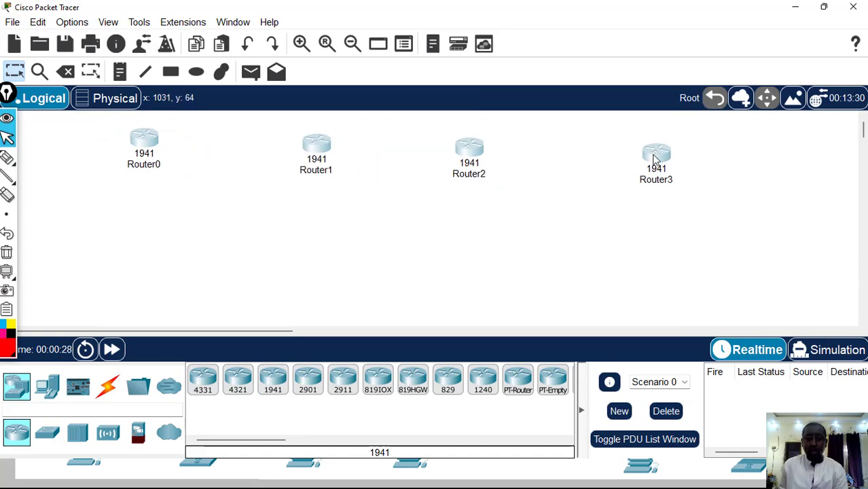
{"action": "left_click", "coordinate": [612, 237]}
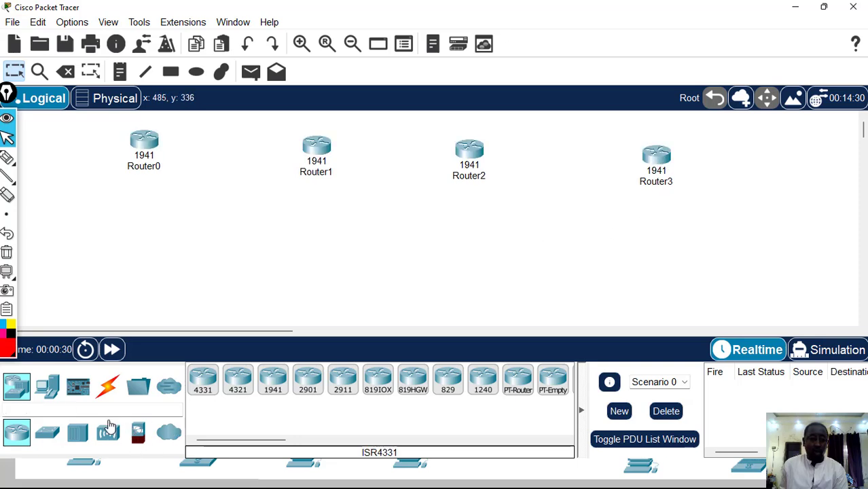
Place a 2960 switch below Router0, another below Router1, and a 3560-24PS multilayer switch below Router3
{"action": "left_click", "coordinate": [47, 433]}
{"action": "left_click", "coordinate": [482, 380]}
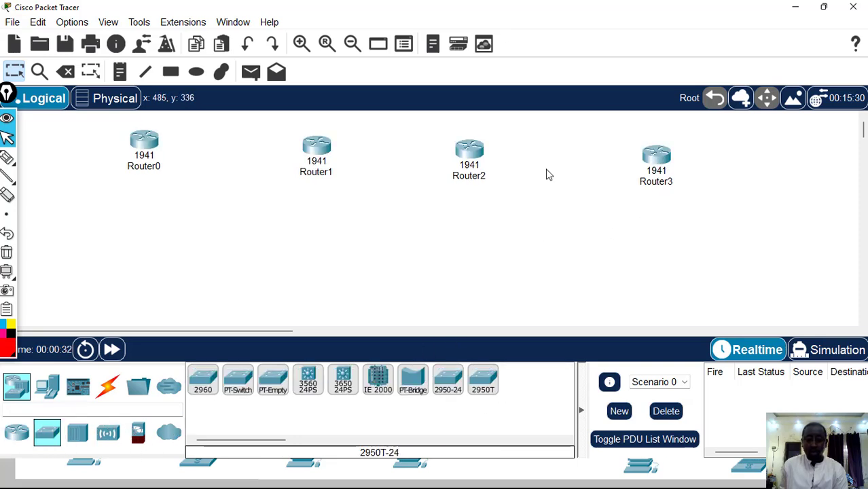
{"action": "left_click", "coordinate": [799, 7]}
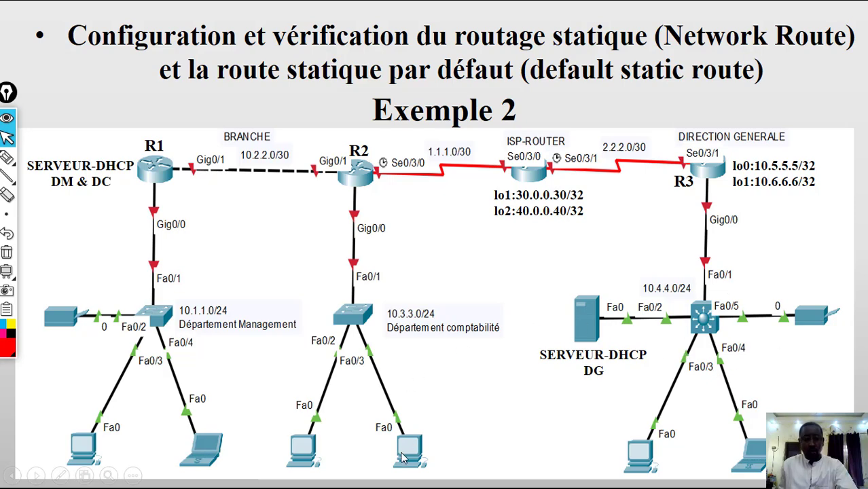
{"action": "key", "text": "alt+Tab"}
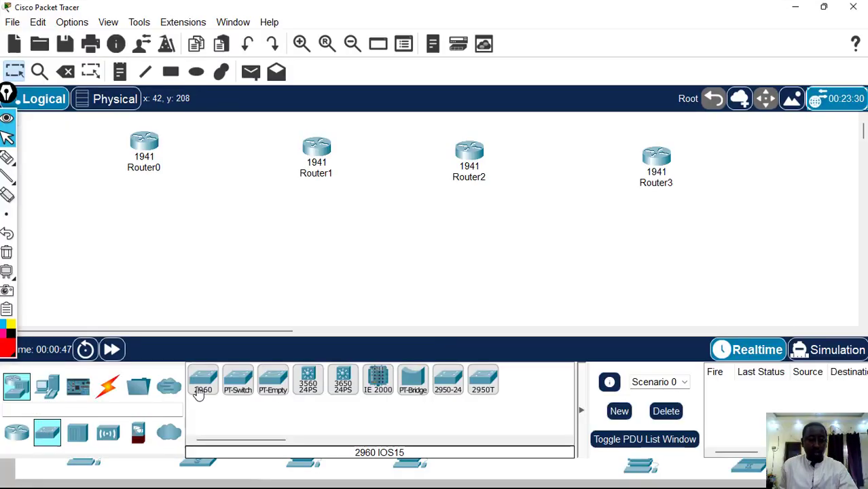
{"action": "left_click", "coordinate": [129, 216]}
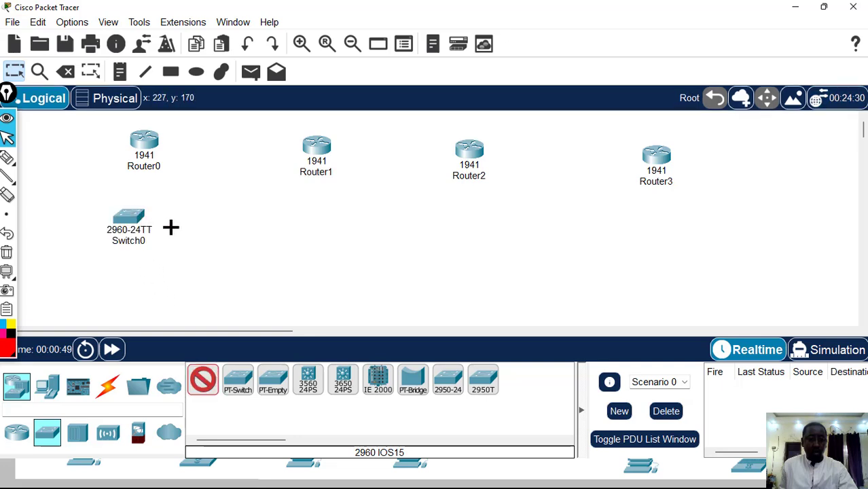
{"action": "left_click", "coordinate": [314, 221]}
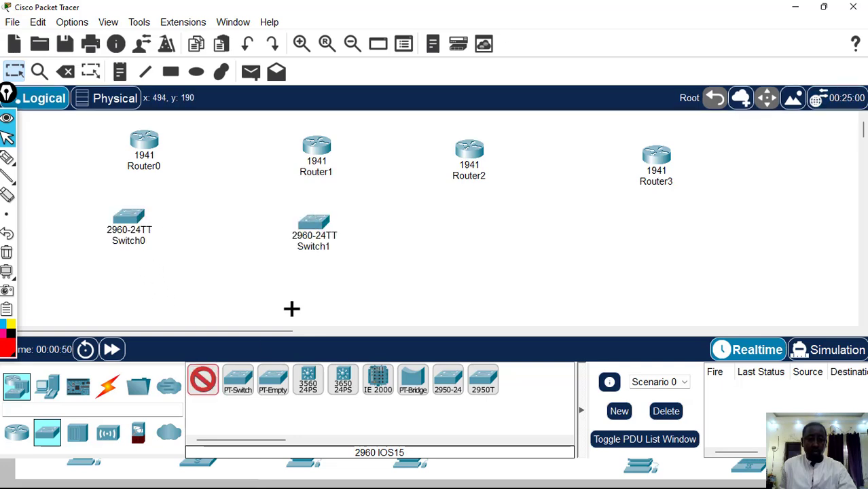
{"action": "left_click", "coordinate": [307, 384]}
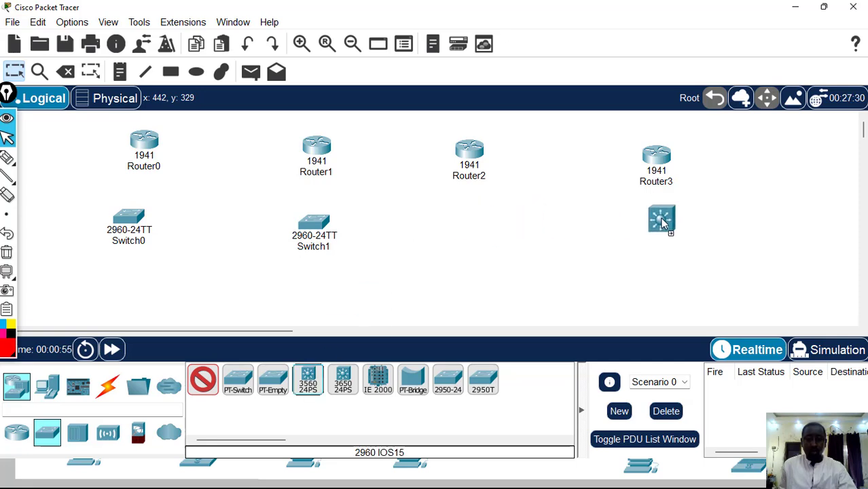
{"action": "left_click", "coordinate": [656, 224]}
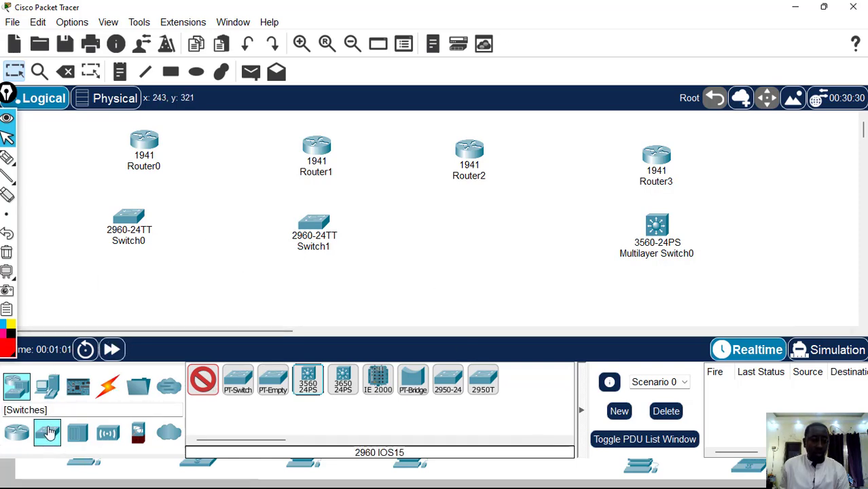
Connect Router0 to Switch0 and Router1 to Switch1 using the automatically chosen connection type
{"action": "left_click", "coordinate": [16, 386]}
{"action": "left_click", "coordinate": [109, 387]}
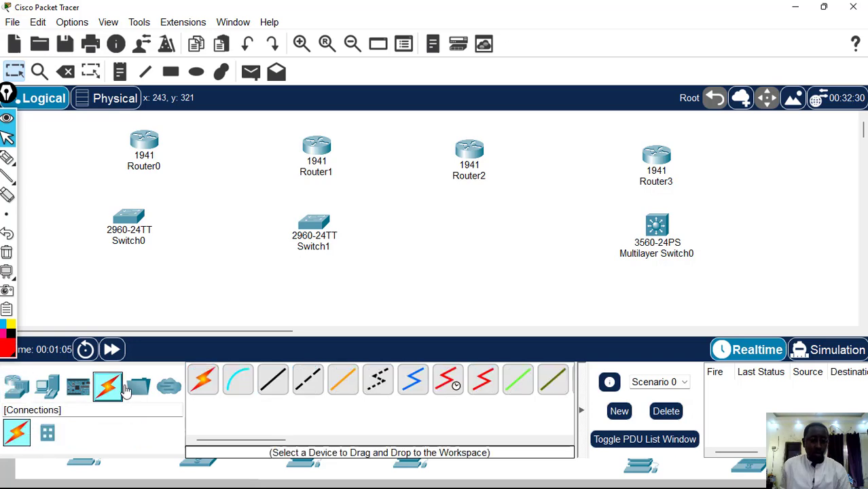
{"action": "left_click", "coordinate": [204, 386]}
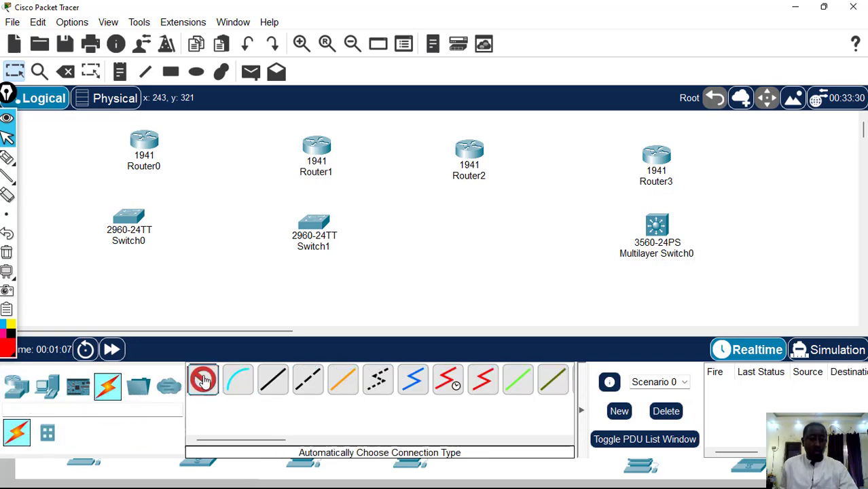
{"action": "left_click", "coordinate": [148, 140]}
{"action": "left_click", "coordinate": [131, 214]}
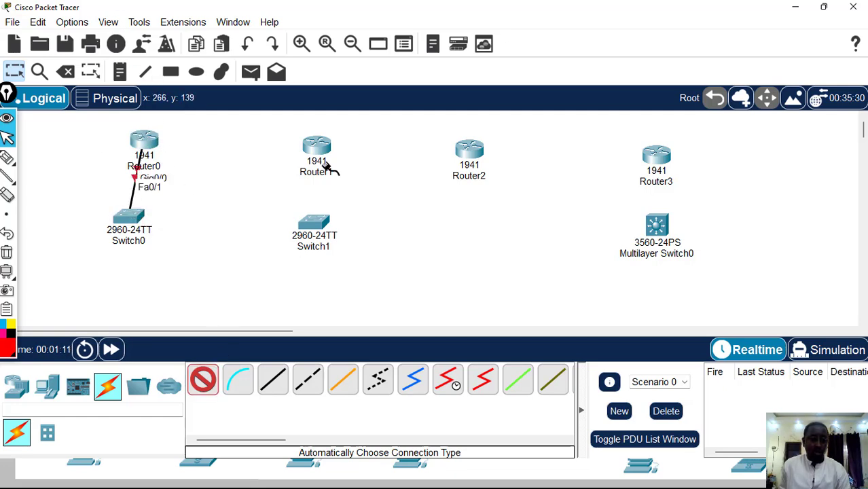
{"action": "left_click", "coordinate": [317, 148]}
{"action": "left_click", "coordinate": [313, 221]}
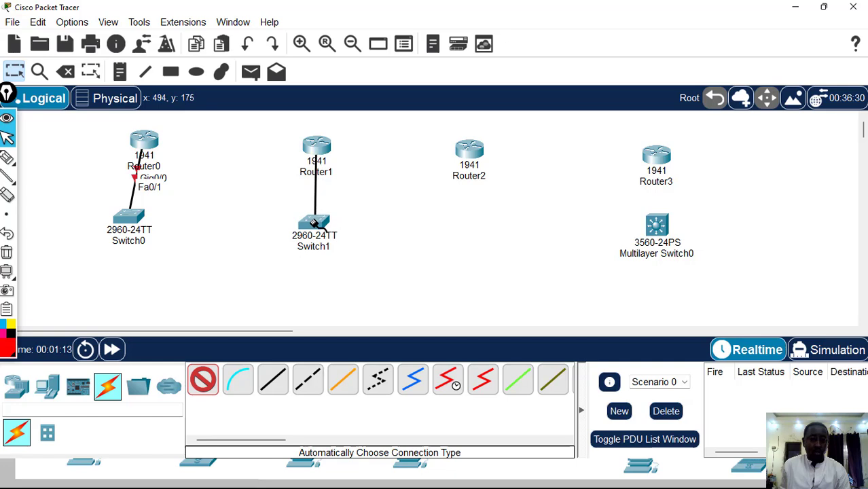
Connect Router3 to Multilayer Switch0 and Router0 to Router1 with automatically chosen cables, and leave the connection tool
{"action": "left_click", "coordinate": [652, 156]}
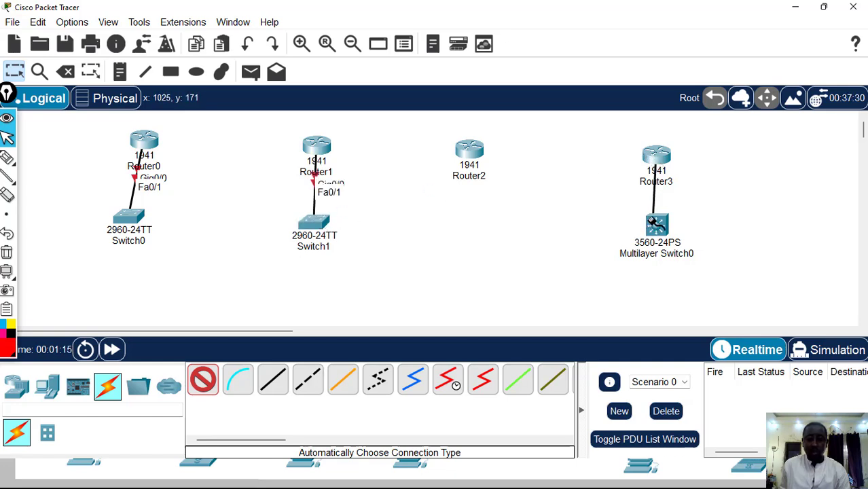
{"action": "left_click", "coordinate": [654, 224]}
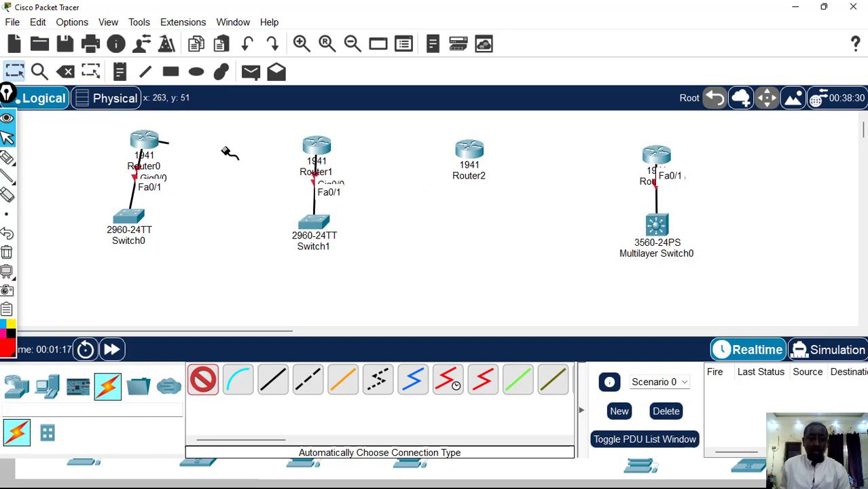
{"action": "left_click", "coordinate": [316, 146]}
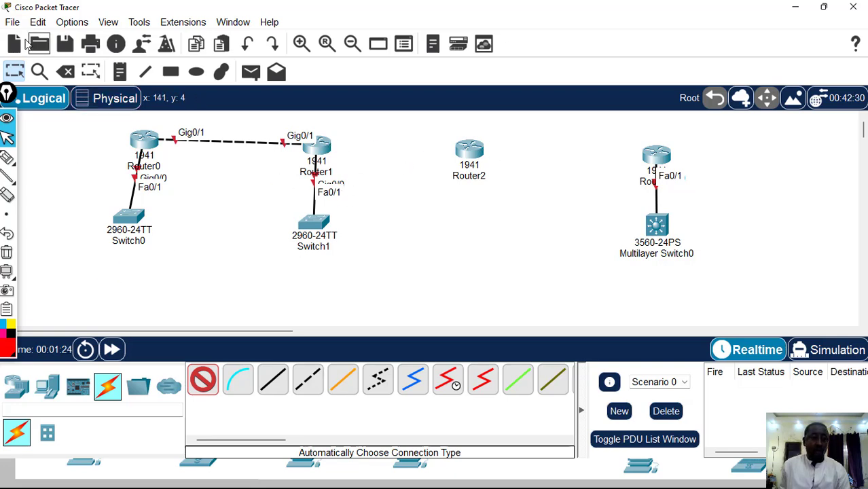
{"action": "left_click", "coordinate": [14, 71]}
Place two PCs below Switch0 and two more PCs below Switch1
{"action": "left_click", "coordinate": [46, 387]}
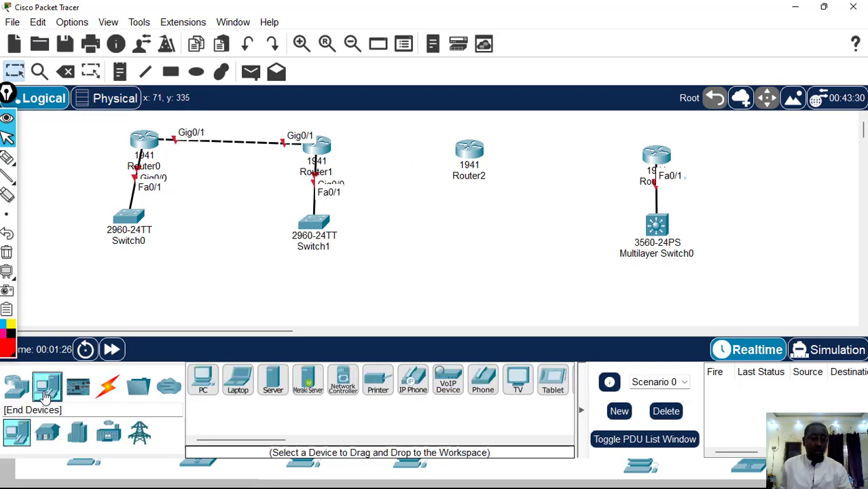
{"action": "left_click", "coordinate": [202, 382]}
{"action": "left_click", "coordinate": [82, 275]}
{"action": "left_click", "coordinate": [141, 276]}
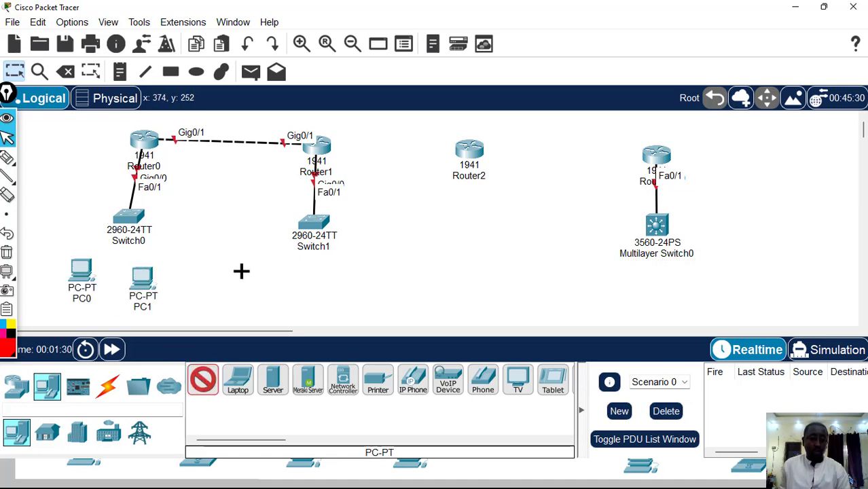
{"action": "left_click", "coordinate": [292, 265]}
{"action": "left_click", "coordinate": [336, 272]}
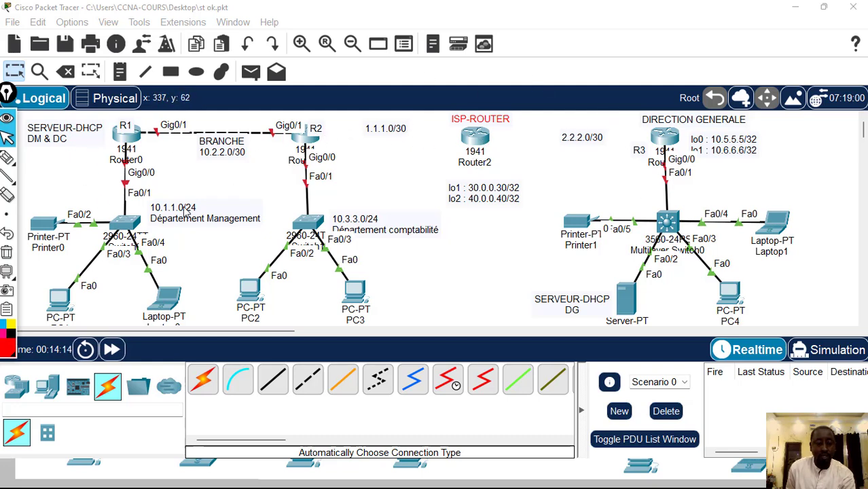
Power off Router1, install an HWIC-2T serial module in its eHWIC 1 slot, and power it back on
{"action": "left_click", "coordinate": [305, 138]}
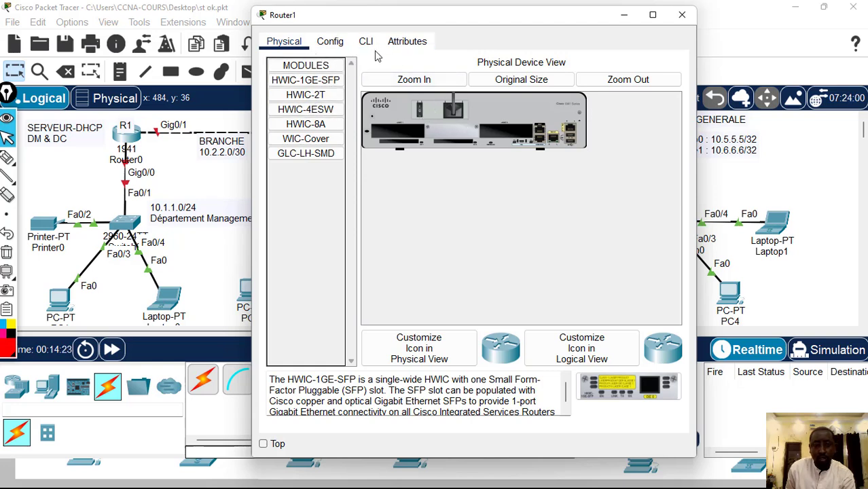
{"action": "left_click", "coordinate": [392, 83]}
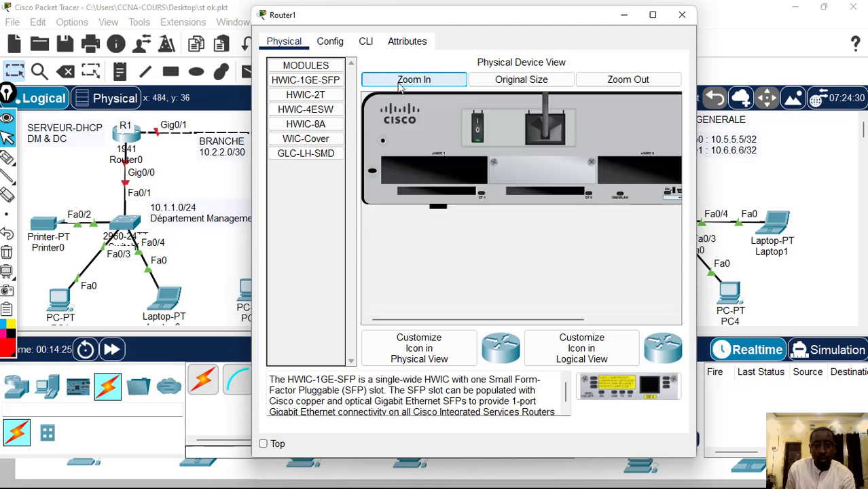
{"action": "left_click", "coordinate": [477, 130]}
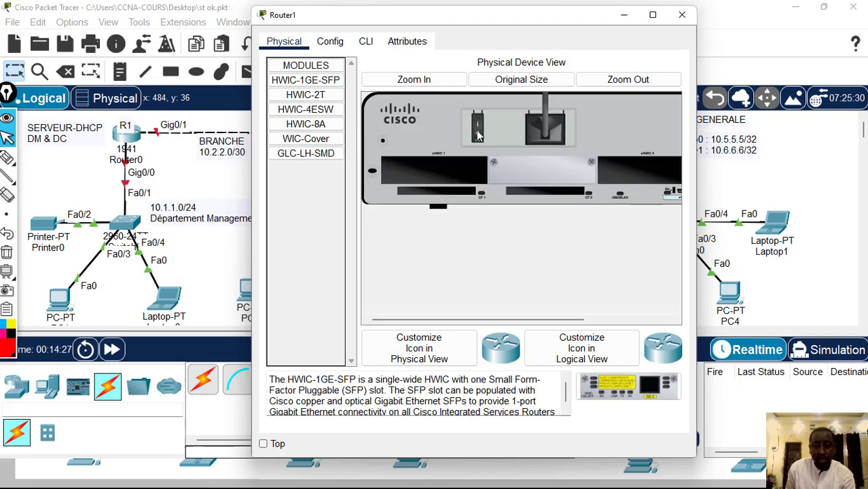
{"action": "left_click", "coordinate": [313, 105]}
{"action": "left_click", "coordinate": [314, 98]}
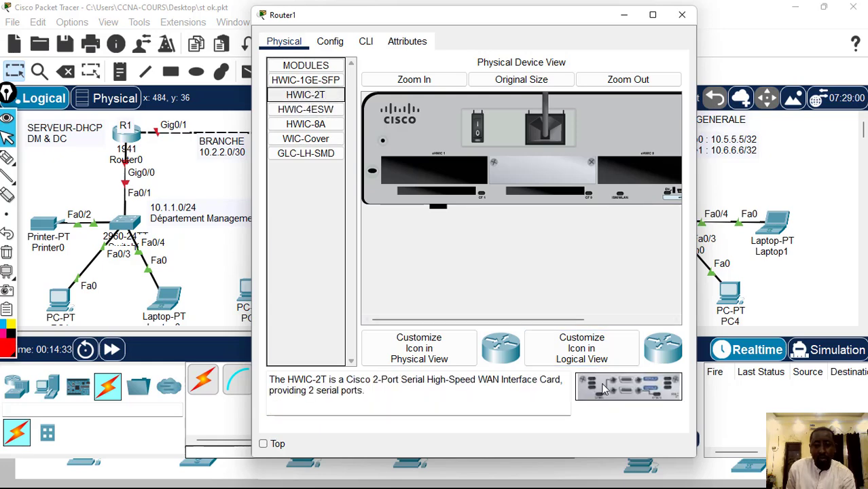
{"action": "left_click_drag", "start_coordinate": [628, 386], "coordinate": [425, 176]}
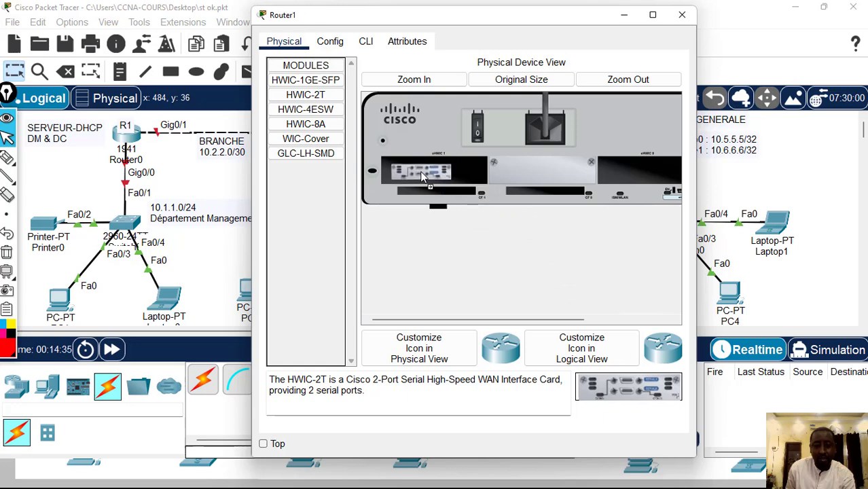
{"action": "left_click", "coordinate": [478, 140]}
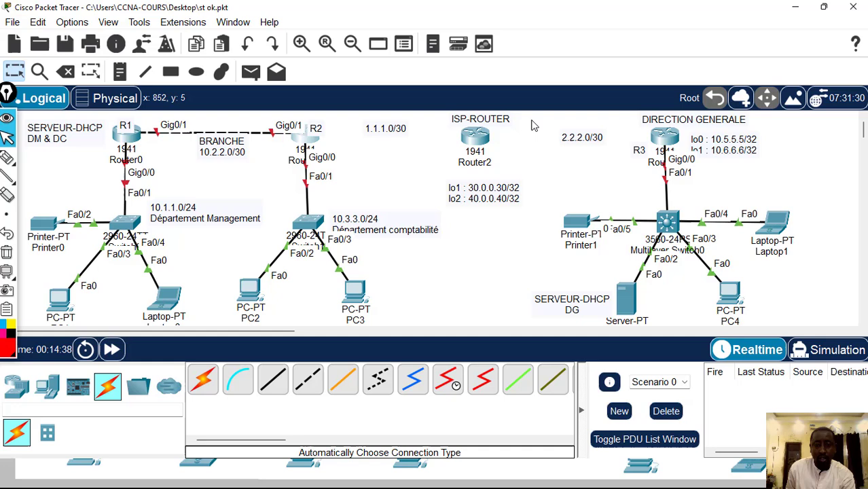
{"action": "left_click", "coordinate": [681, 14]}
Power off Router2, fit an HWIC-2T serial module into its eHWIC 1 slot, and restore its power
{"action": "mouse_move", "coordinate": [484, 135]}
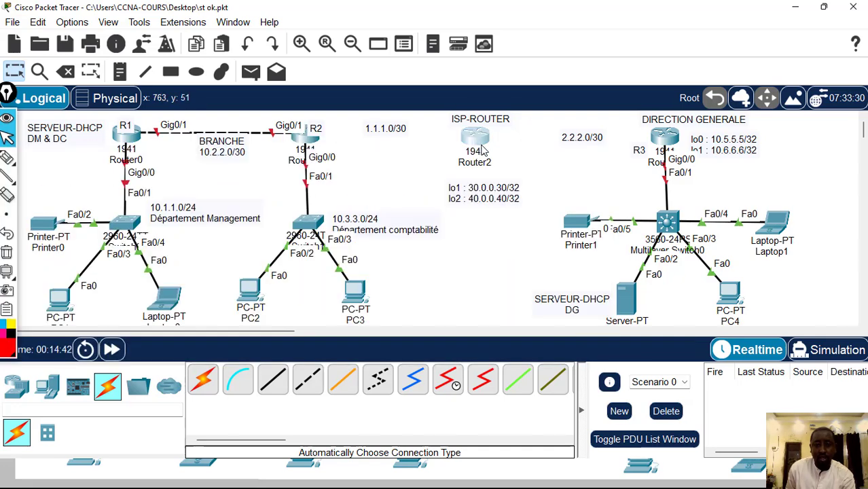
{"action": "left_click", "coordinate": [482, 150]}
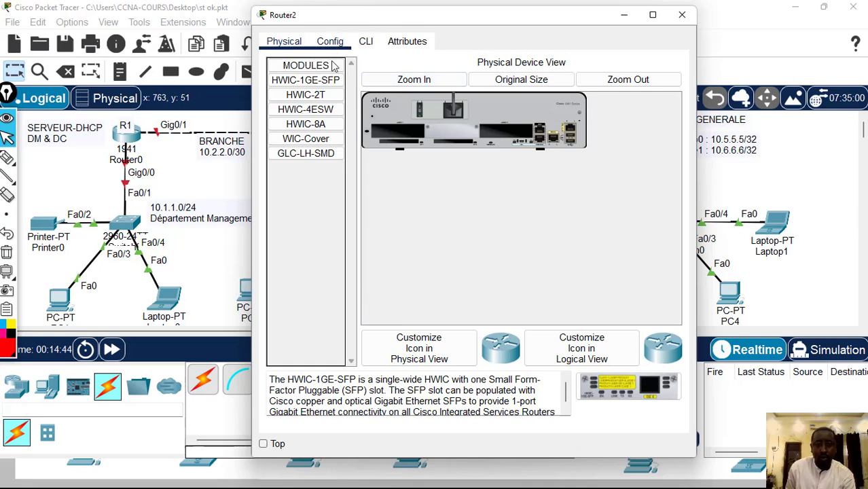
{"action": "left_click", "coordinate": [414, 79]}
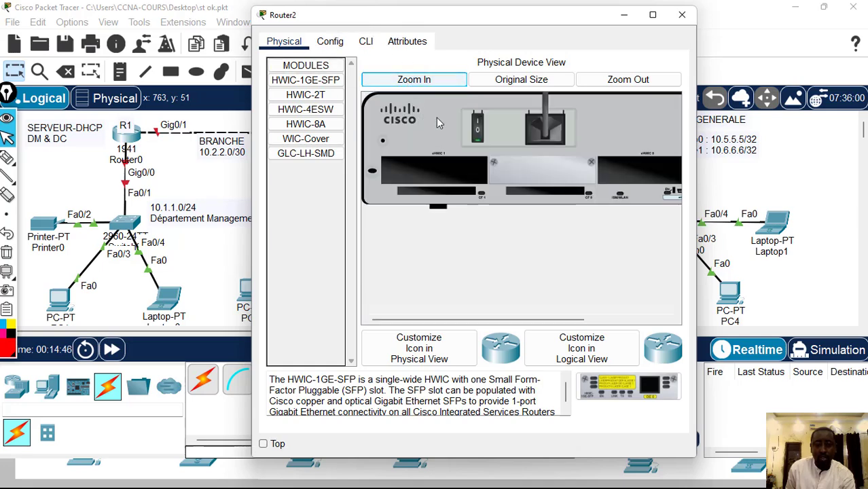
{"action": "left_click", "coordinate": [305, 95]}
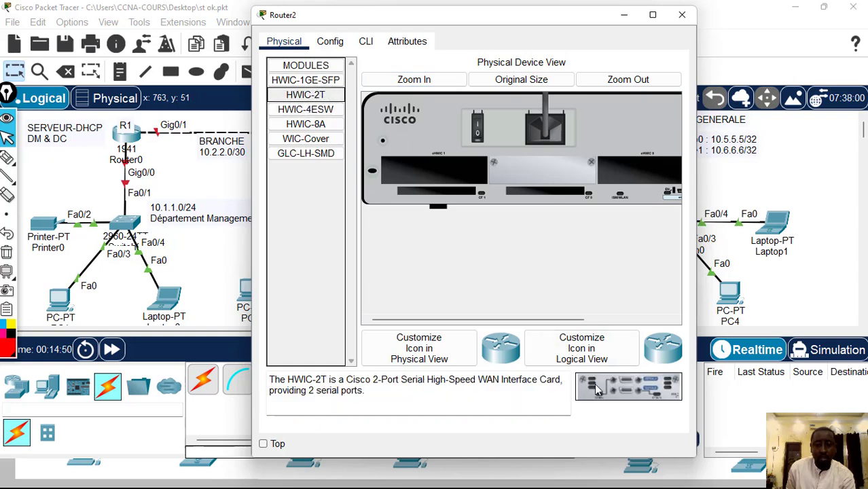
{"action": "left_click_drag", "start_coordinate": [628, 387], "coordinate": [440, 171]}
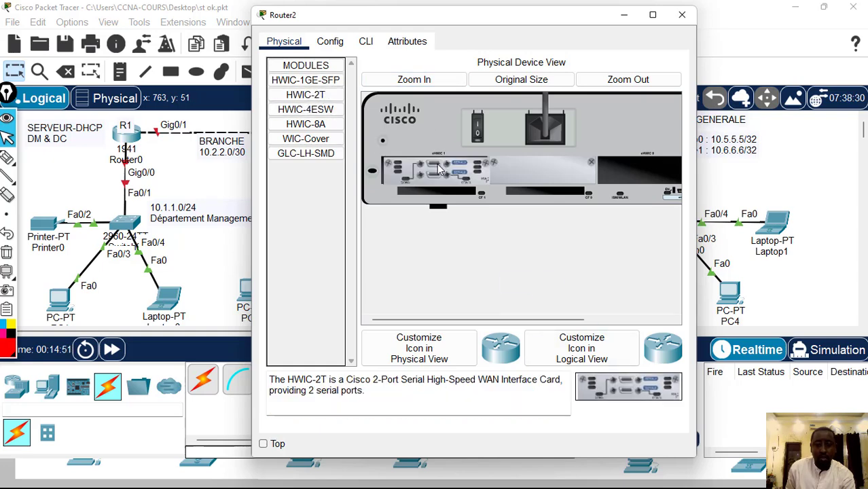
{"action": "left_click", "coordinate": [478, 134]}
{"action": "left_click", "coordinate": [681, 15]}
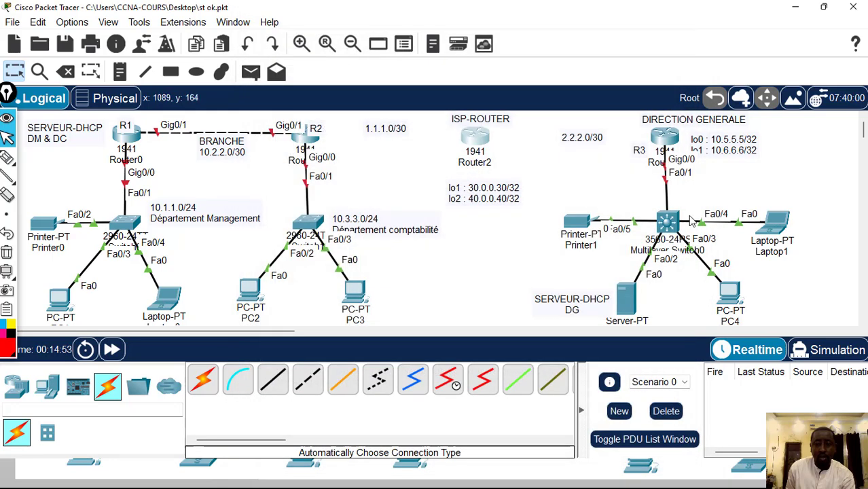
Power off Router3, install an HWIC-2T serial module in its eHWIC 1 slot, and power it back on
{"action": "left_click", "coordinate": [664, 139]}
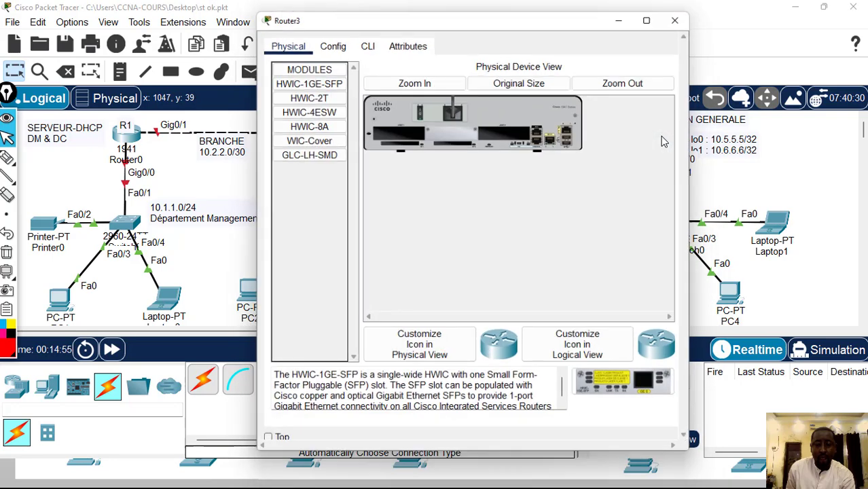
{"action": "left_click", "coordinate": [414, 79]}
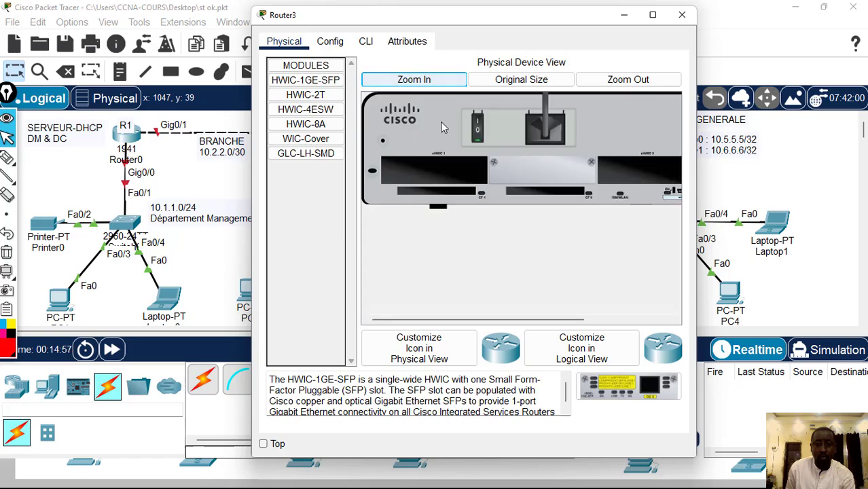
{"action": "left_click", "coordinate": [308, 95]}
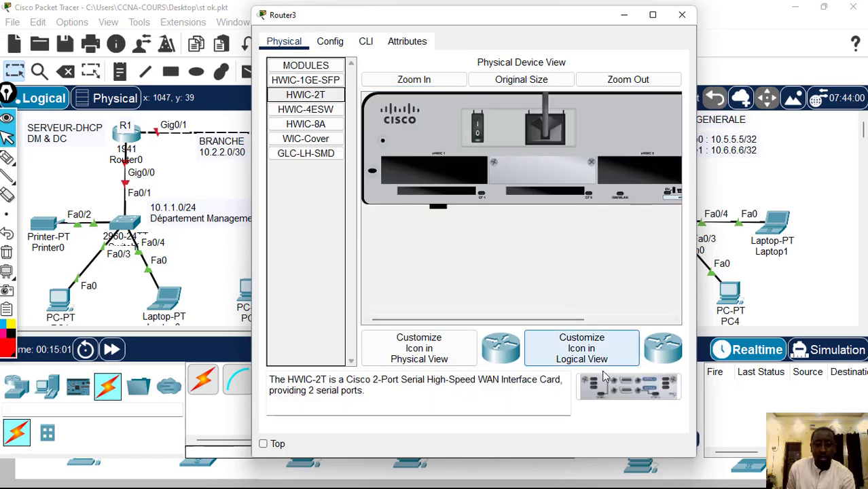
{"action": "left_click_drag", "start_coordinate": [628, 385], "coordinate": [434, 167]}
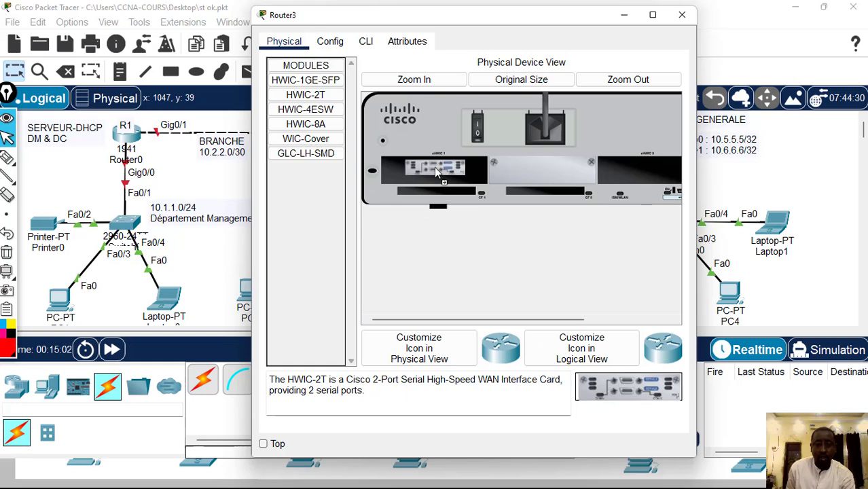
{"action": "left_click", "coordinate": [475, 134]}
{"action": "left_click", "coordinate": [681, 14]}
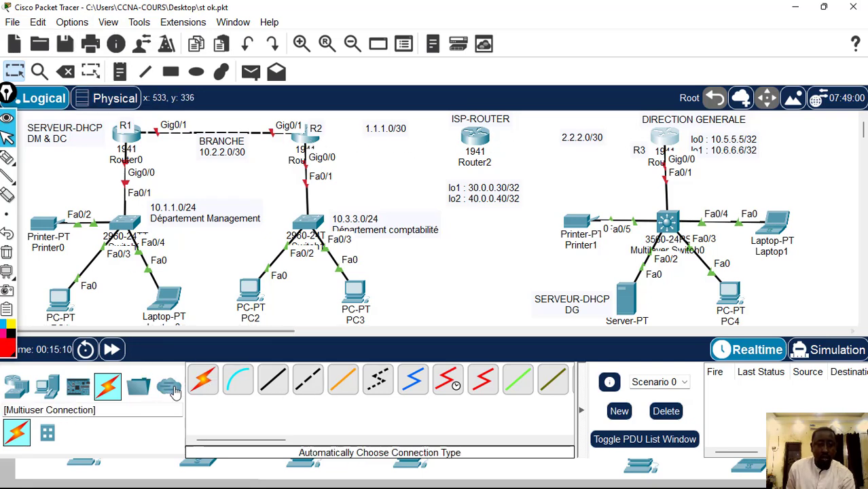
Connect Router1 (R2) to Router2, the ISP router, with an automatically chosen cable
{"action": "left_click", "coordinate": [201, 382]}
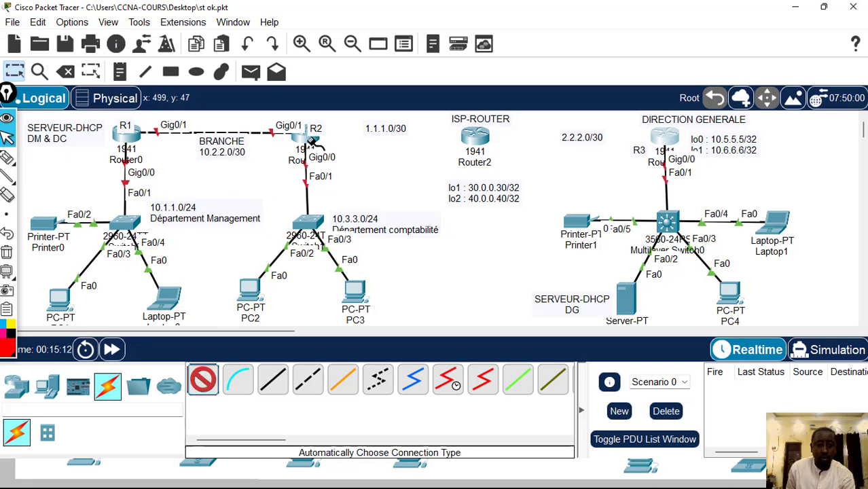
{"action": "left_click", "coordinate": [309, 140]}
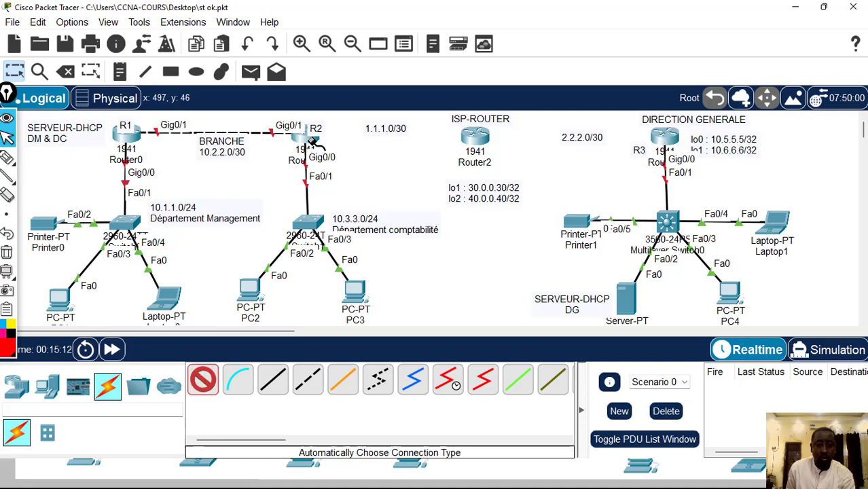
{"action": "left_click", "coordinate": [477, 138]}
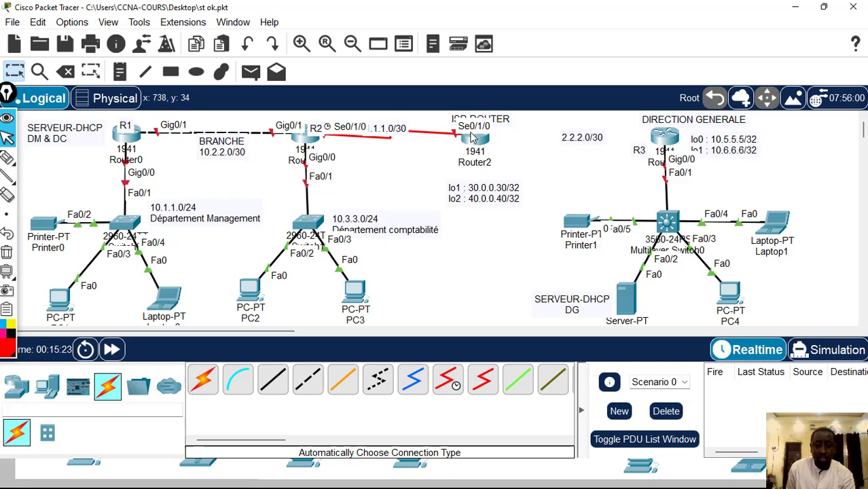
Shift Router1 and Router2 slightly down and place the ISP-ROUTER label just above Router2's port label
{"action": "mouse_move", "coordinate": [501, 120]}
{"action": "left_mouse_down"}
{"action": "mouse_move", "coordinate": [540, 117]}
{"action": "mouse_move", "coordinate": [463, 117]}
{"action": "mouse_move", "coordinate": [499, 114]}
{"action": "left_mouse_up"}
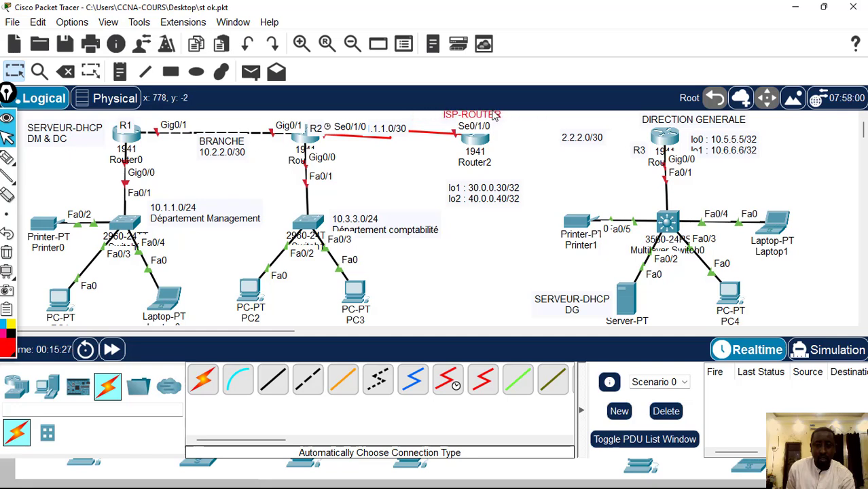
{"action": "left_click_drag", "start_coordinate": [473, 145], "coordinate": [470, 149]}
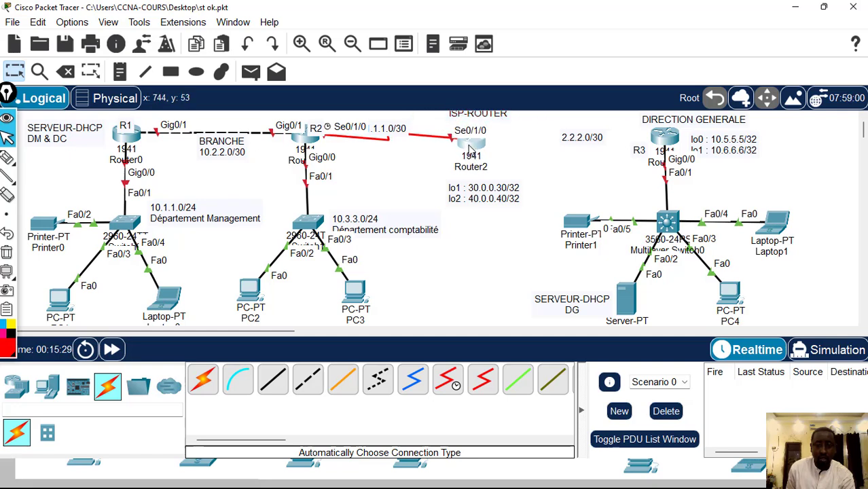
{"action": "left_click_drag", "start_coordinate": [305, 139], "coordinate": [306, 147]}
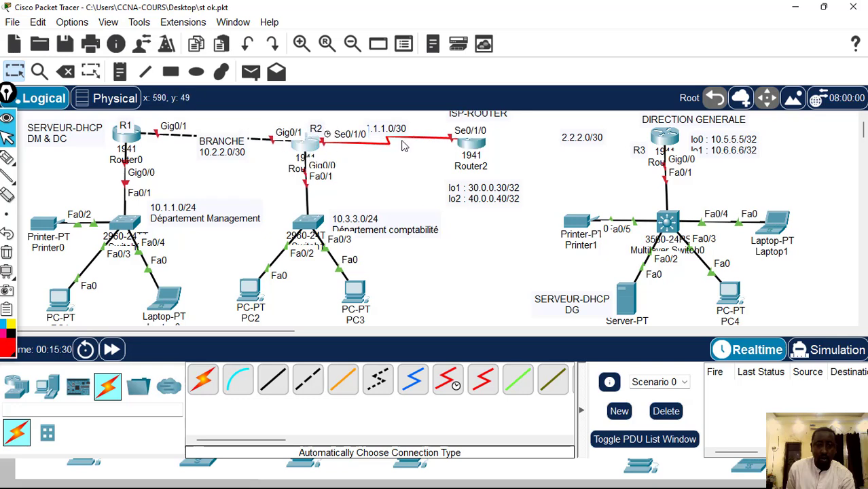
{"action": "left_click_drag", "start_coordinate": [464, 122], "coordinate": [463, 119]}
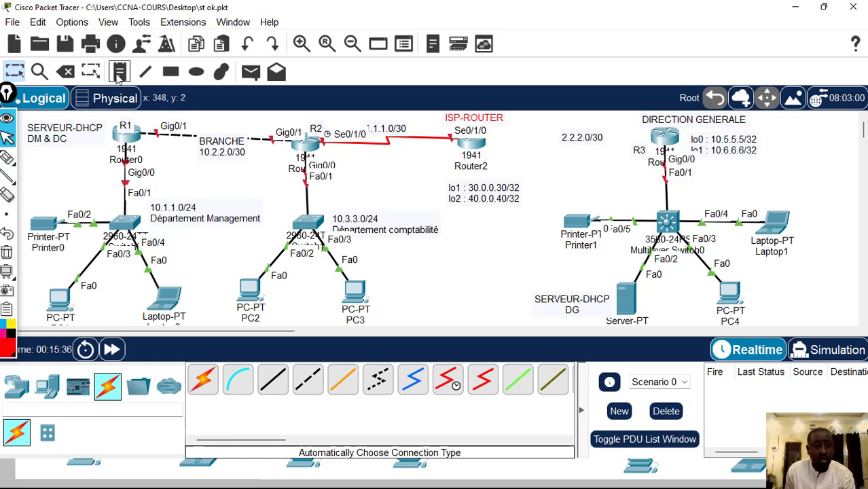
Connect Router2 to Router3 with an automatically chosen cable
{"action": "left_click", "coordinate": [202, 381]}
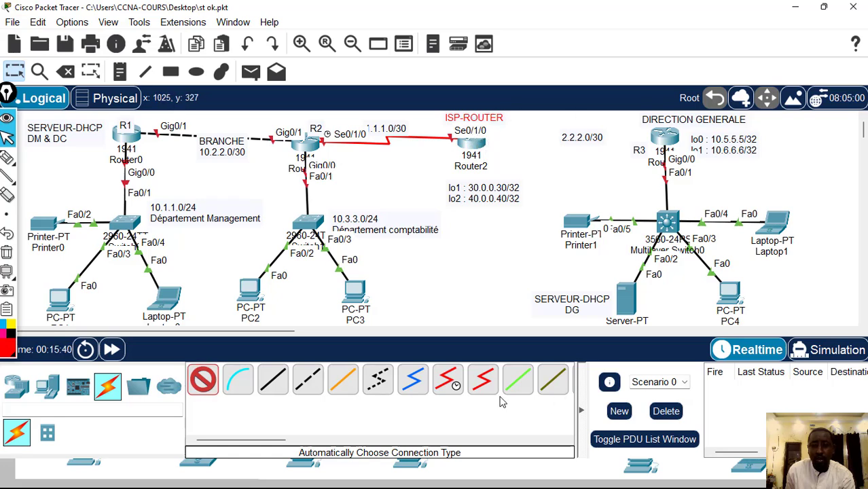
{"action": "left_click", "coordinate": [479, 141]}
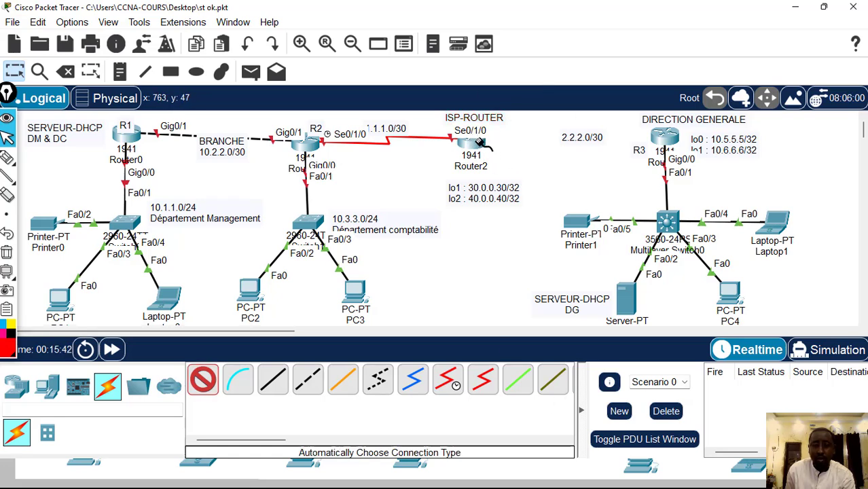
{"action": "left_click", "coordinate": [667, 137]}
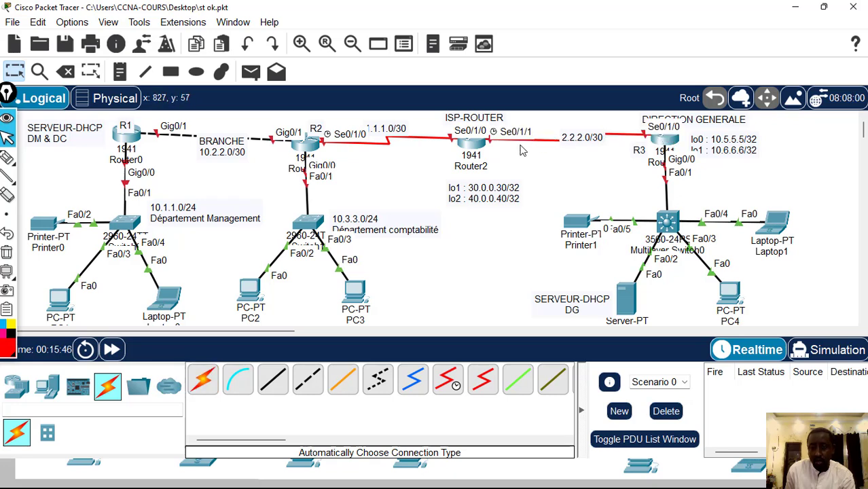
Move the 2.2.2.0/30 and 1.1.1.0/30 network labels below their serial links
{"action": "mouse_move", "coordinate": [584, 139]}
{"action": "left_mouse_down"}
{"action": "mouse_move", "coordinate": [583, 114]}
{"action": "mouse_move", "coordinate": [585, 163]}
{"action": "mouse_move", "coordinate": [576, 153]}
{"action": "left_mouse_up"}
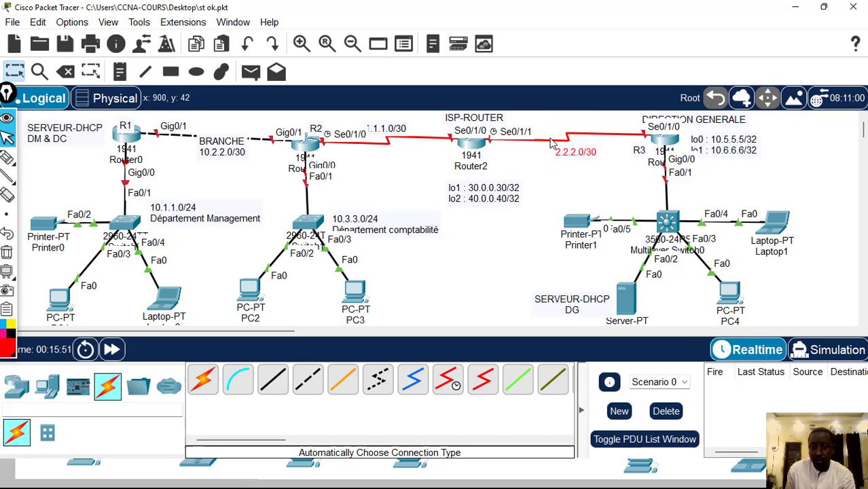
{"action": "left_click_drag", "start_coordinate": [382, 135], "coordinate": [389, 160]}
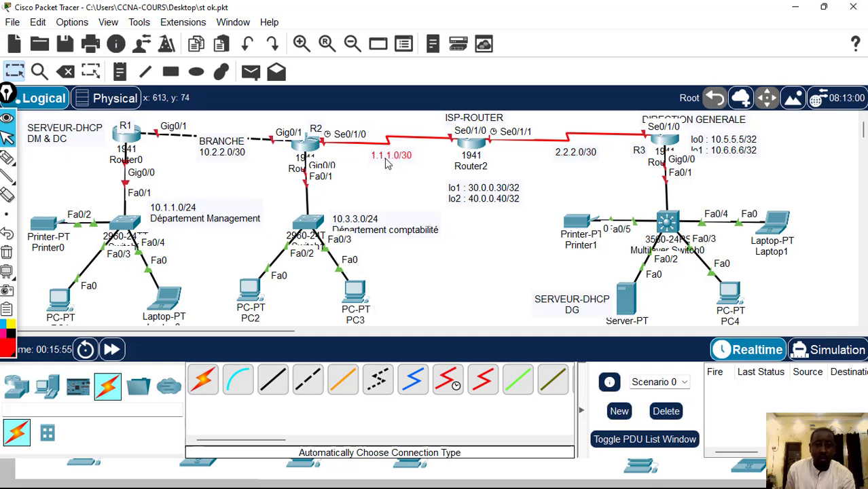
{"action": "left_click", "coordinate": [383, 195]}
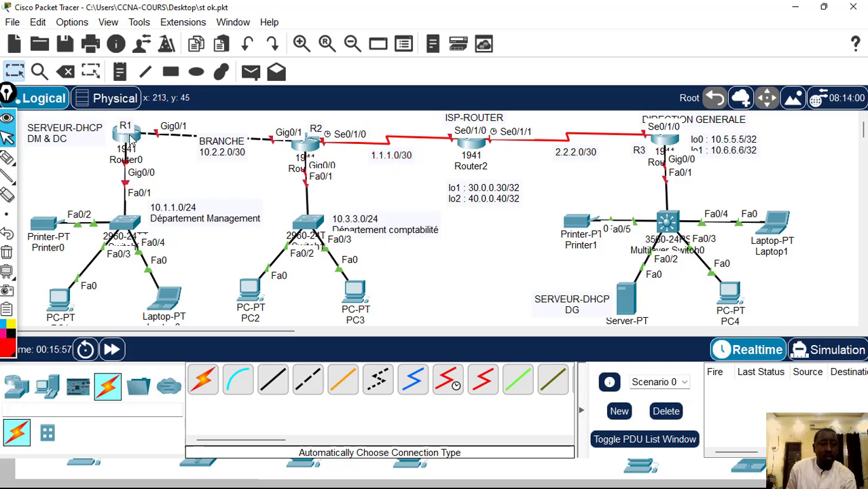
Tidy the topology by nudging Router0 and Router2, moving the BRANCHE 10.2.2.0/30 label above its link and raising the lo1/lo2 label under Router2
{"action": "left_click_drag", "start_coordinate": [129, 140], "coordinate": [127, 145]}
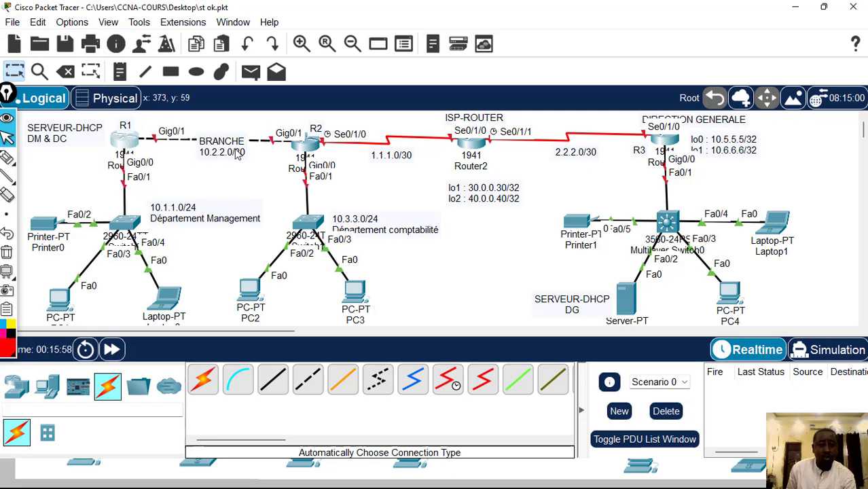
{"action": "left_click_drag", "start_coordinate": [237, 155], "coordinate": [241, 131]}
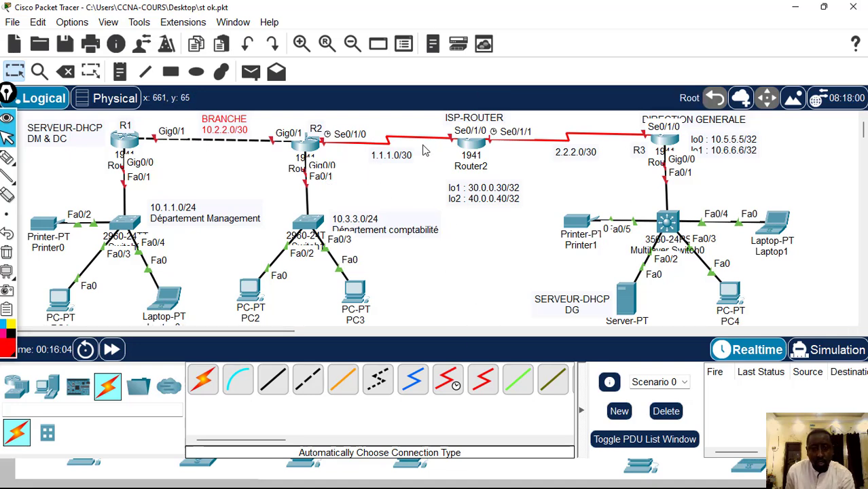
{"action": "left_click_drag", "start_coordinate": [474, 151], "coordinate": [480, 151]}
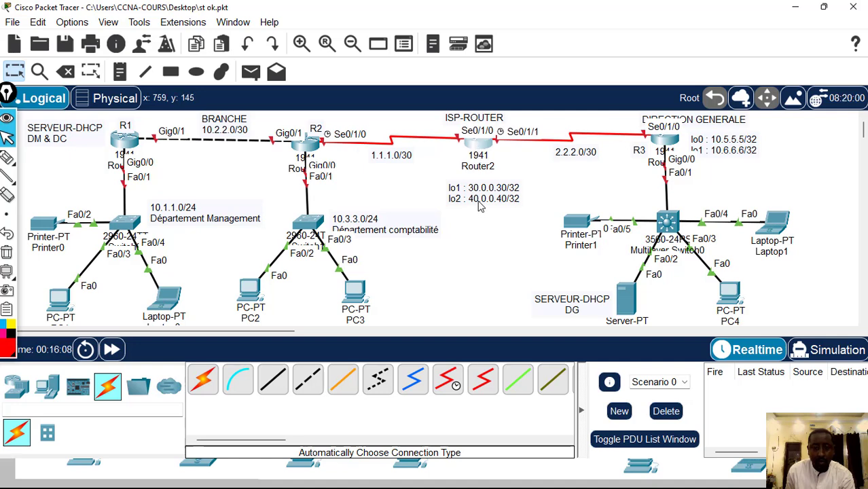
{"action": "left_click_drag", "start_coordinate": [478, 202], "coordinate": [482, 195]}
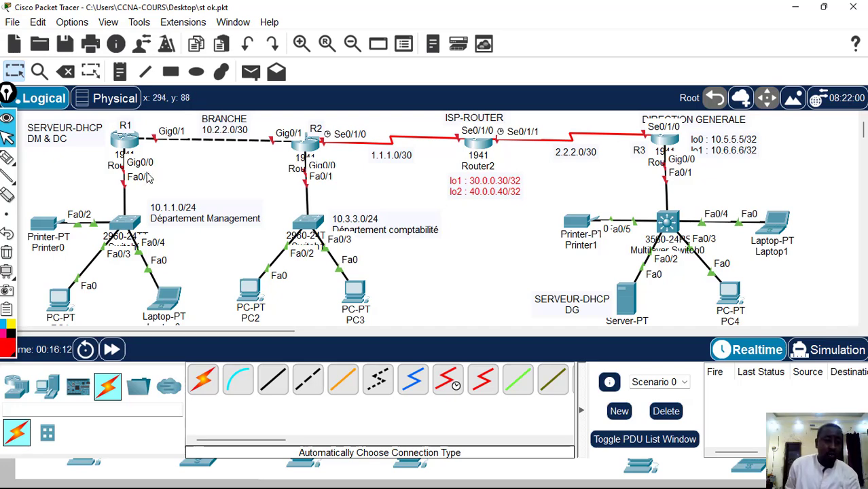
Open Router0's command-line interface at its latest prompt in a widened window placed below the routers
{"action": "left_click", "coordinate": [125, 144]}
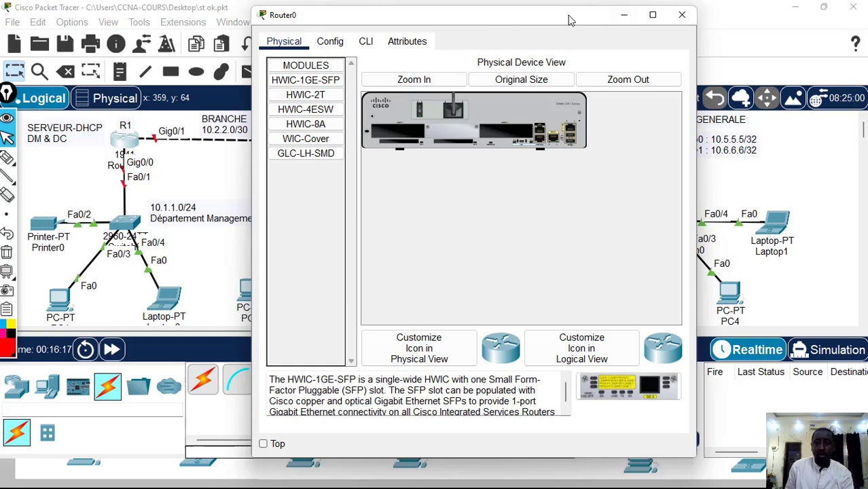
{"action": "left_click_drag", "start_coordinate": [560, 9], "coordinate": [544, 251]}
{"action": "left_click_drag", "start_coordinate": [542, 208], "coordinate": [538, 210]}
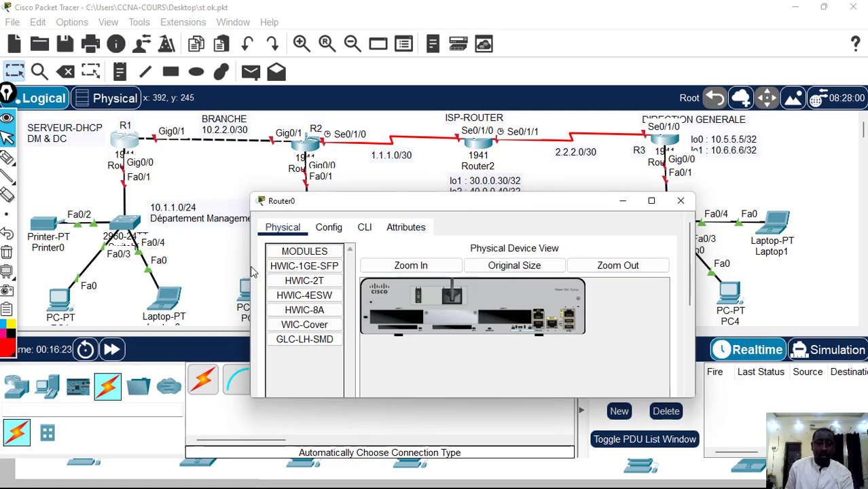
{"action": "left_click_drag", "start_coordinate": [250, 265], "coordinate": [150, 275]}
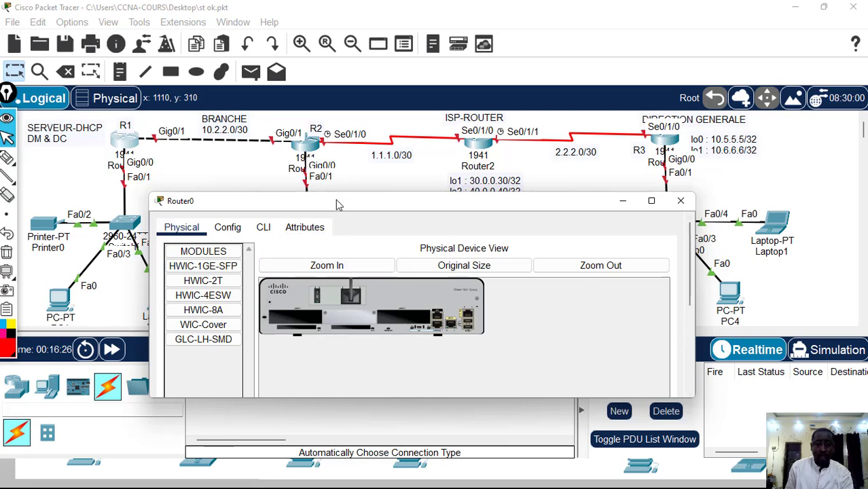
{"action": "left_click_drag", "start_coordinate": [334, 205], "coordinate": [373, 253]}
{"action": "left_click", "coordinate": [311, 280]}
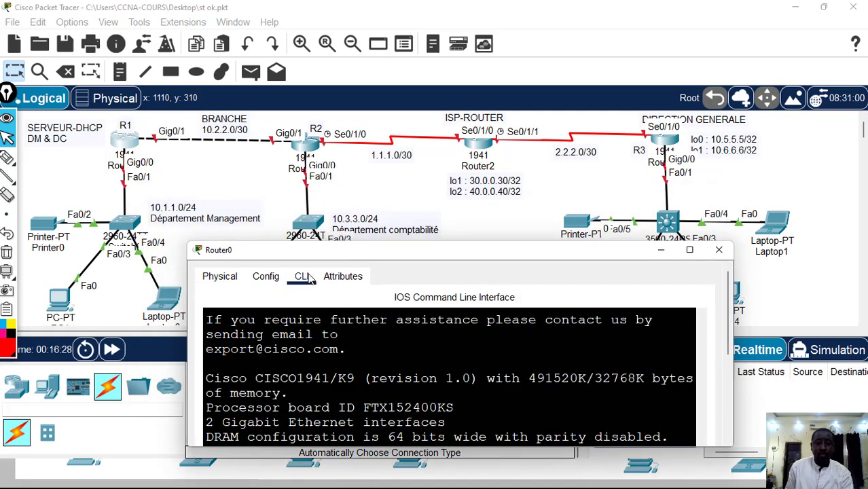
{"action": "left_click", "coordinate": [726, 356]}
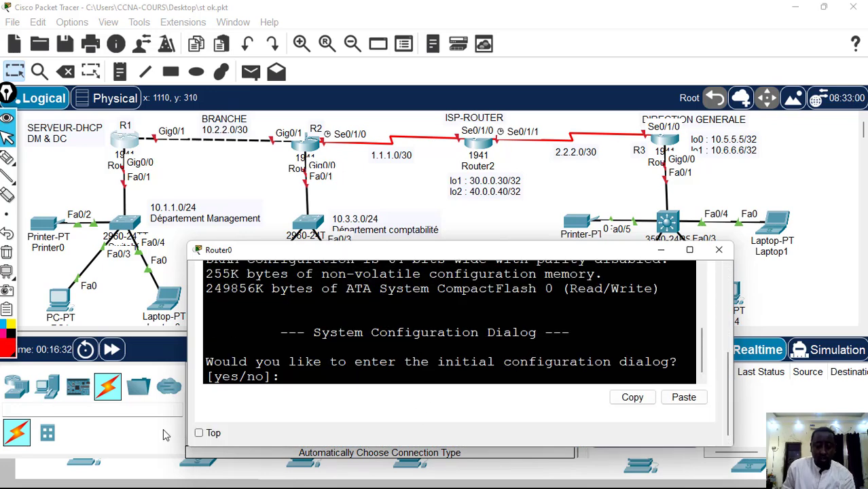
Decline Router0's initial configuration dialog and enter global configuration mode through privileged mode
{"action": "type", "text": "NO"}
{"action": "key", "text": "Return"}
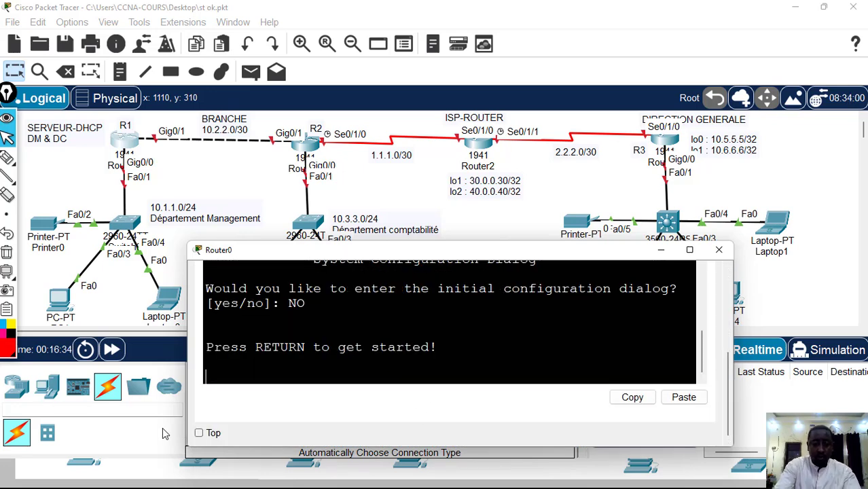
{"action": "key", "text": "Return"}
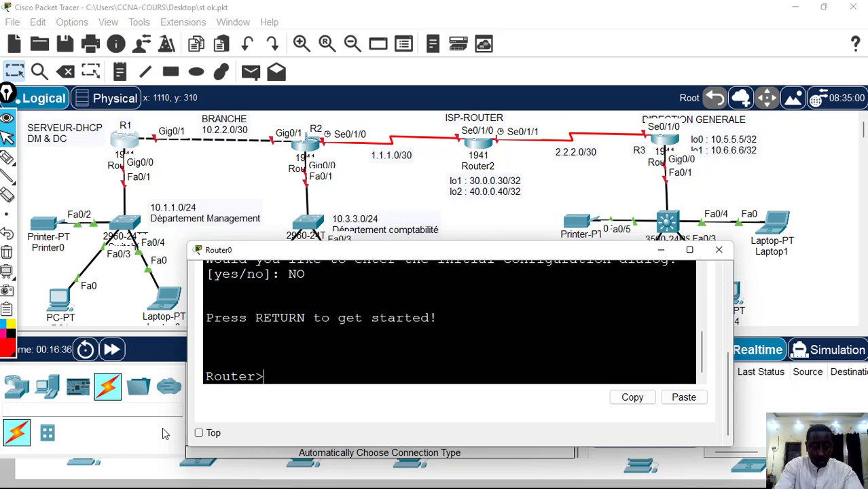
{"action": "type", "text": "en"}
{"action": "key", "text": "Return"}
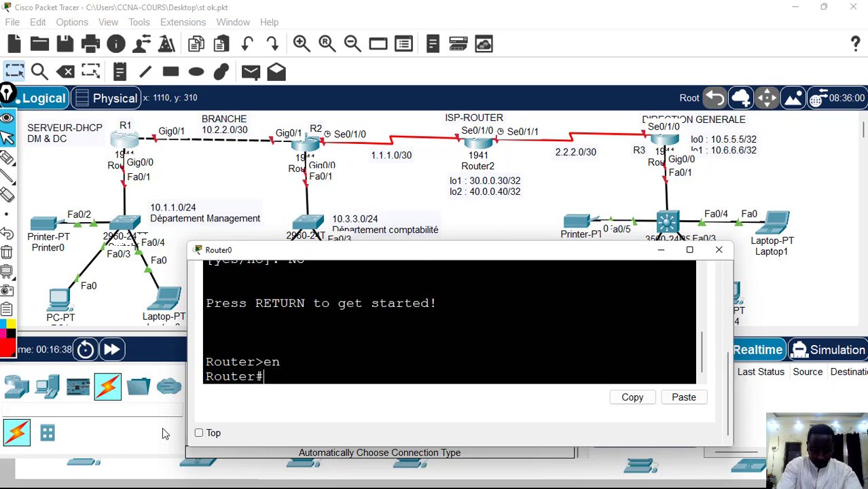
{"action": "type", "text": "conf t"}
{"action": "key", "text": "Return"}
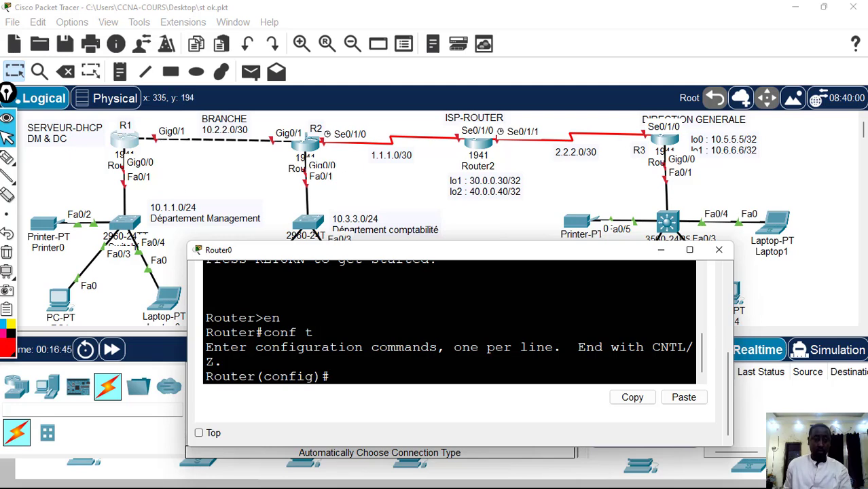
Assign IP address 10.1.1.1 with mask 255.255.255.0 to Router0's g0/0 interface
{"action": "type", "text": "i"}
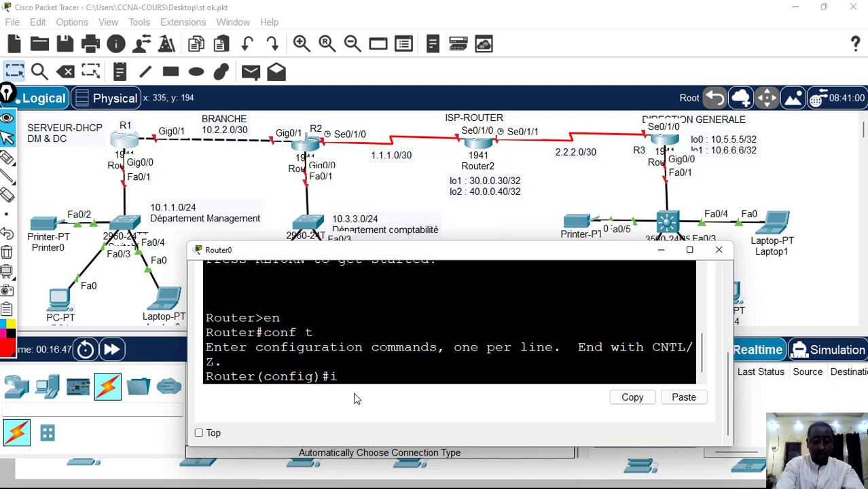
{"action": "type", "text": "nt g0/0"}
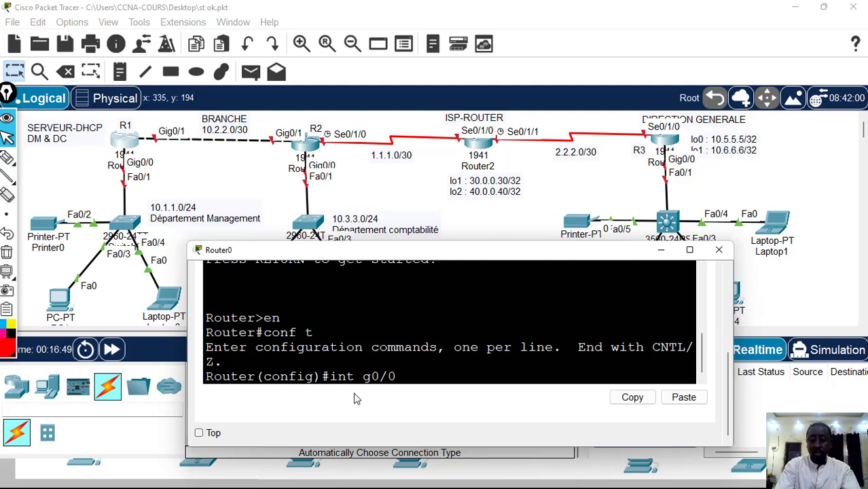
{"action": "key", "text": "Return"}
{"action": "type", "text": "ip a"}
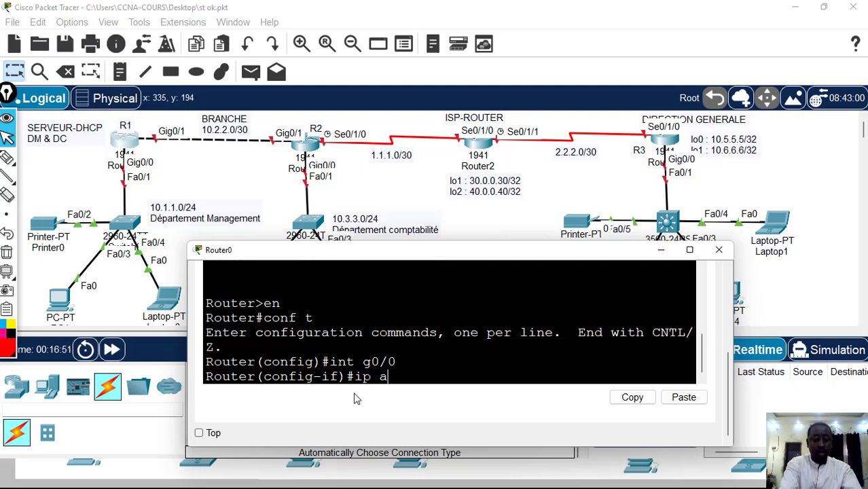
{"action": "type", "text": "dd 10"}
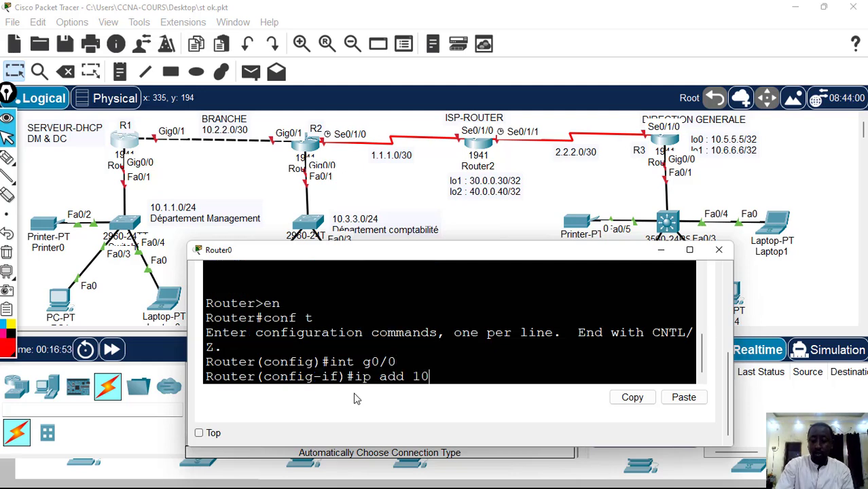
{"action": "type", "text": ".1.1."}
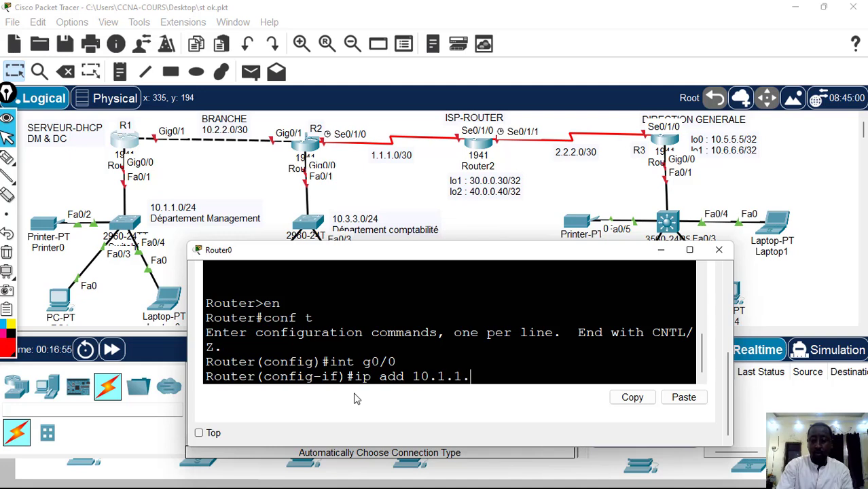
{"action": "type", "text": "1 255"}
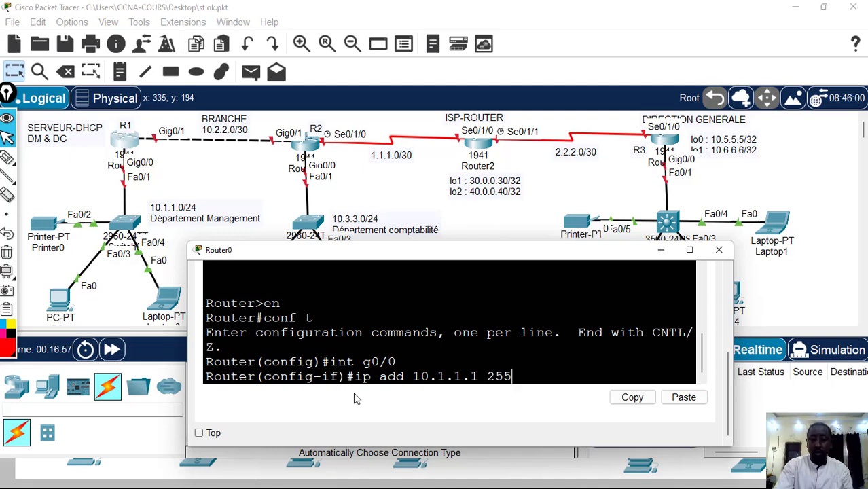
{"action": "type", "text": ".255.2"}
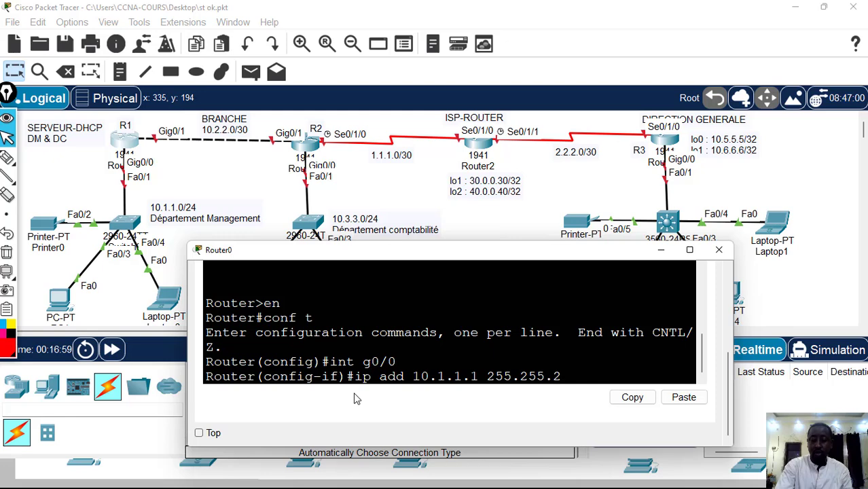
{"action": "type", "text": "55.0"}
{"action": "key", "text": "Return"}
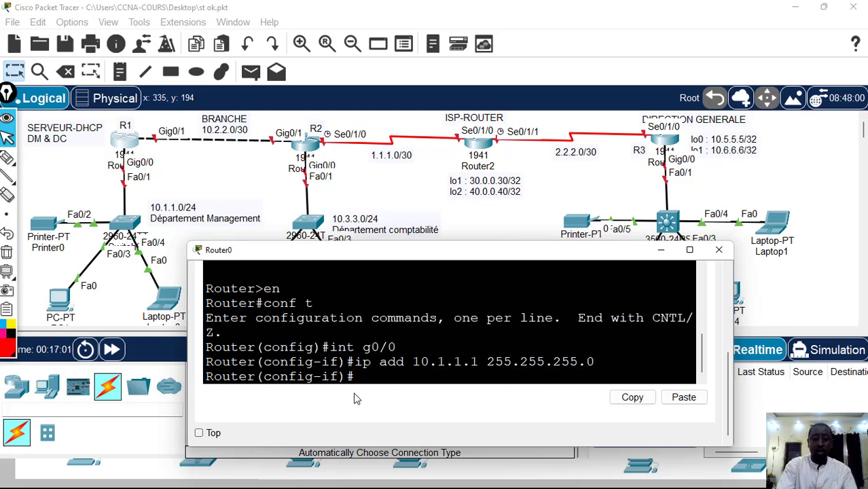
Enable the g0/0 interface with no shutdown and return to global configuration mode
{"action": "type", "text": "no sh"}
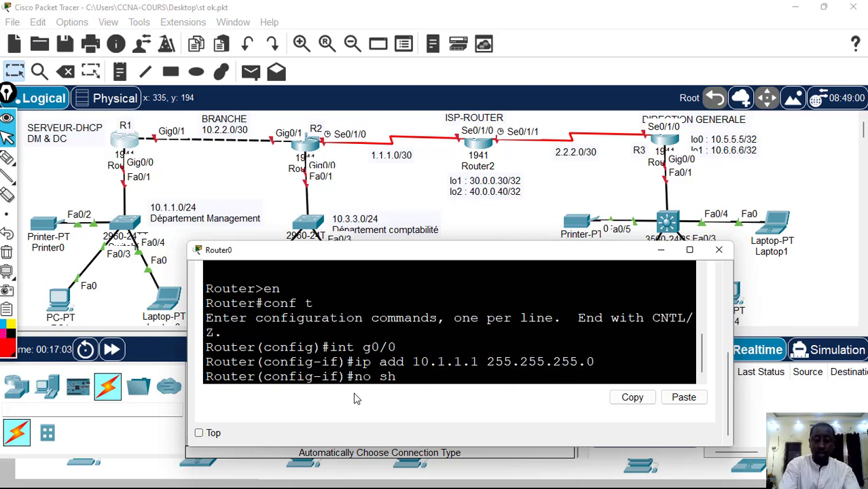
{"action": "key", "text": "Return"}
{"action": "key", "text": "Return"}
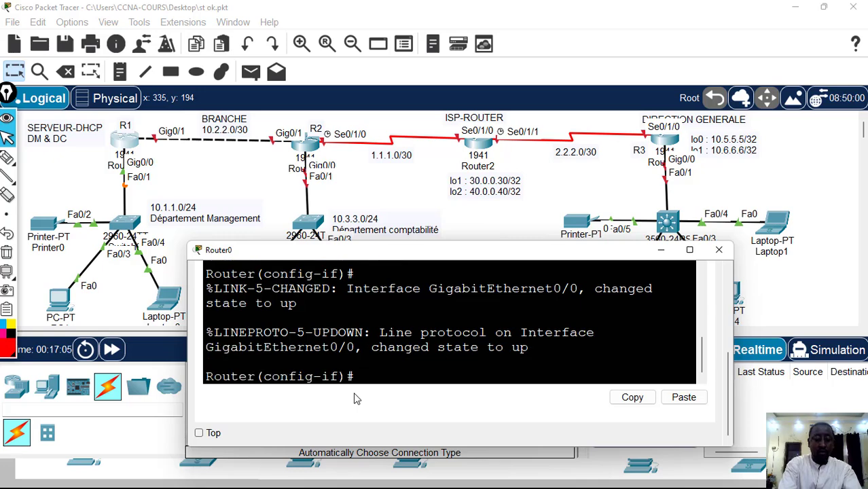
{"action": "type", "text": "exit"}
{"action": "key", "text": "Return"}
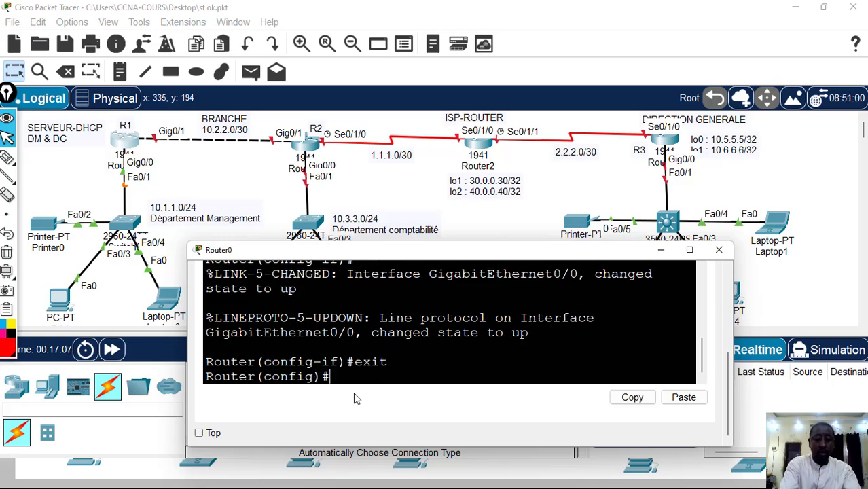
Assign IP address 10.2.2.1 with mask 255.255.255.252 to Router0's g0/1 interface
{"action": "type", "text": "int"}
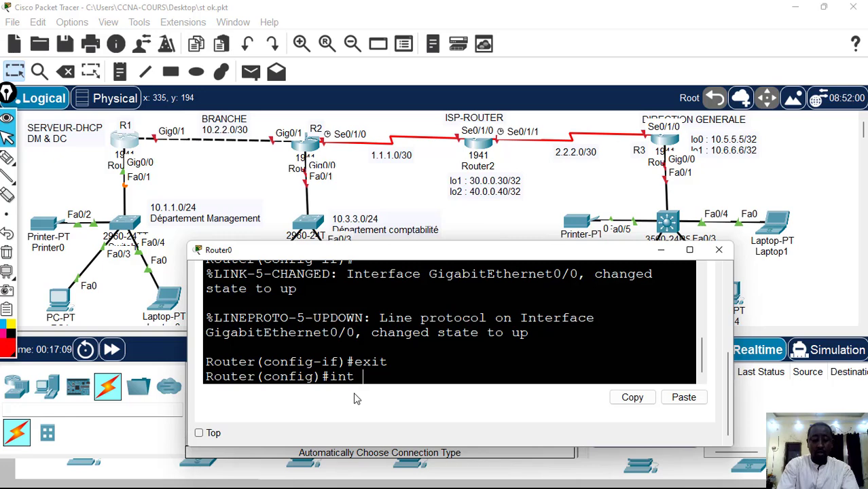
{"action": "type", "text": " g0/1"}
{"action": "key", "text": "Return"}
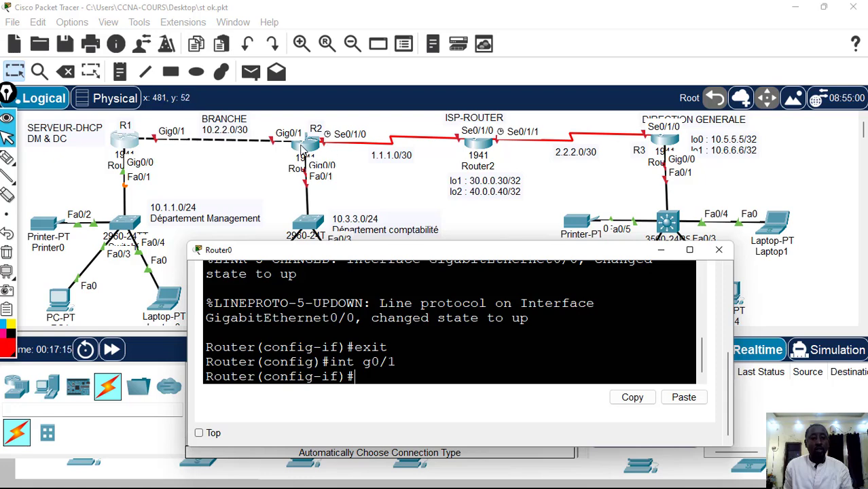
{"action": "type", "text": "ip add"}
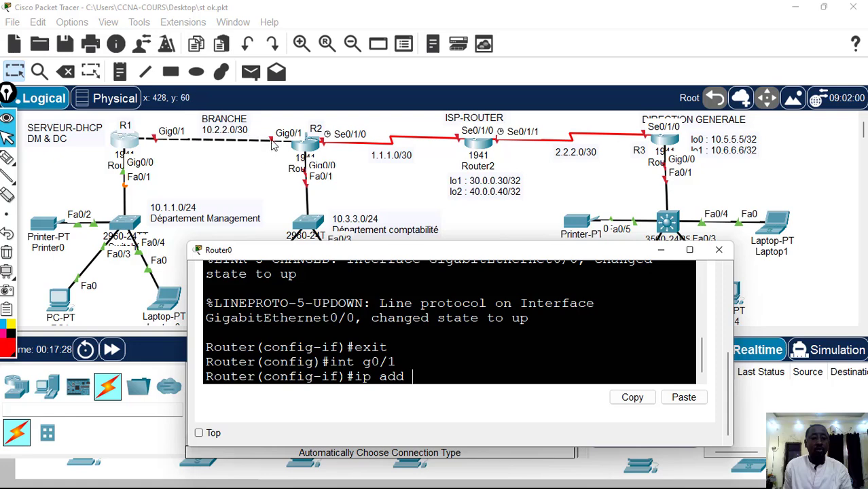
{"action": "type", "text": "10"}
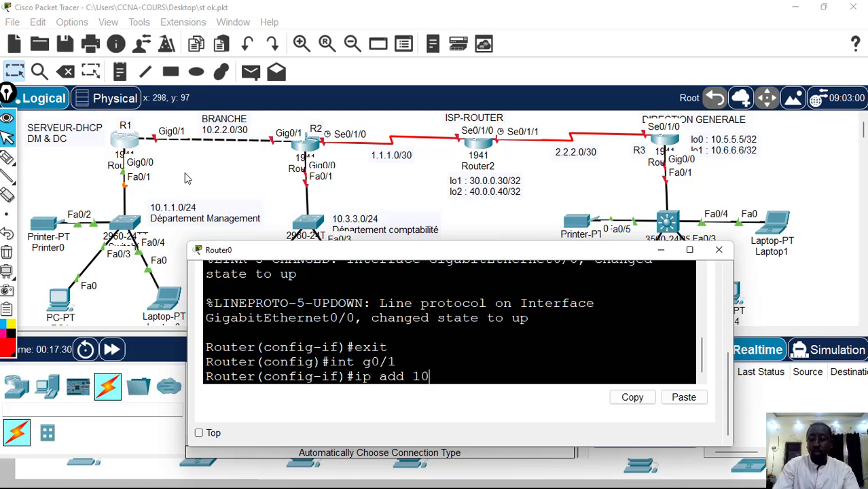
{"action": "type", "text": ".2.2."}
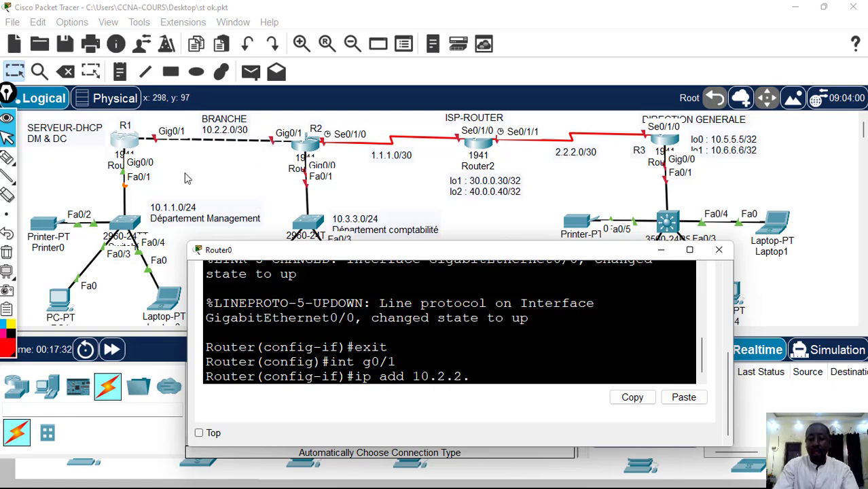
{"action": "type", "text": "1 255."}
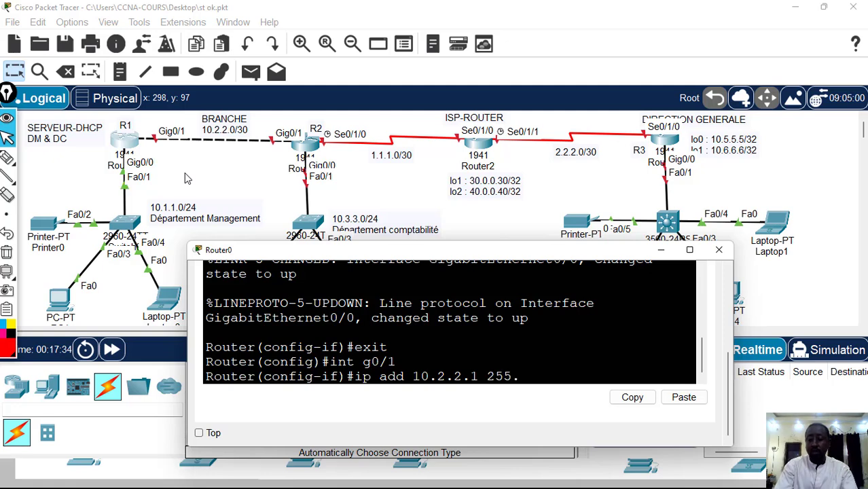
{"action": "type", "text": "255.255"}
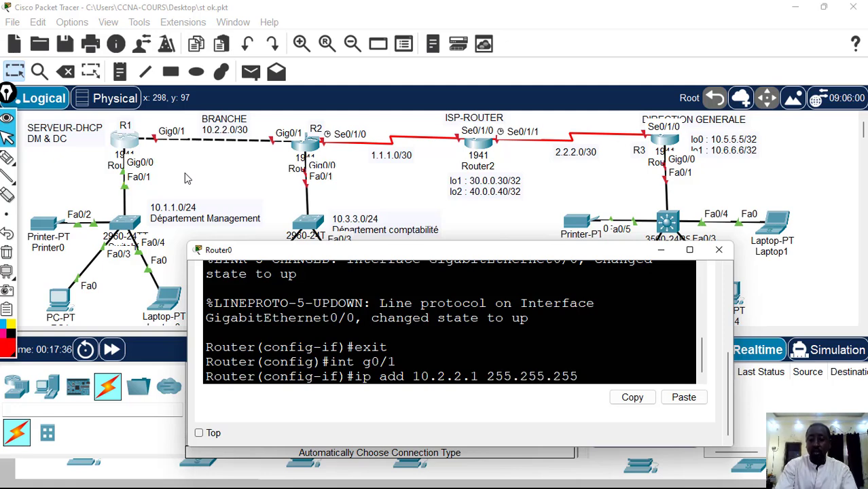
{"action": "type", "text": ".252"}
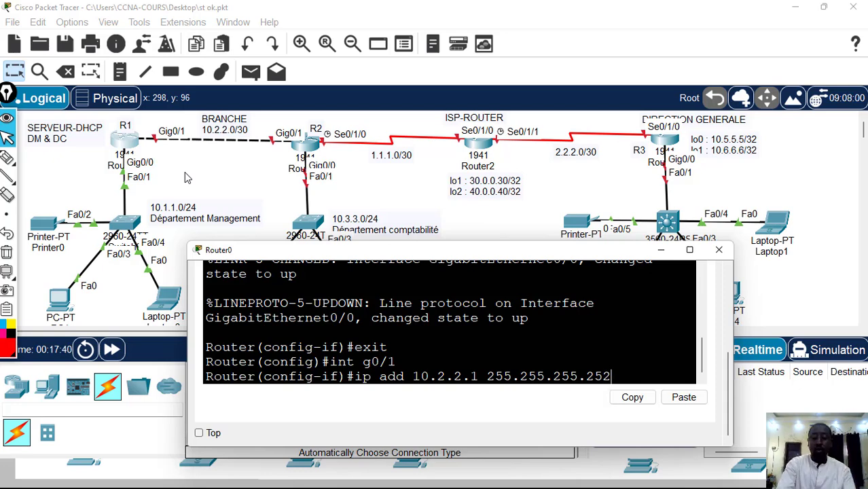
{"action": "key", "text": "Return"}
Enable the g0/1 interface with no shutdown and exit to global configuration mode
{"action": "type", "text": "nfig-if)#n"}
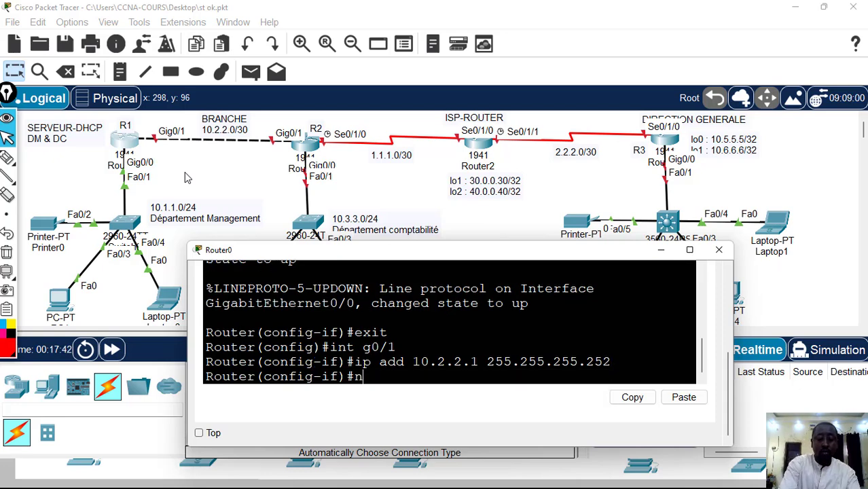
{"action": "type", "text": "o sh"}
{"action": "key", "text": "Return"}
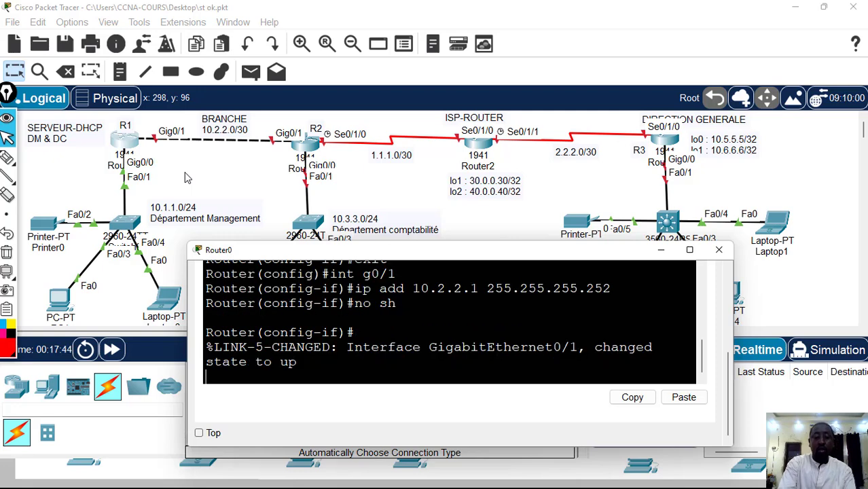
{"action": "type", "text": "ex"}
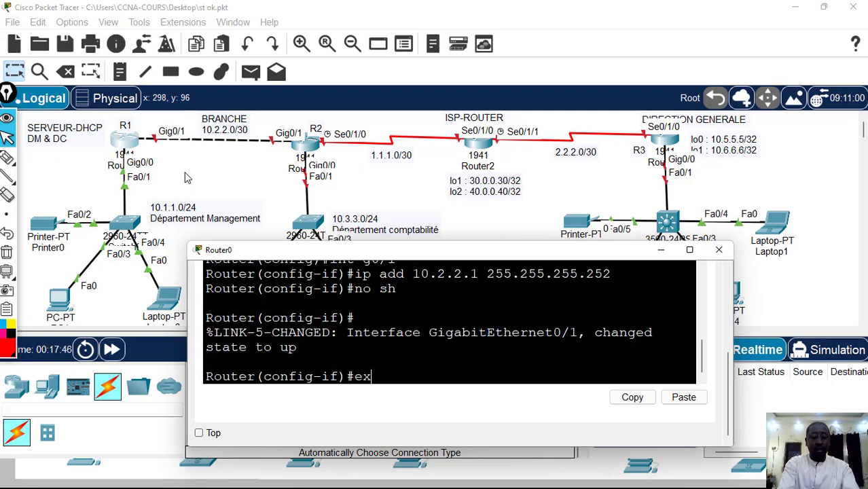
{"action": "type", "text": "it"}
{"action": "key", "text": "Return"}
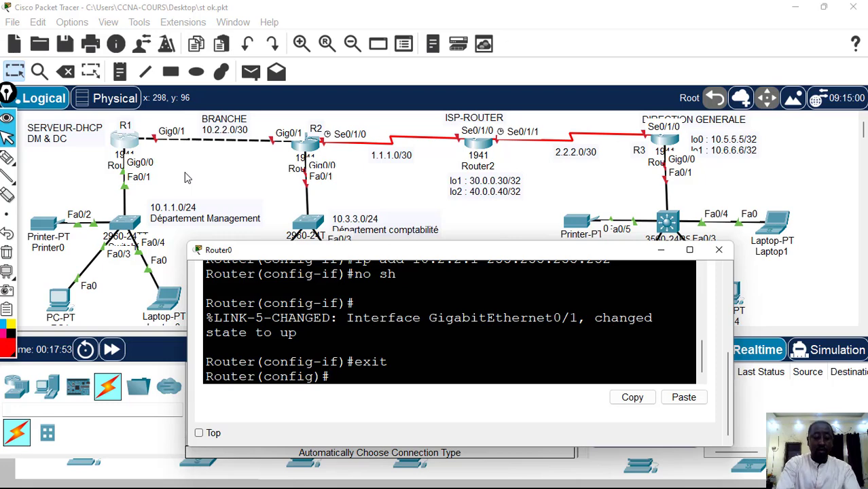
Create a DHCP pool named DM on Router0
{"action": "type", "text": "ip d"}
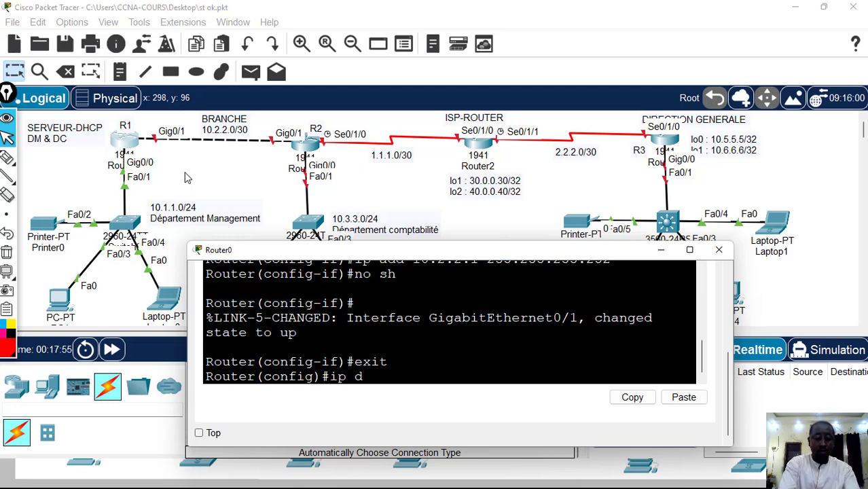
{"action": "type", "text": "hcp poo"}
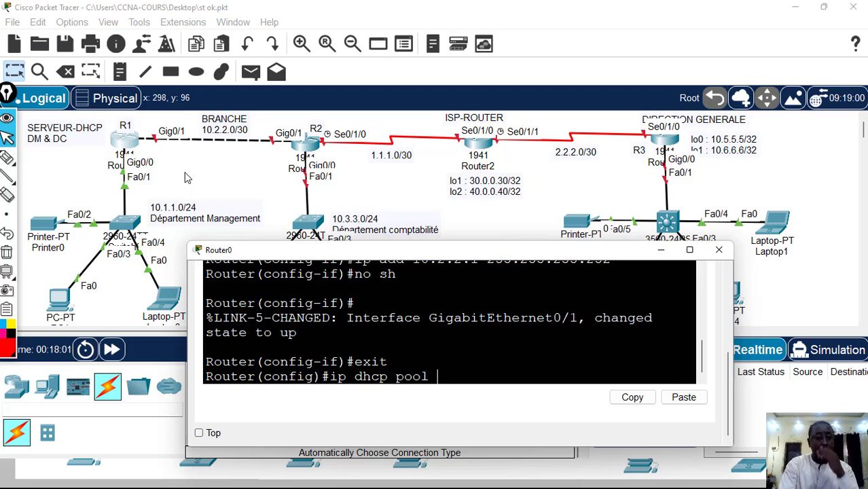
{"action": "type", "text": "l d"}
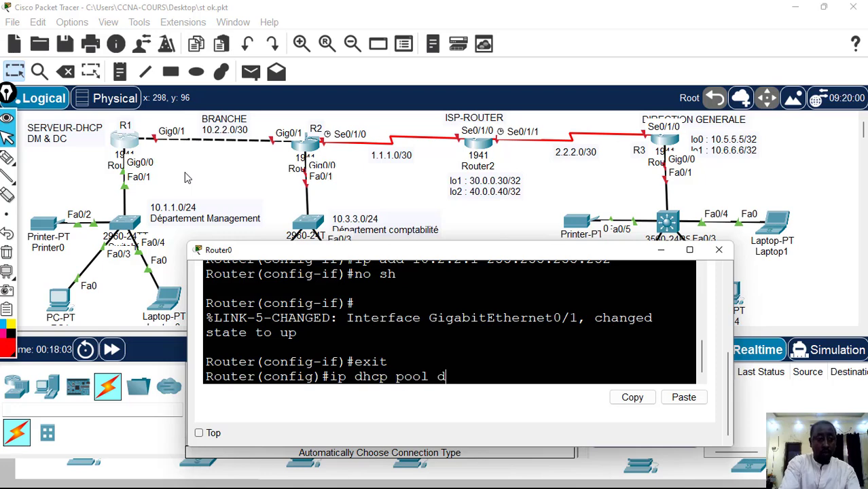
{"action": "key", "text": "BackSpace"}
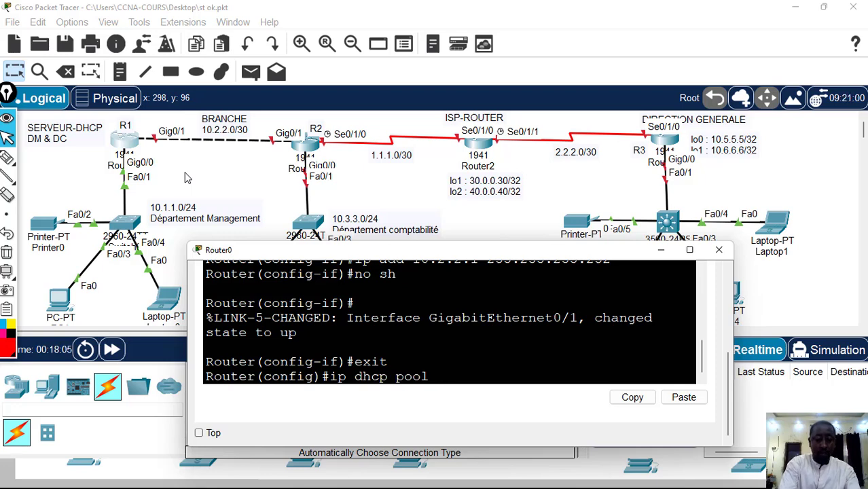
{"action": "type", "text": "DM"}
{"action": "key", "text": "Return"}
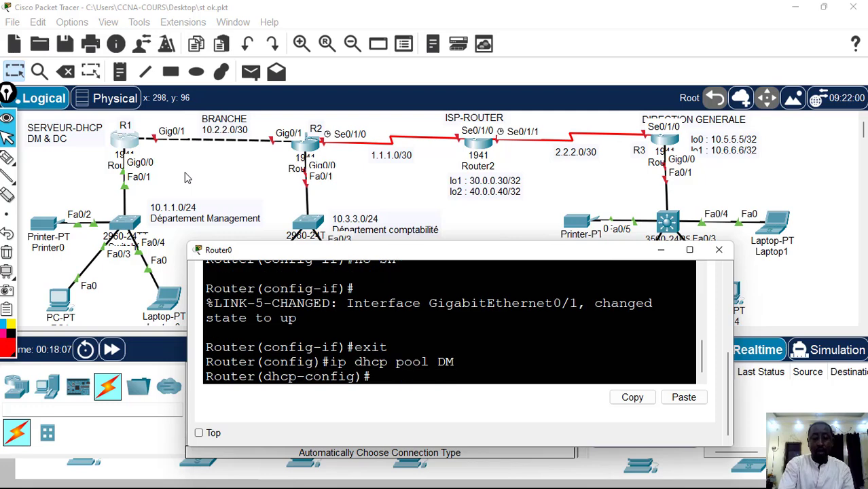
Set the DM pool's network to 10.1.1.0 with mask 255.255.255.0
{"action": "type", "text": "net"}
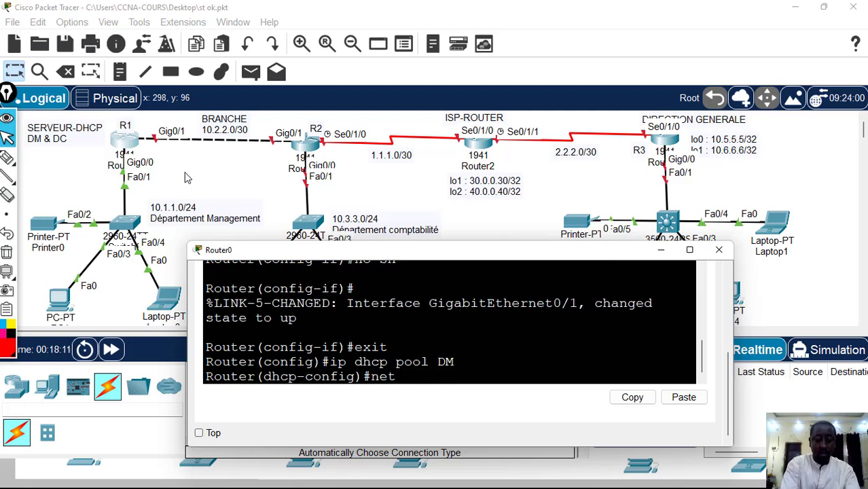
{"action": "type", "text": "work"}
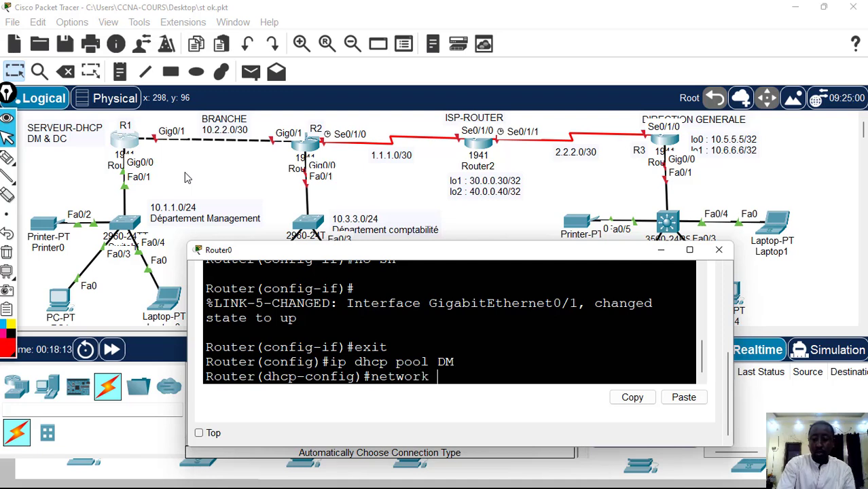
{"action": "type", "text": " 10.0"}
{"action": "key", "text": "BackSpace"}
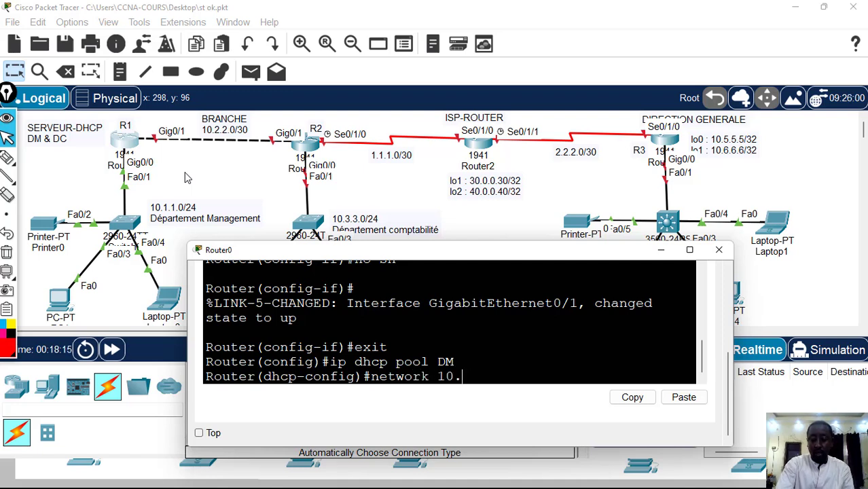
{"action": "type", "text": "1.1"}
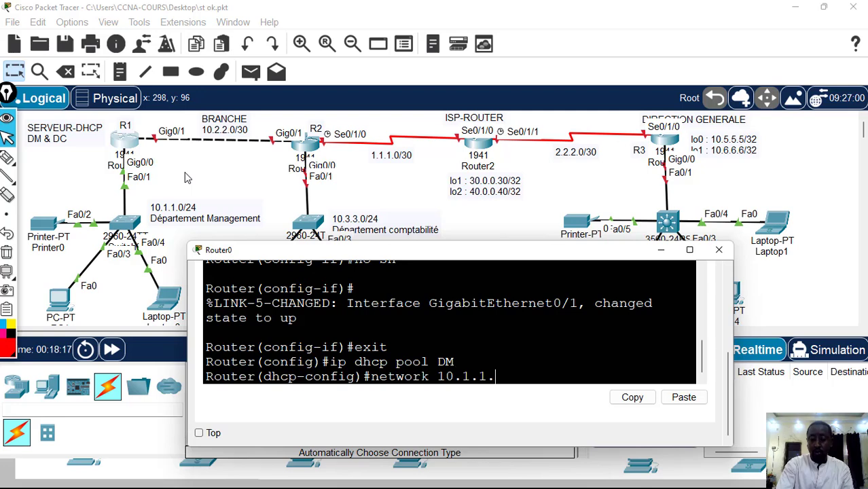
{"action": "type", "text": ".0 25"}
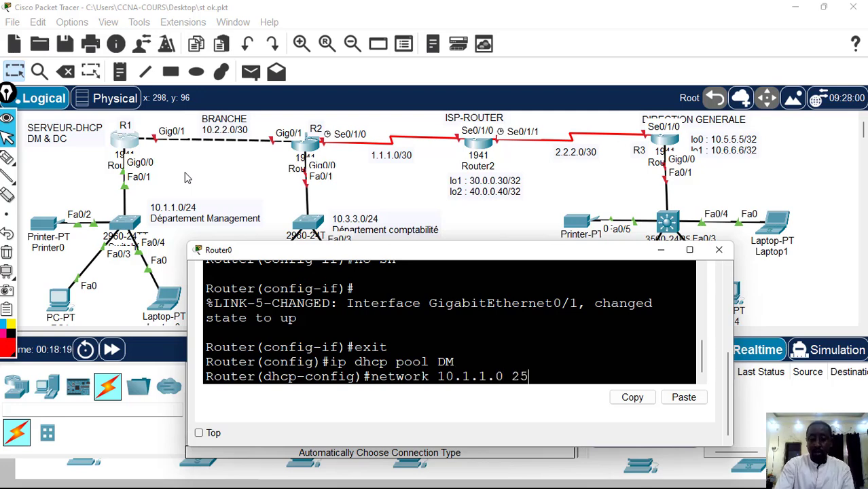
{"action": "type", "text": "5.255"}
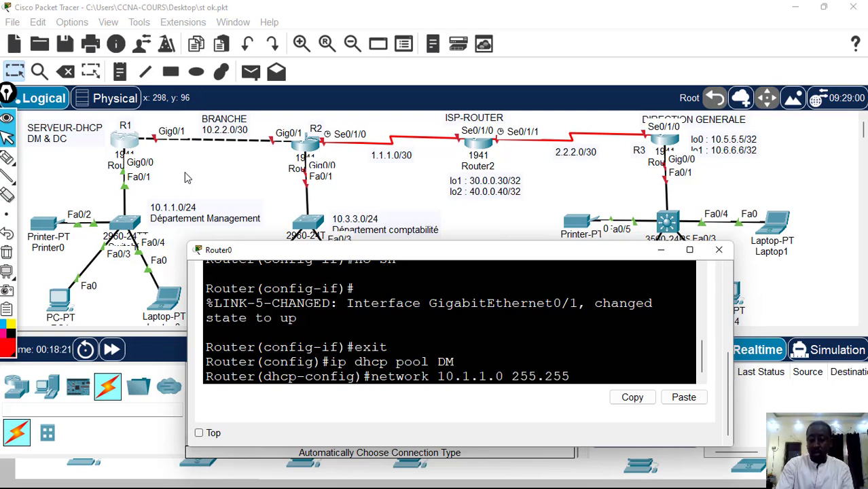
{"action": "type", "text": ".255.0"}
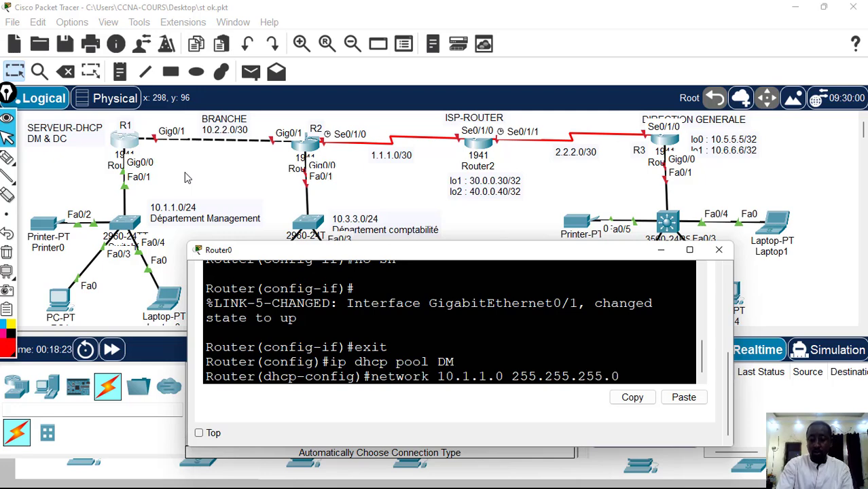
{"action": "key", "text": "Return"}
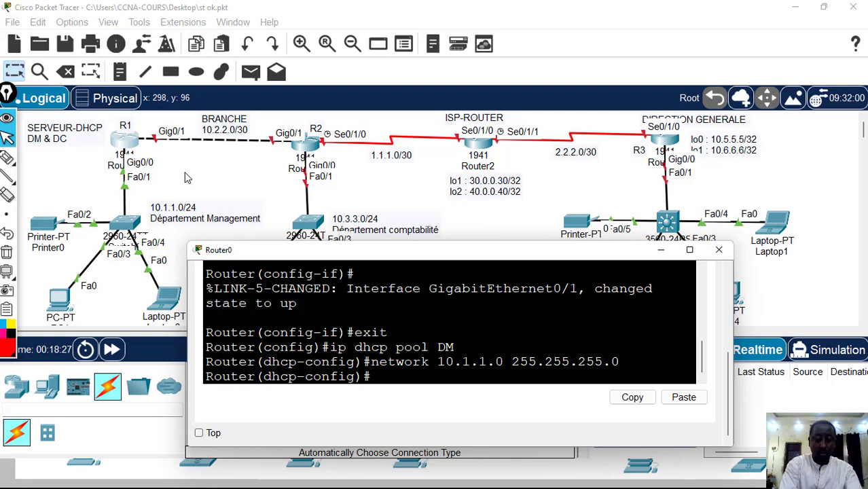
Set the DM pool's DNS server to 8.8.8.8
{"action": "type", "text": "dns-"}
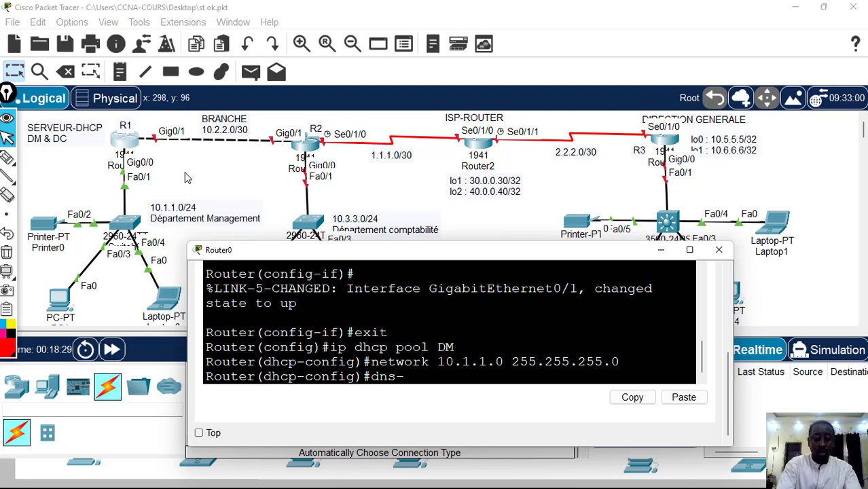
{"action": "type", "text": "serveur"}
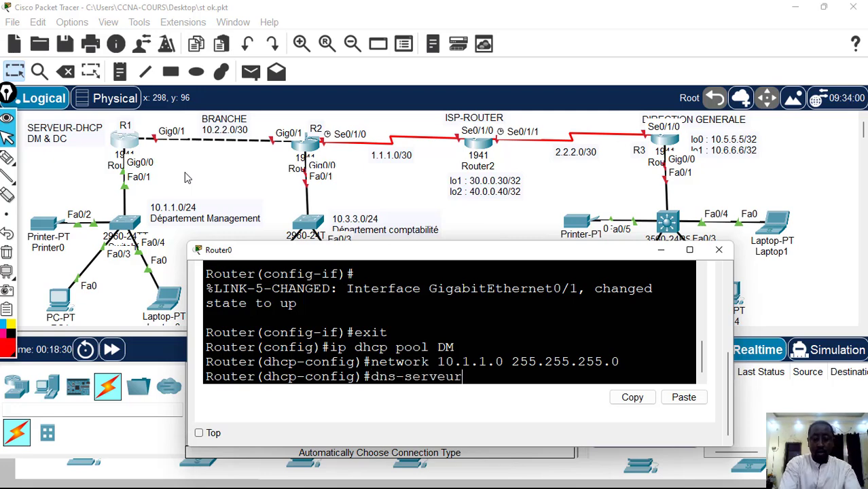
{"action": "key", "text": "BackSpace"}
{"action": "key", "text": "BackSpace"}
{"action": "type", "text": "r "}
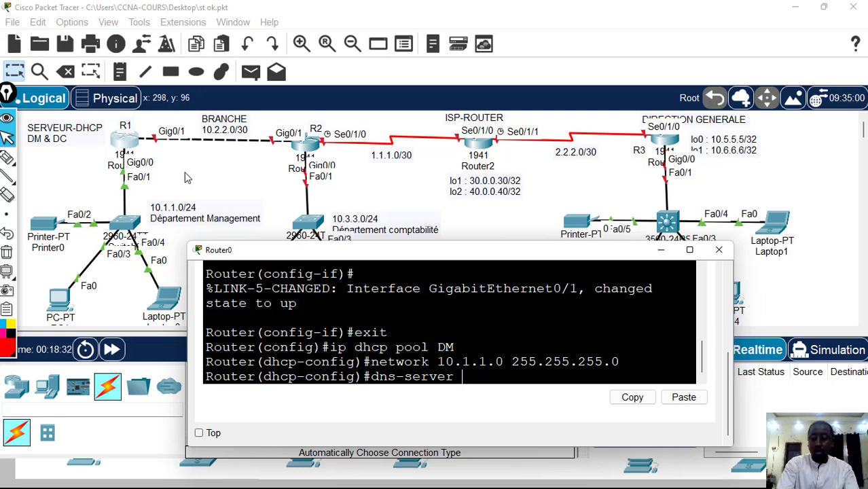
{"action": "type", "text": "8.8.8."}
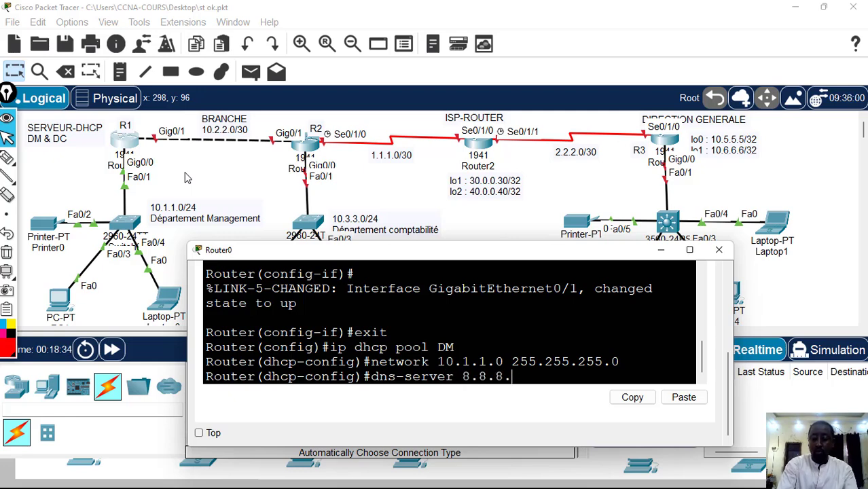
{"action": "type", "text": "8"}
{"action": "key", "text": "Return"}
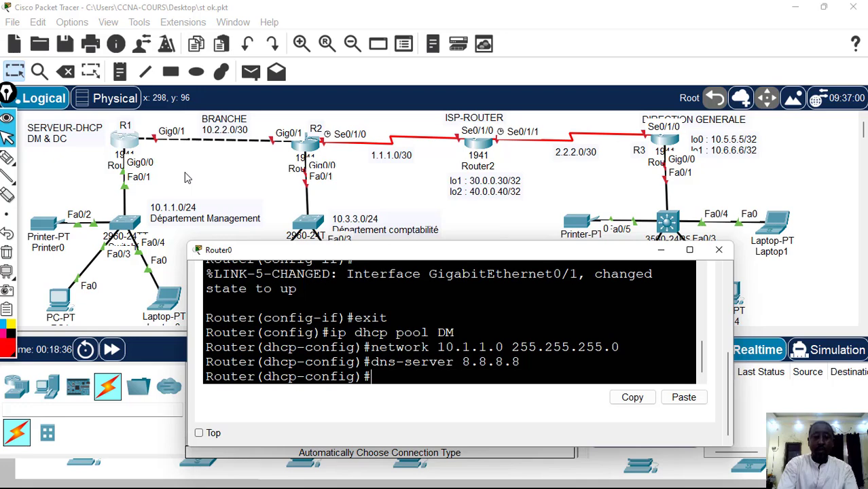
Set the DM pool's default router to 10.1.1.1 and return to global configuration mode
{"action": "type", "text": "def"}
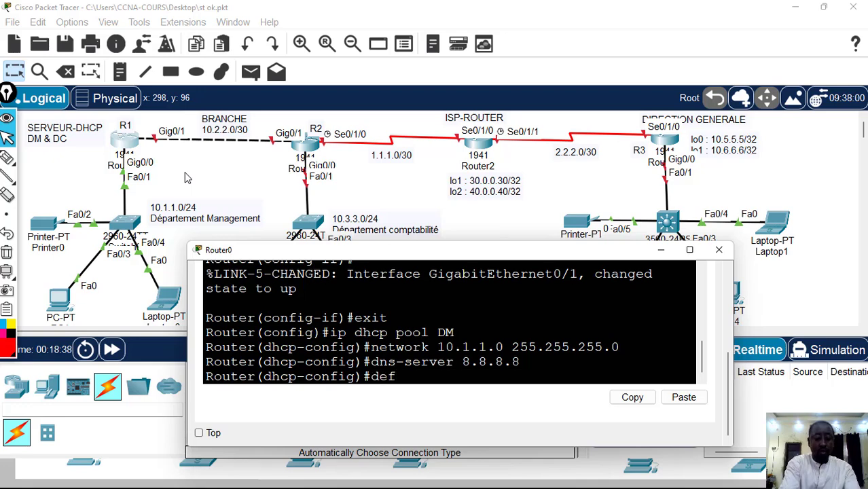
{"action": "type", "text": "au"}
{"action": "key", "text": "Tab"}
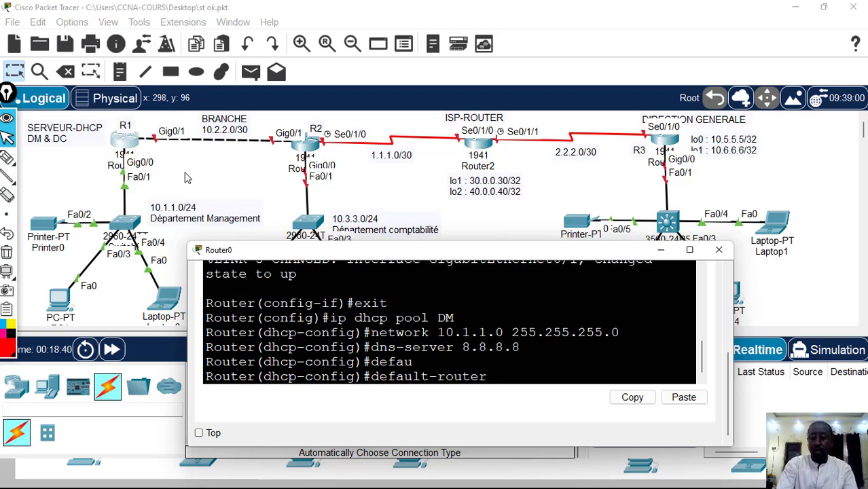
{"action": "type", "text": "10.1."}
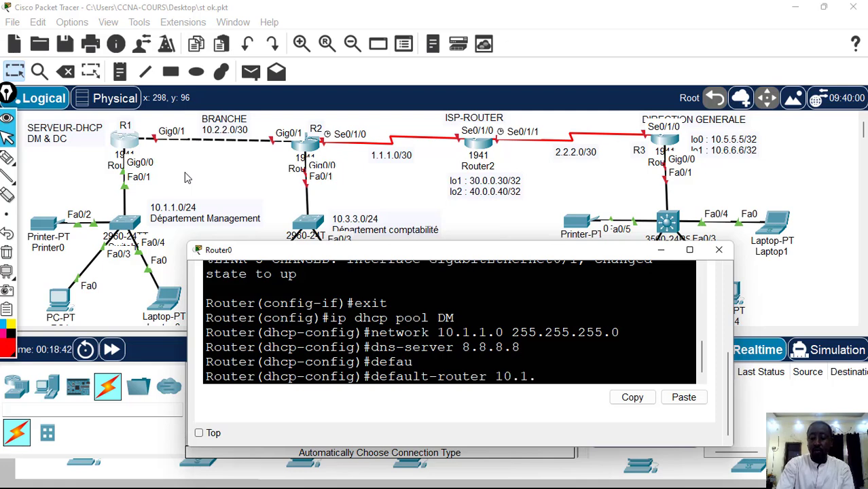
{"action": "type", "text": "1.1"}
{"action": "key", "text": "Return"}
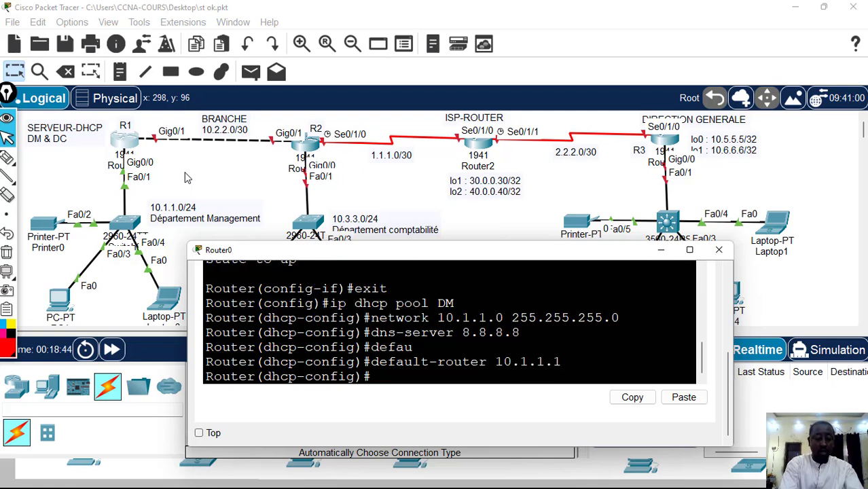
{"action": "type", "text": "exit"}
{"action": "key", "text": "Return"}
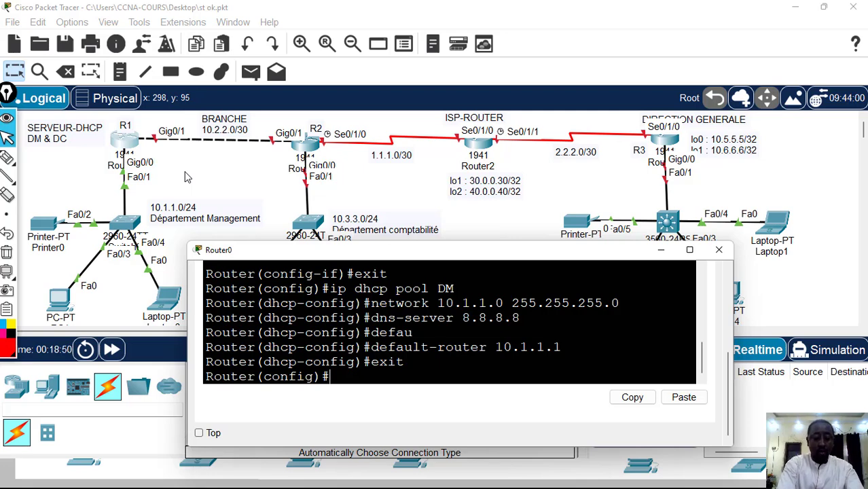
Exclude address 10.1.1.1 from DHCP assignment on Router0
{"action": "type", "text": "ip dh"}
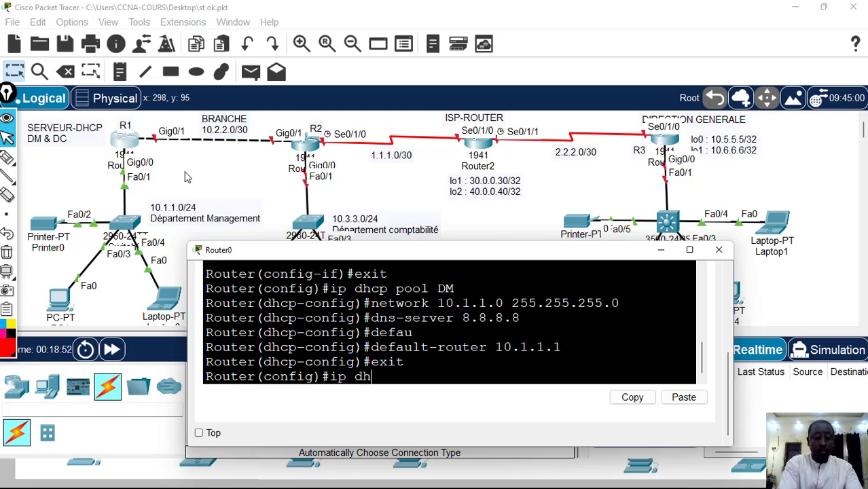
{"action": "type", "text": "cp ex"}
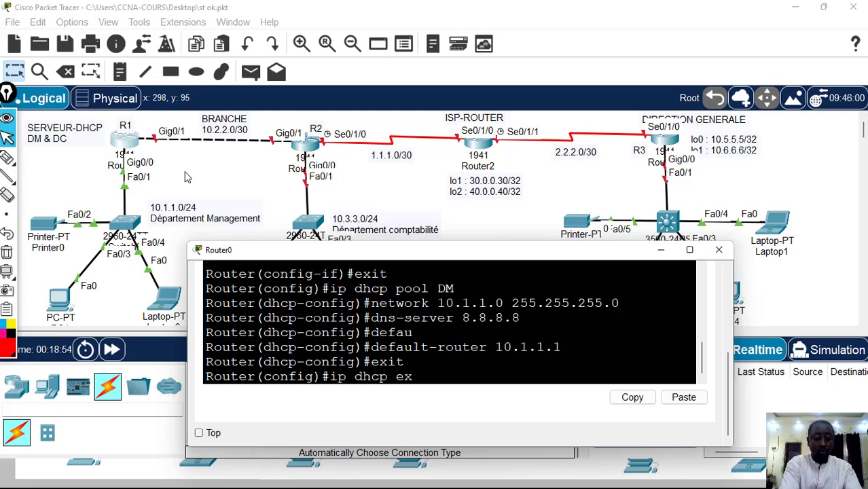
{"action": "type", "text": "clude"}
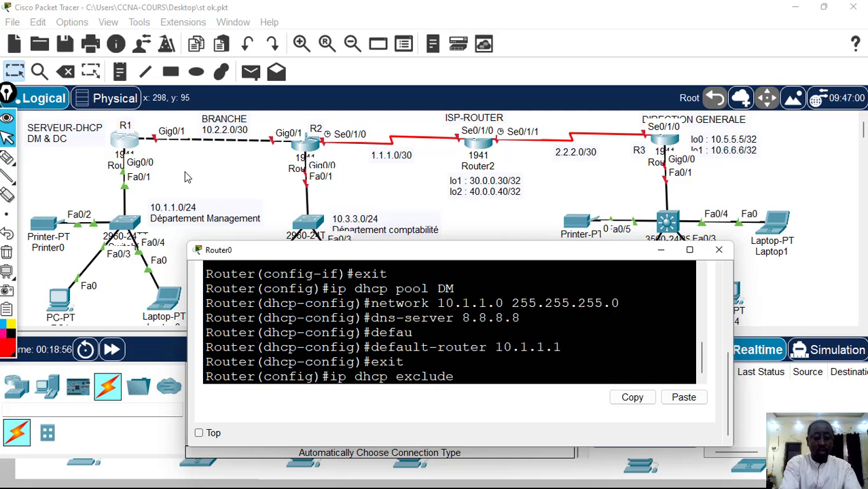
{"action": "type", "text": "d-address"}
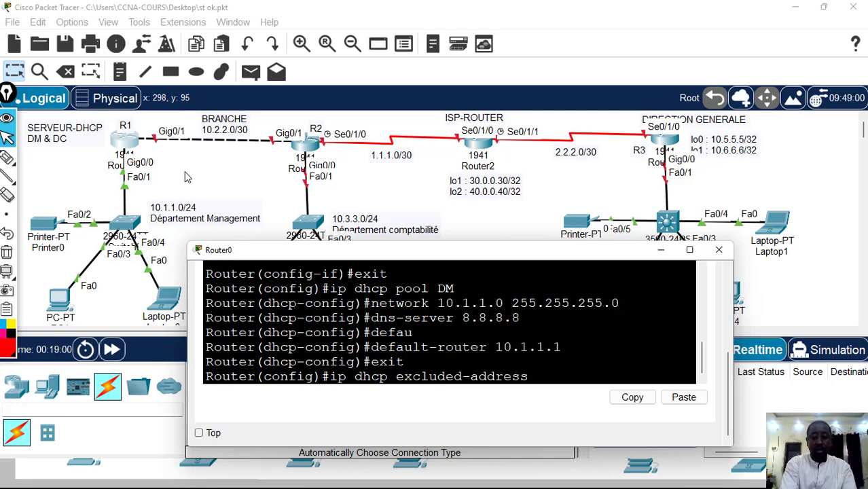
{"action": "type", "text": " 1"}
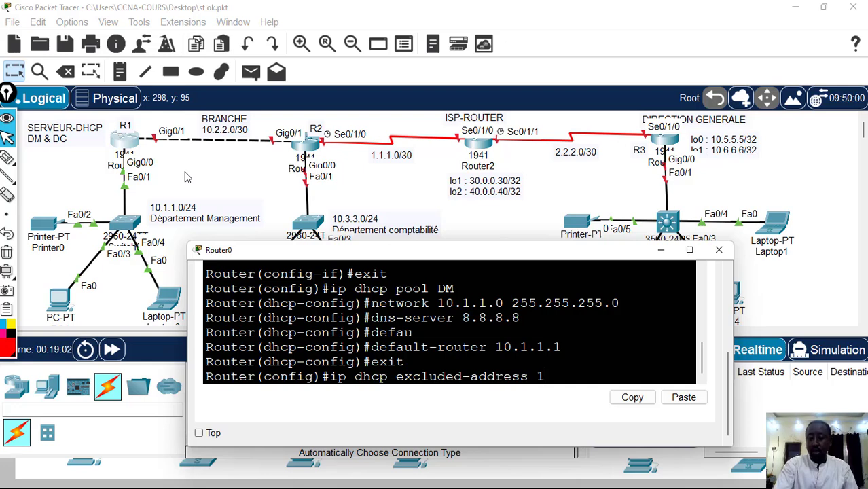
{"action": "type", "text": "0.1"}
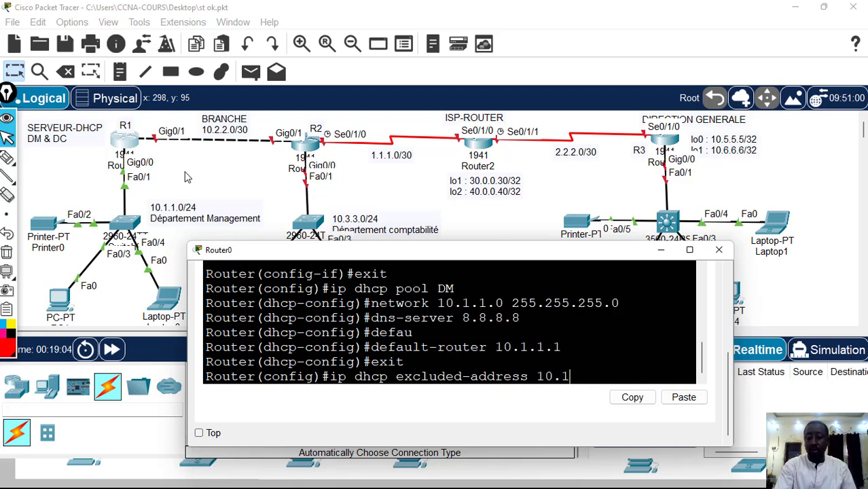
{"action": "type", "text": ".1.1"}
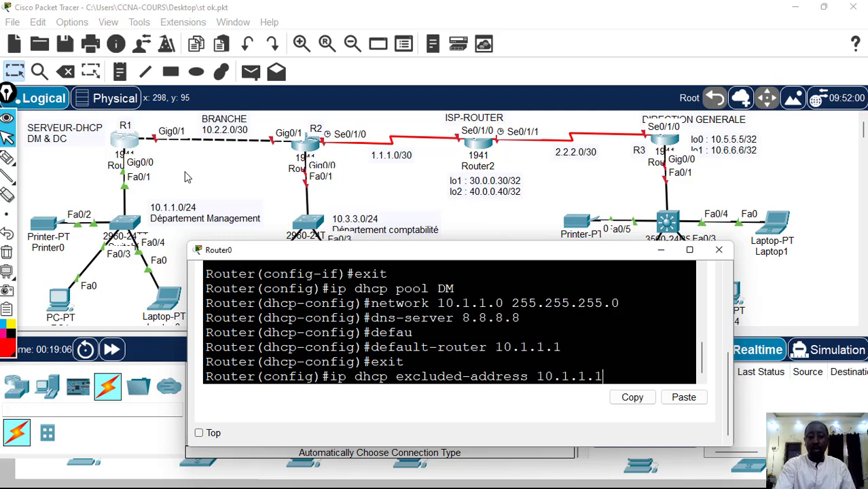
{"action": "key", "text": "Return"}
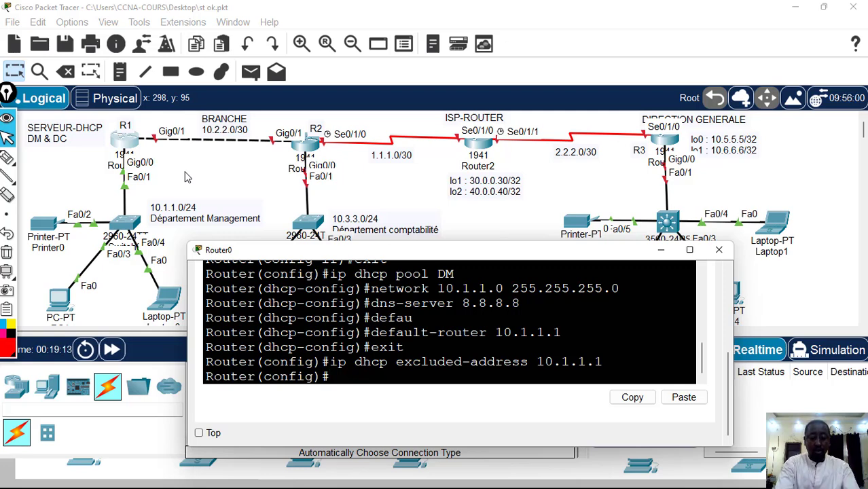
Create a second DHCP pool named DC on Router0
{"action": "type", "text": "ip"}
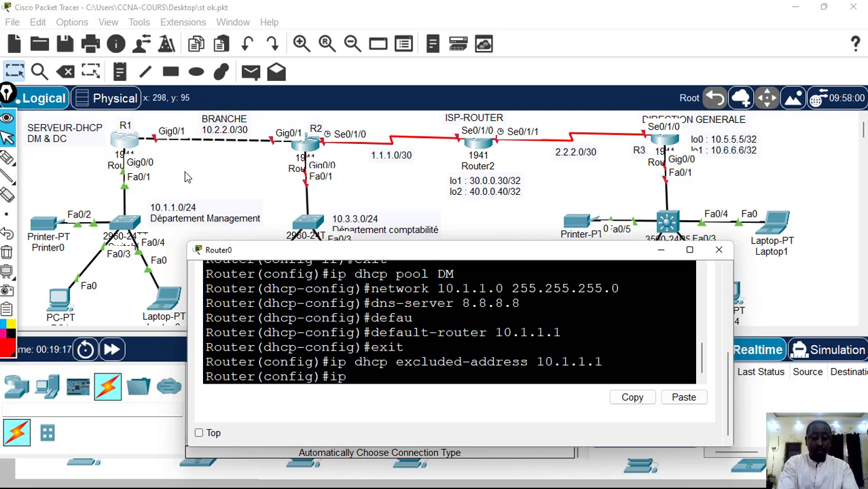
{"action": "type", "text": "dhc"}
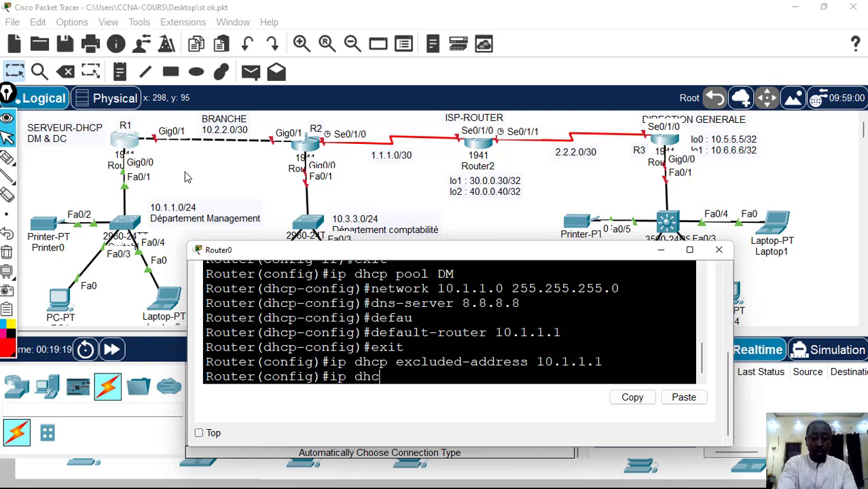
{"action": "type", "text": "p pool"}
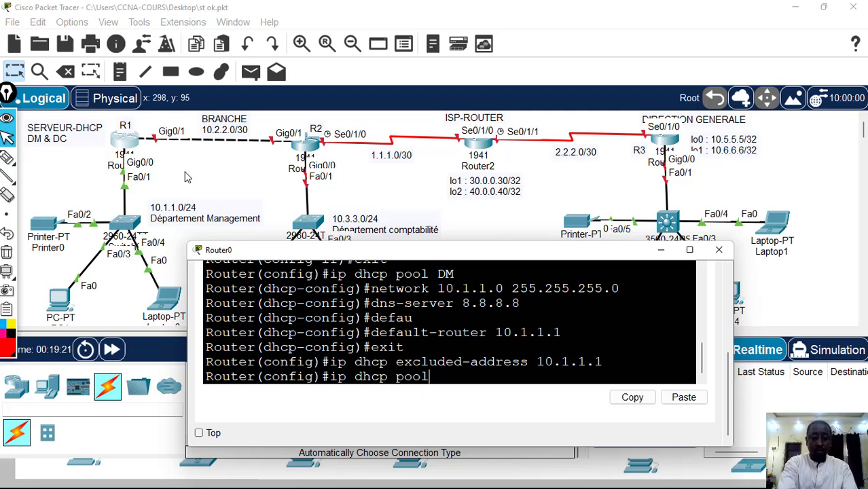
{"action": "type", "text": " DC"}
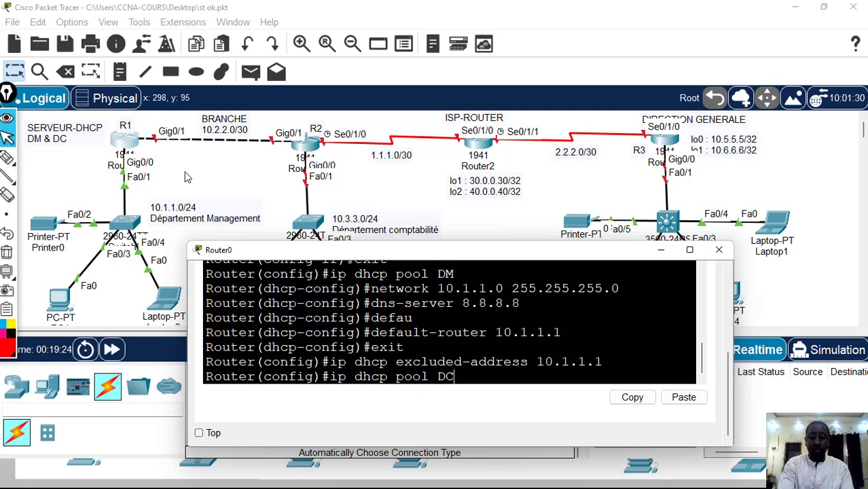
{"action": "key", "text": "Return"}
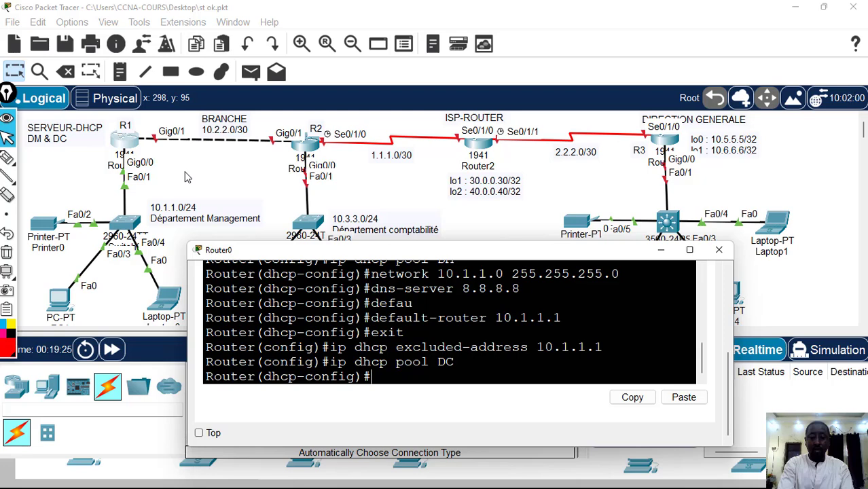
Assign network 10.3.3.0 with mask 255.255.255.0 to the DC DHCP pool on Router0
{"action": "type", "text": "net"}
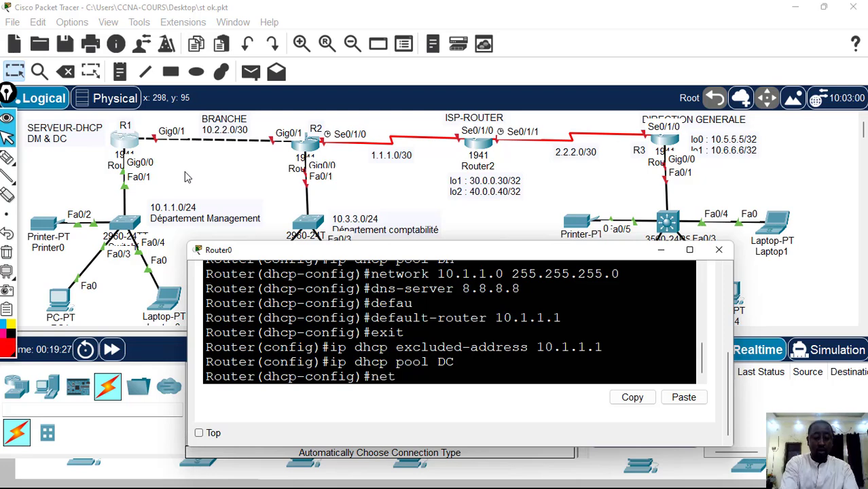
{"action": "type", "text": "work"}
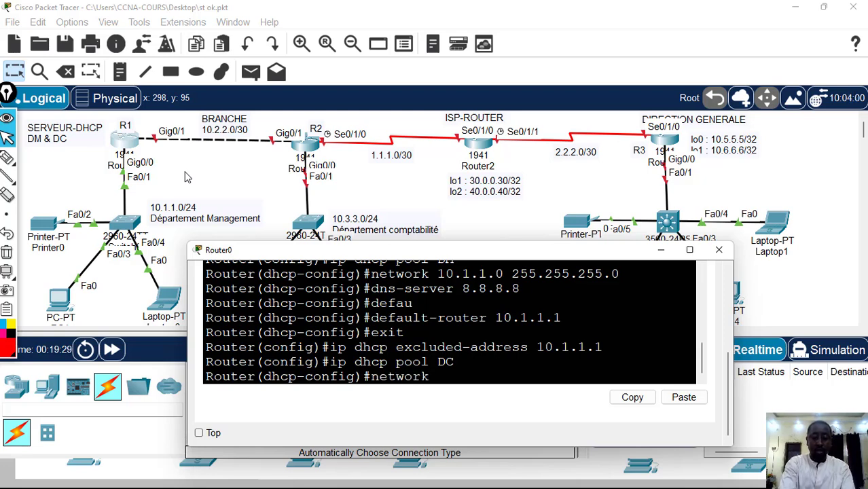
{"action": "type", "text": "  10"}
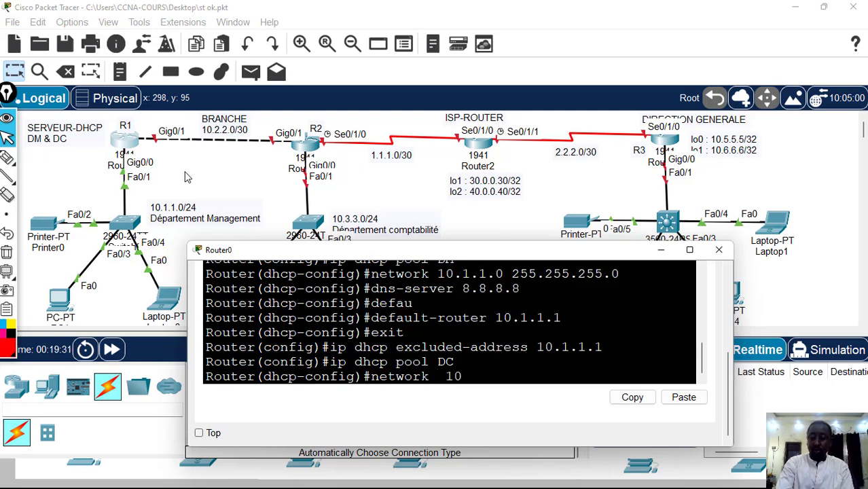
{"action": "type", "text": ".3.3.0"}
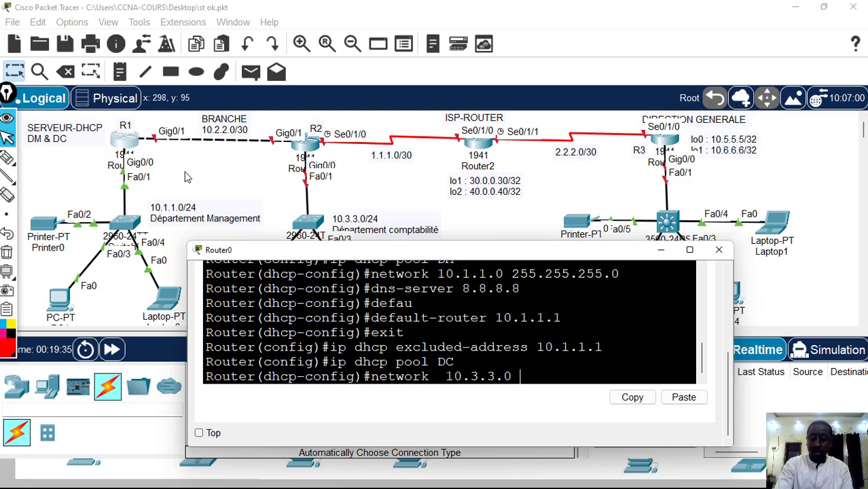
{"action": "type", "text": " 255.2"}
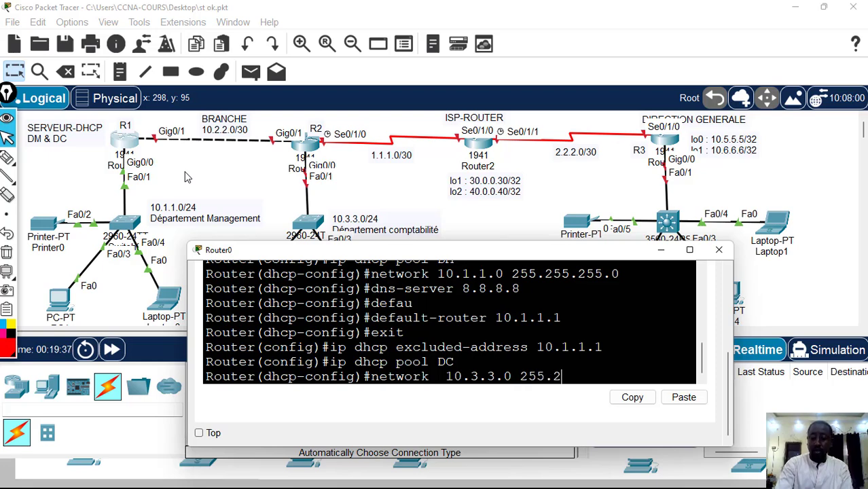
{"action": "type", "text": "55.255.0"}
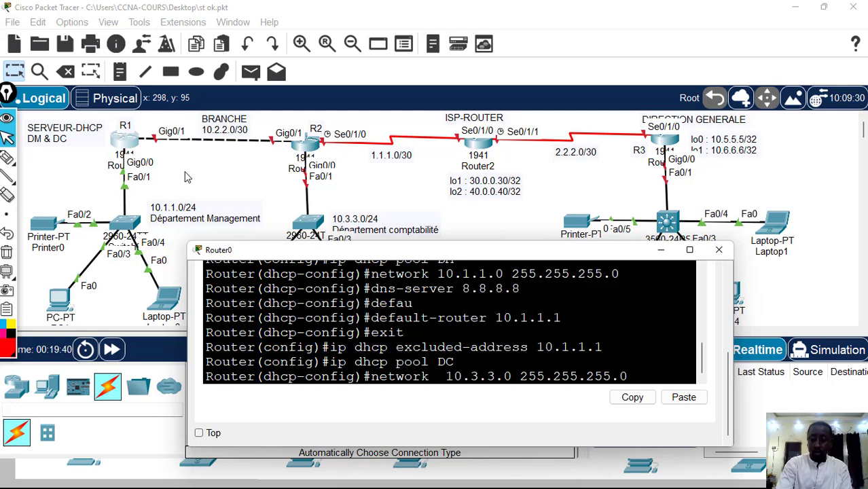
{"action": "key", "text": "Return"}
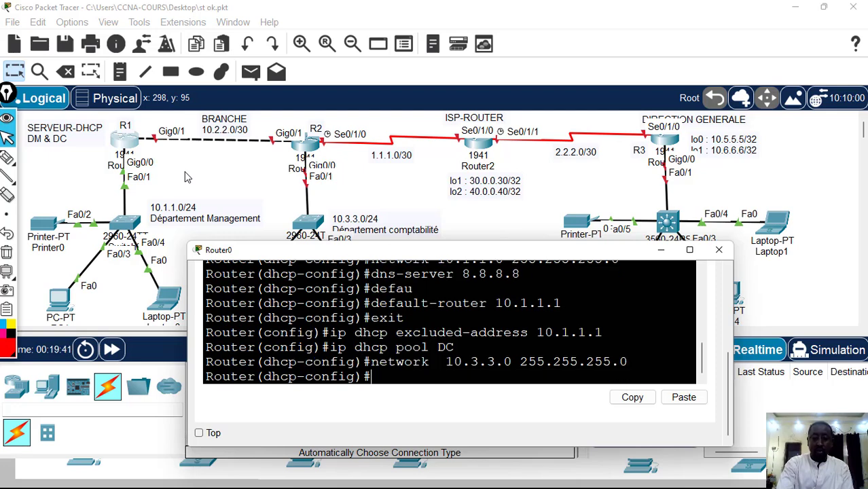
Set the DC pool's default router to 10.3.3.1
{"action": "type", "text": "dns"}
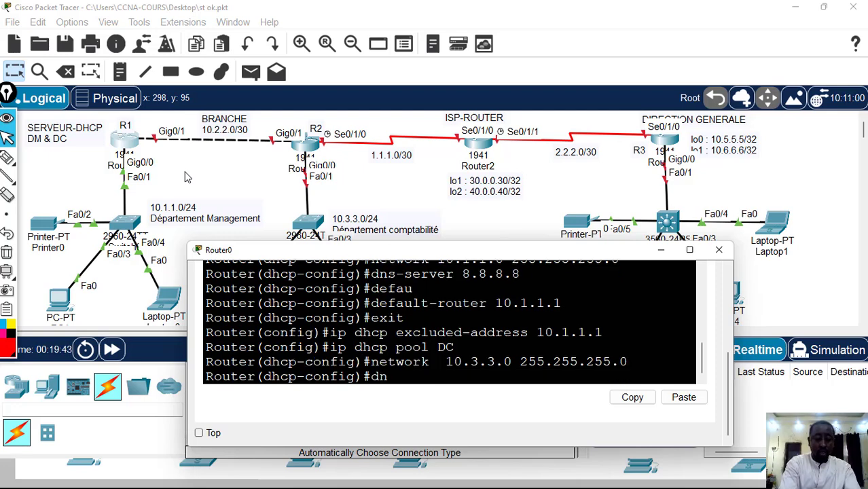
{"action": "key", "text": "BackSpace"}
{"action": "key", "text": "BackSpace"}
{"action": "key", "text": "BackSpace"}
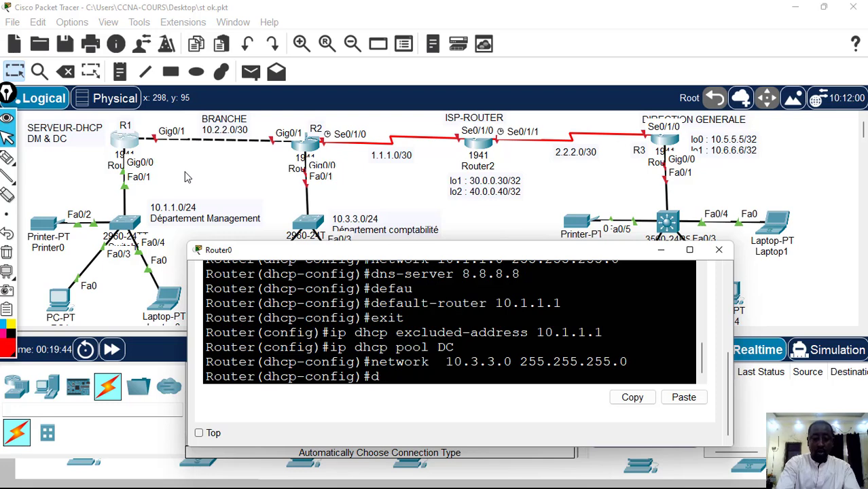
{"action": "type", "text": "defau"}
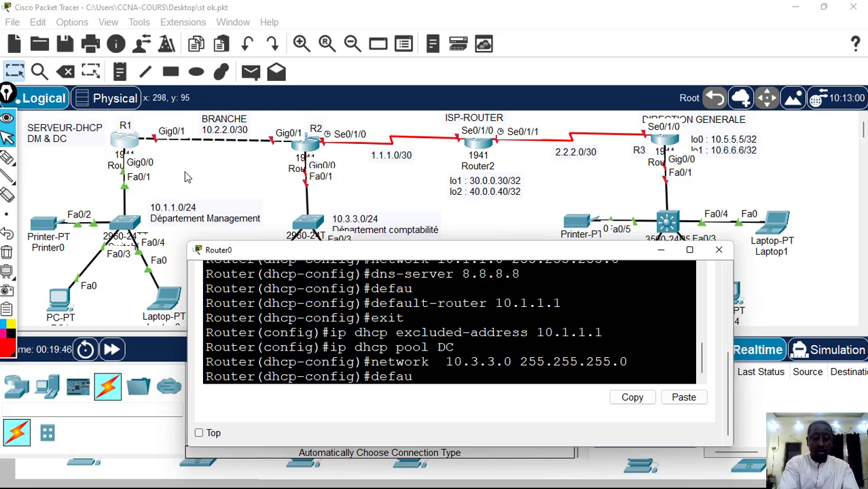
{"action": "type", "text": "lt-"}
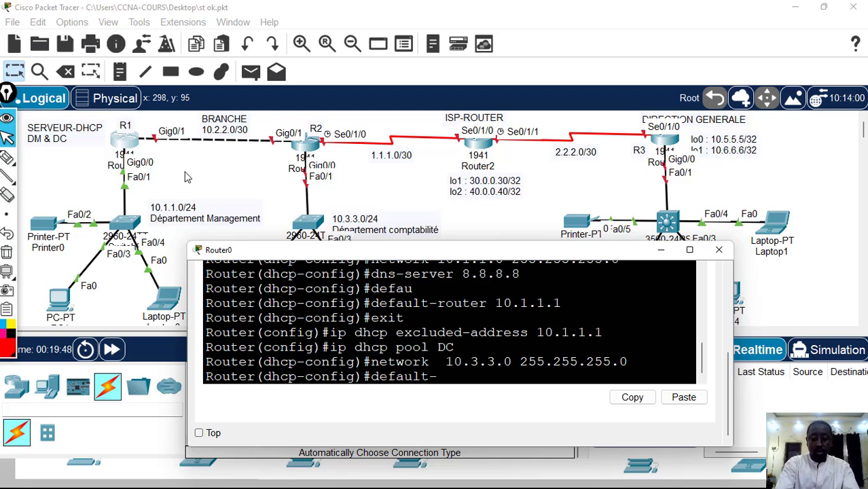
{"action": "type", "text": "router"}
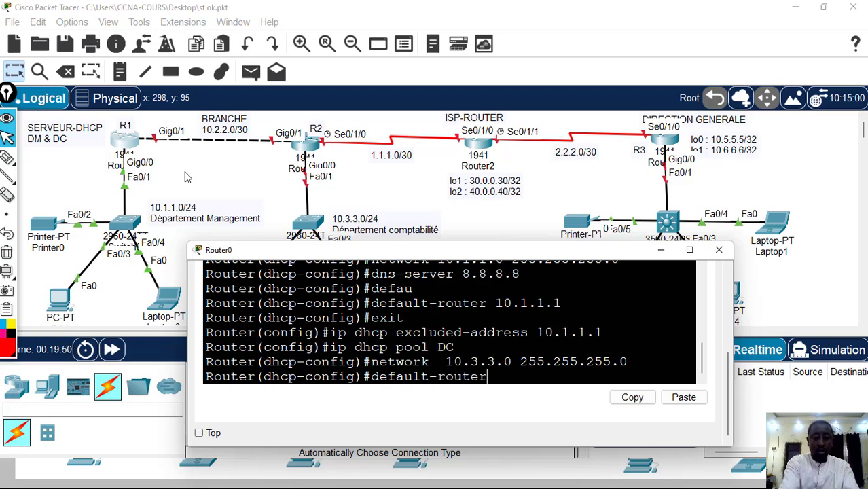
{"action": "type", "text": " 10."}
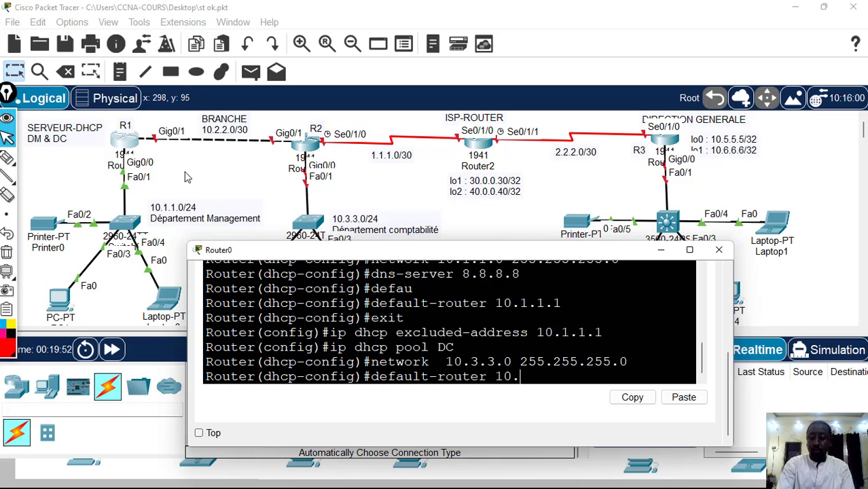
{"action": "type", "text": "3.3.1"}
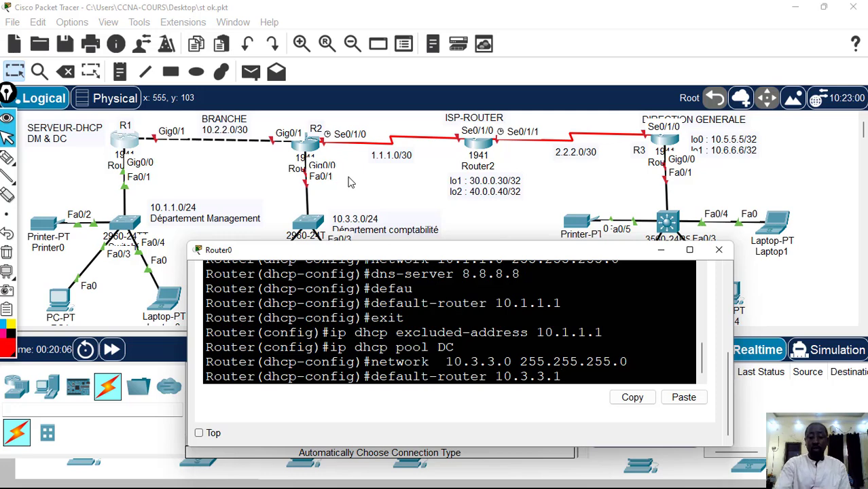
{"action": "key", "text": "Return"}
Set the DC pool's DNS server to 8.8.8.8 and return to global configuration mode
{"action": "type", "text": "dhcp-config)#d"}
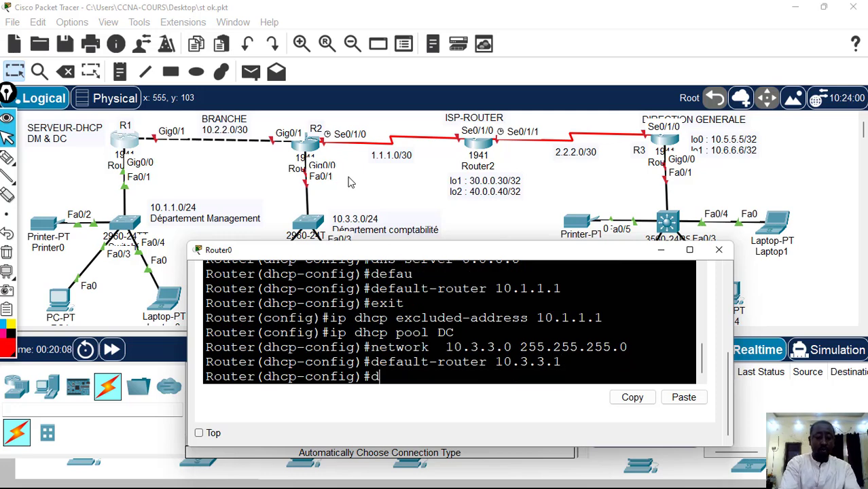
{"action": "type", "text": "ns-ser"}
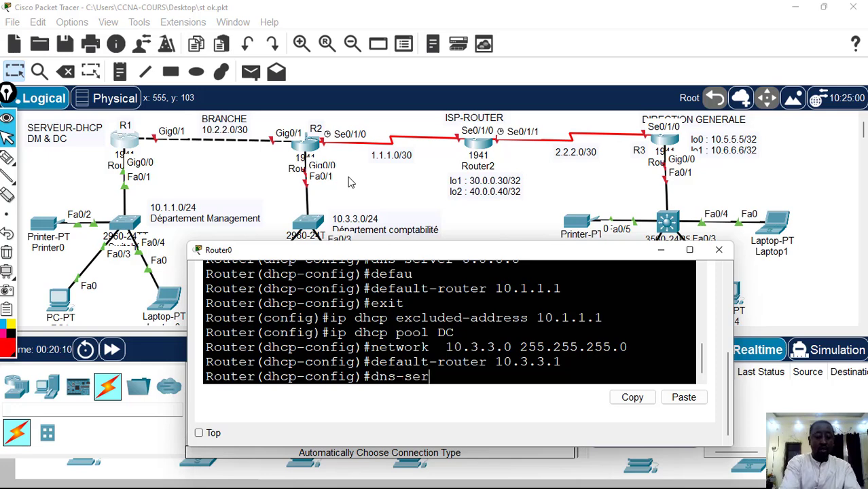
{"action": "type", "text": "ver "}
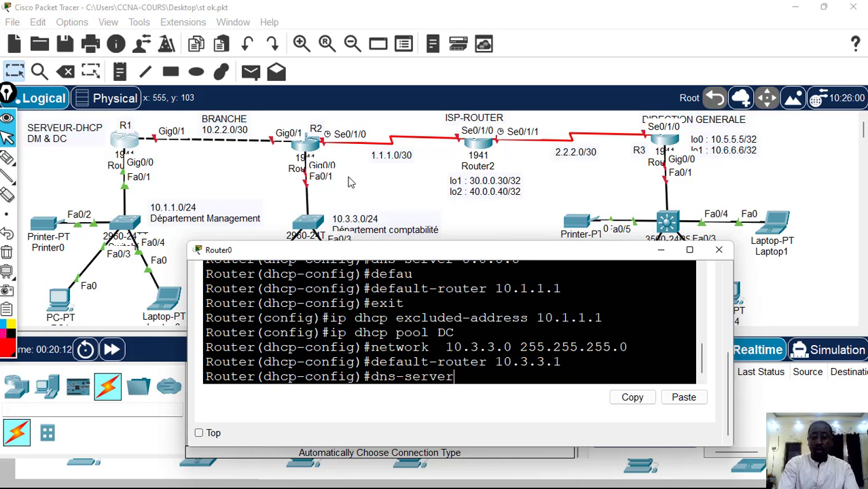
{"action": "type", "text": "8.8"}
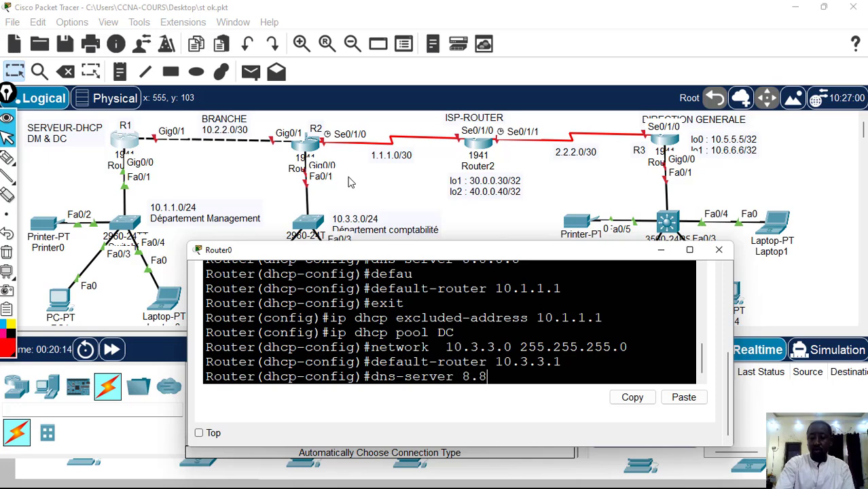
{"action": "type", "text": ".8.8"}
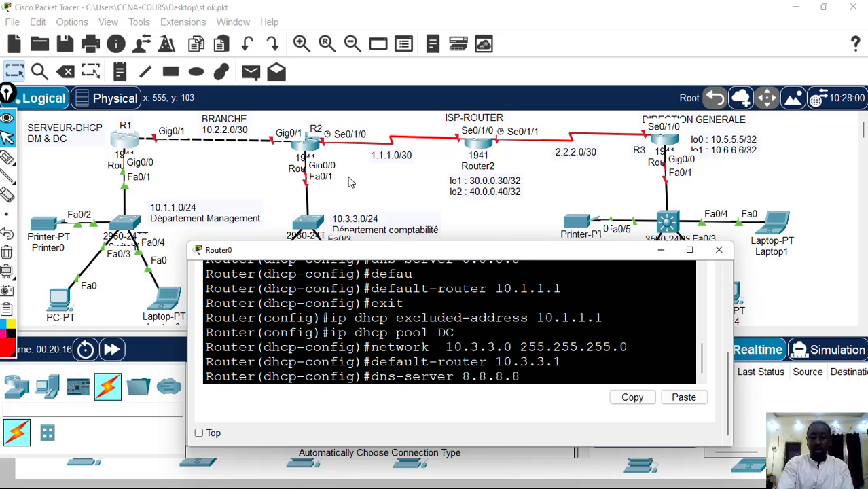
{"action": "key", "text": "Return"}
{"action": "type", "text": "exit"}
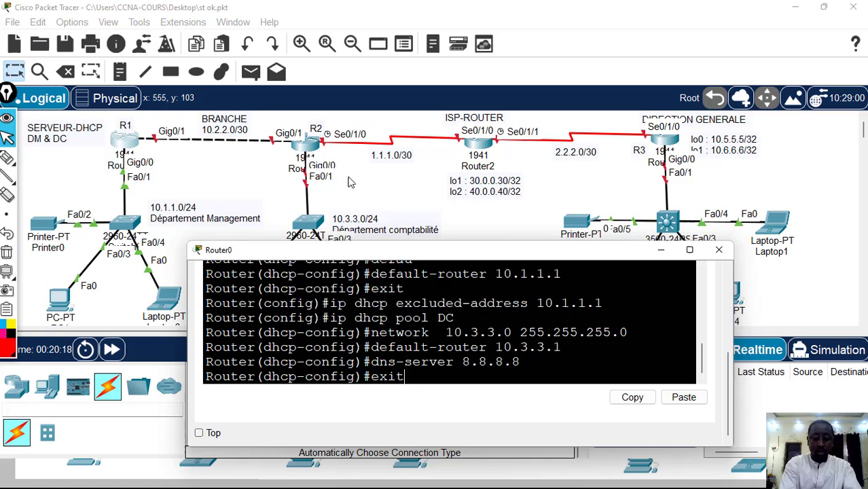
{"action": "key", "text": "Return"}
Exclude the address range 10.3.3.1 to 10.3.3.49 from DHCP assignment on Router0
{"action": "type", "text": "ip"}
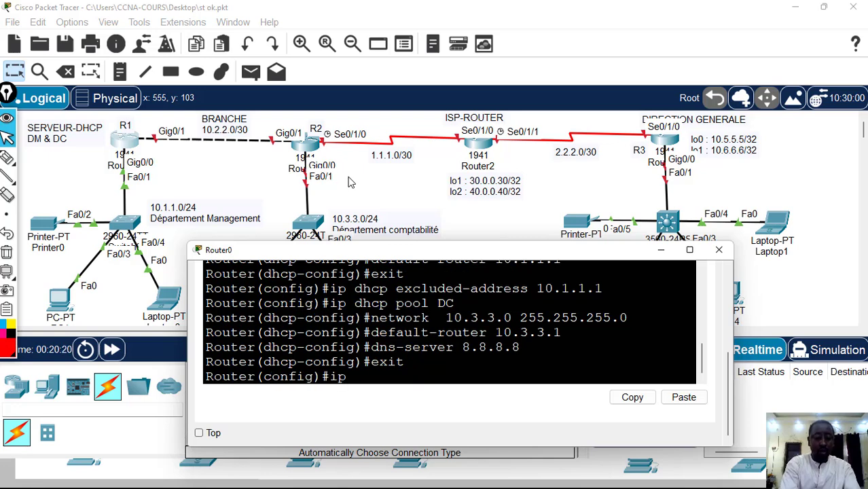
{"action": "type", "text": " dhcp"}
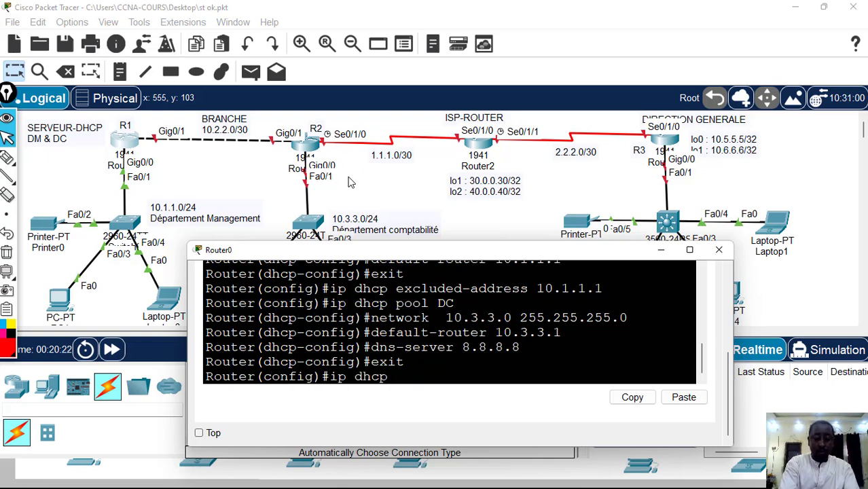
{"action": "type", "text": " exclu"}
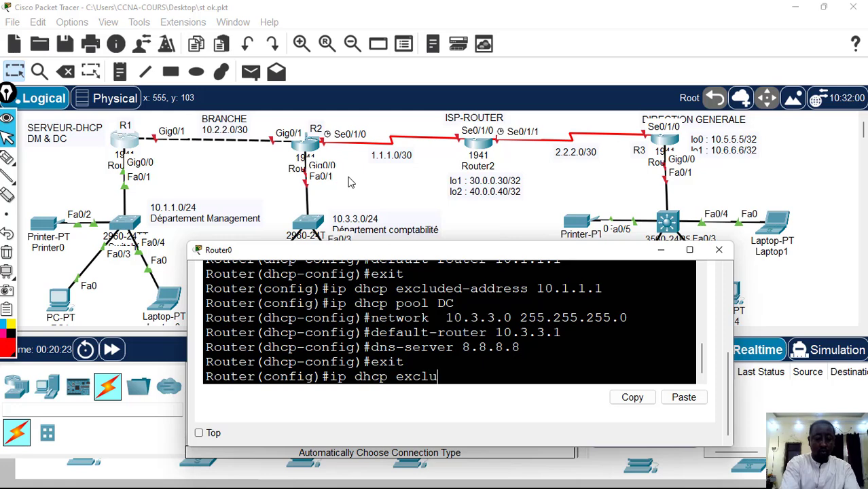
{"action": "type", "text": "ded-address"}
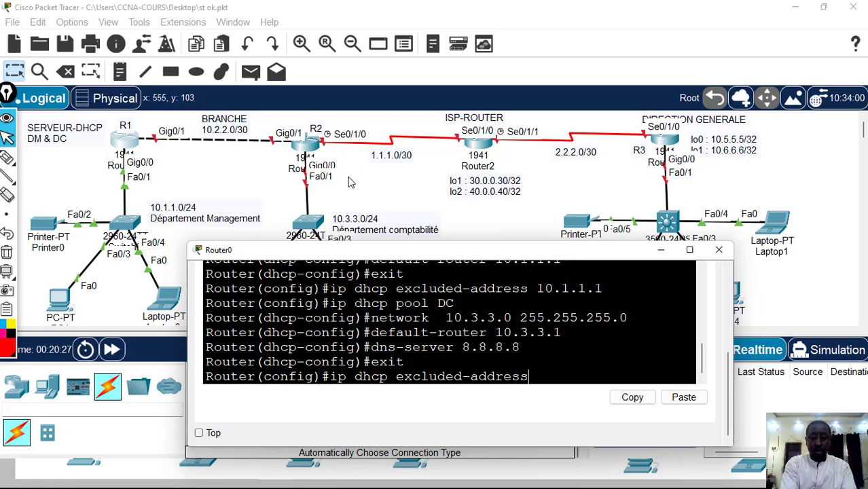
{"action": "type", "text": " 19"}
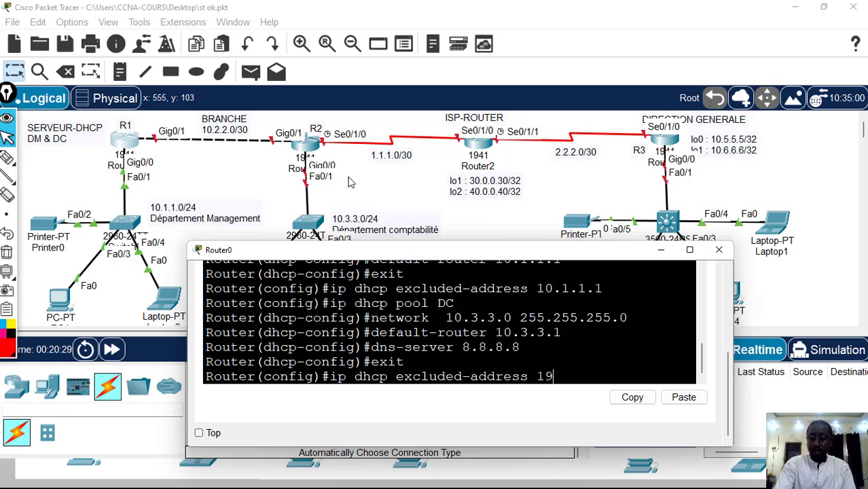
{"action": "key", "text": "BackSpace"}
{"action": "type", "text": "0.3.3."}
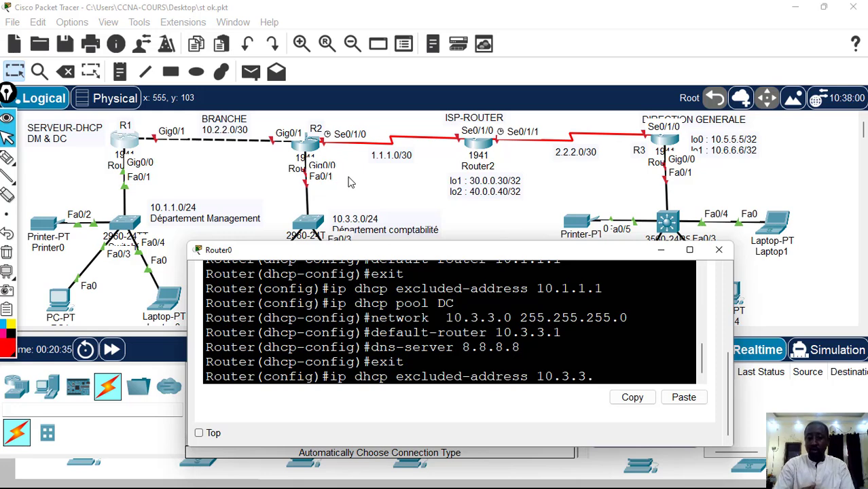
{"action": "type", "text": "1 "}
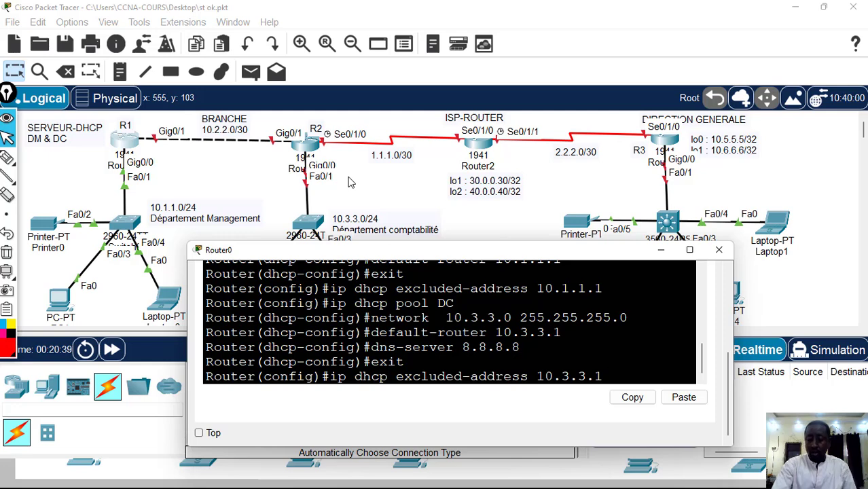
{"action": "type", "text": "10.3.3"}
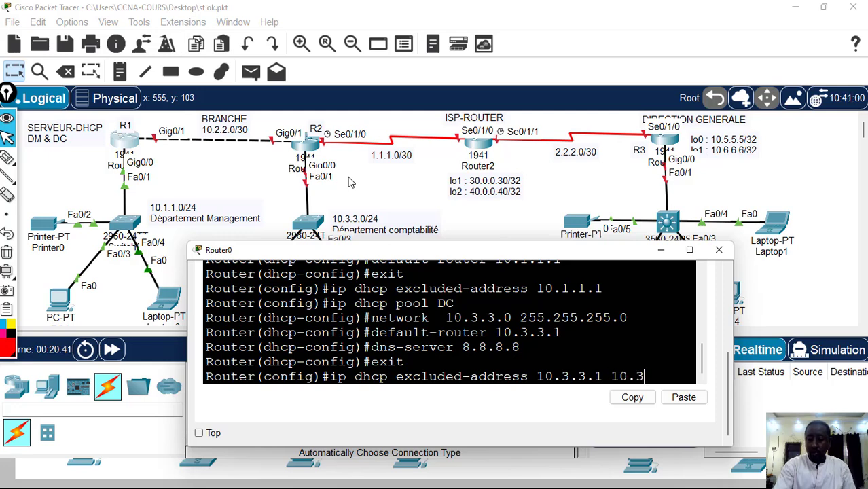
{"action": "type", "text": "."}
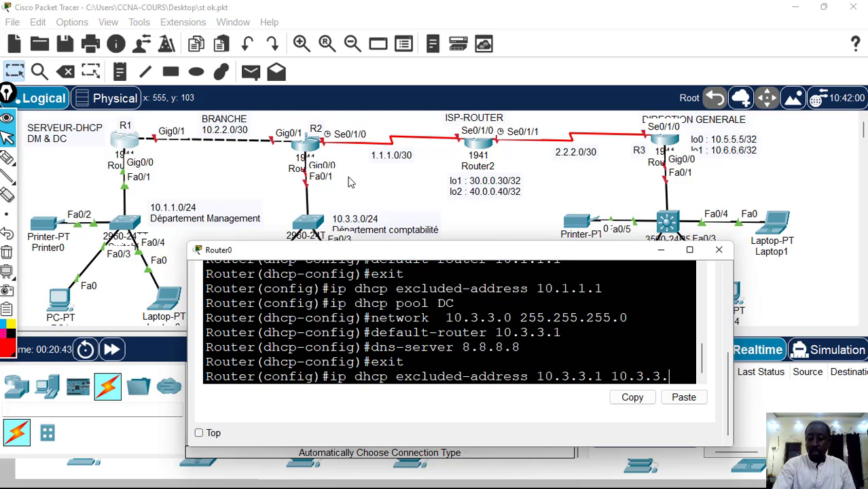
{"action": "type", "text": "5"}
{"action": "key", "text": "BackSpace"}
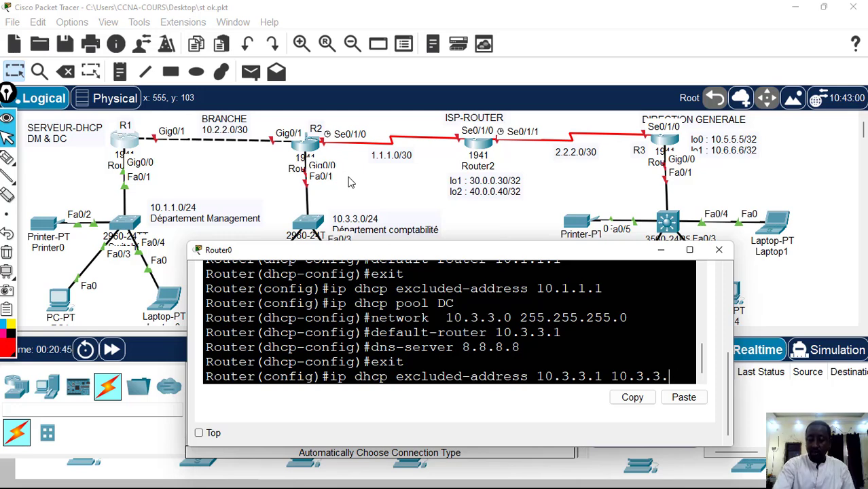
{"action": "type", "text": "49"}
{"action": "key", "text": "Return"}
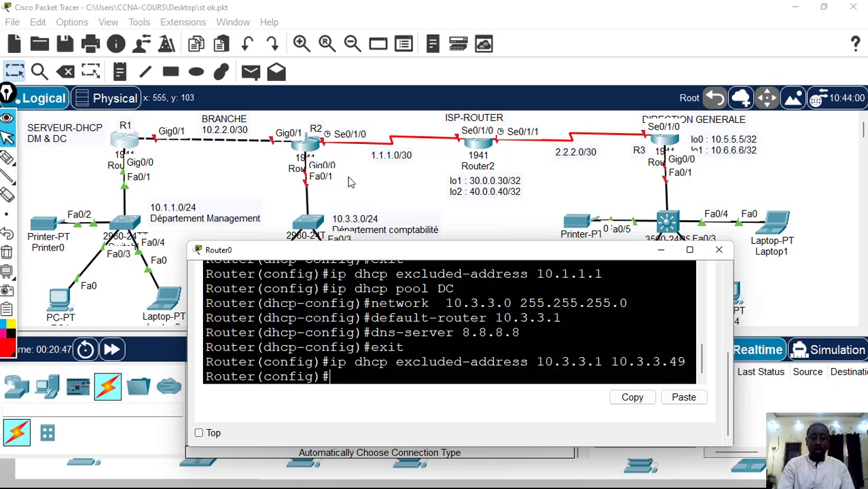
Leave configuration mode, save Router0's configuration with wr, and close the Router0 window
{"action": "type", "text": "end"}
{"action": "key", "text": "Return"}
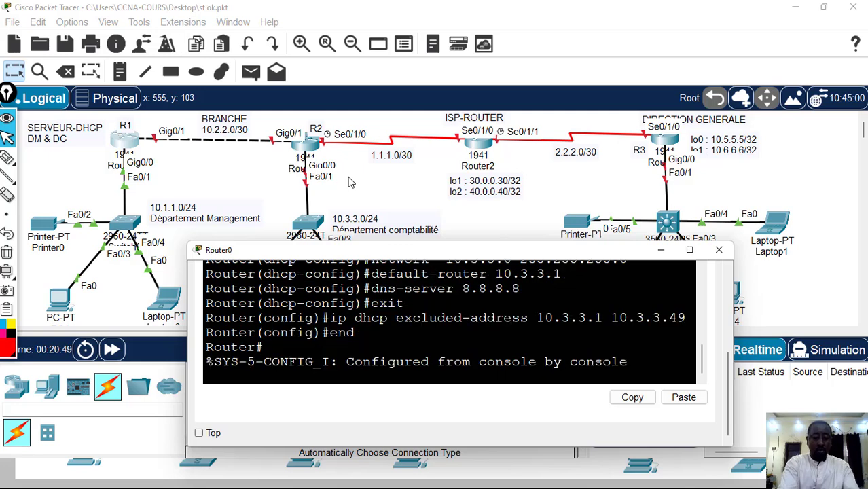
{"action": "type", "text": "wr"}
{"action": "key", "text": "Return"}
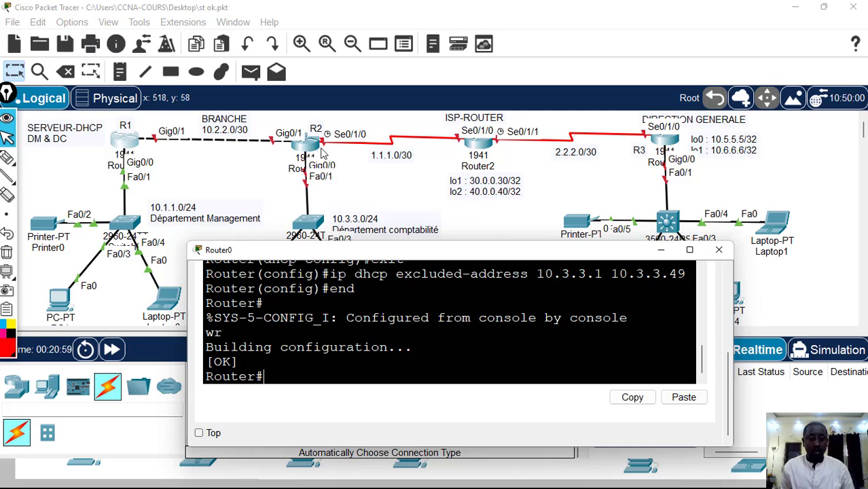
{"action": "type", "text": "con"}
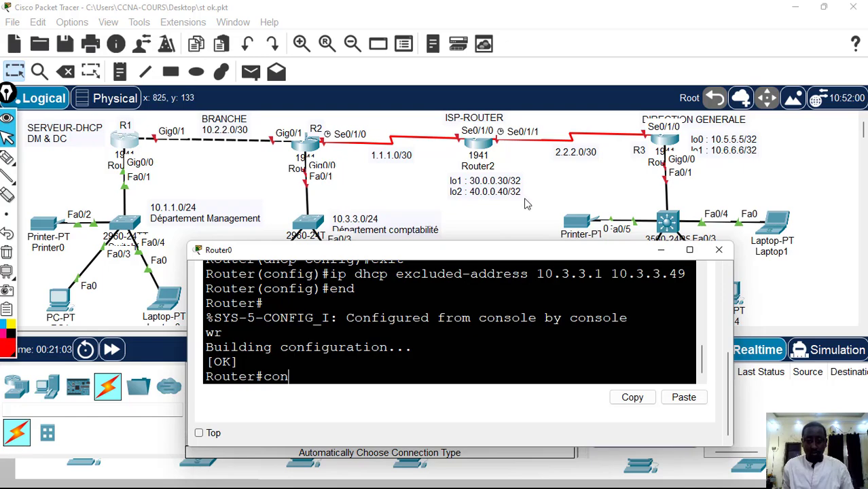
{"action": "left_click", "coordinate": [718, 249]}
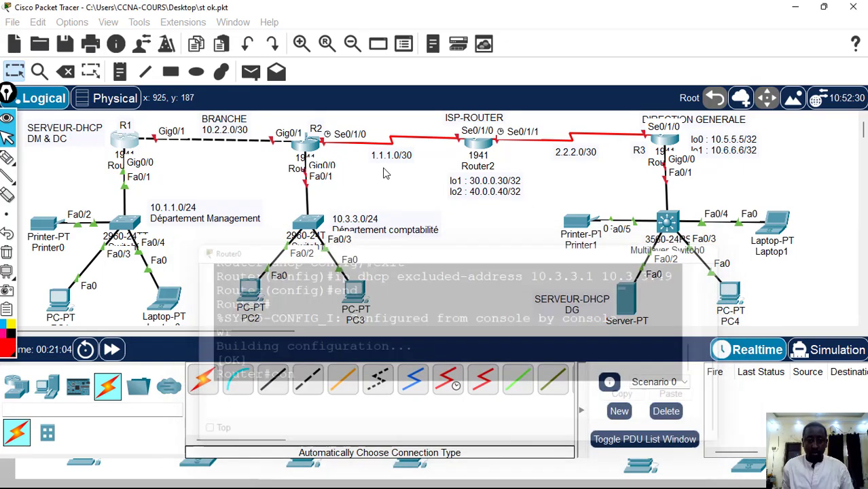
Open Router1's command line and resize its window so the topology stays visible above it, showing the setup question
{"action": "left_click", "coordinate": [309, 147]}
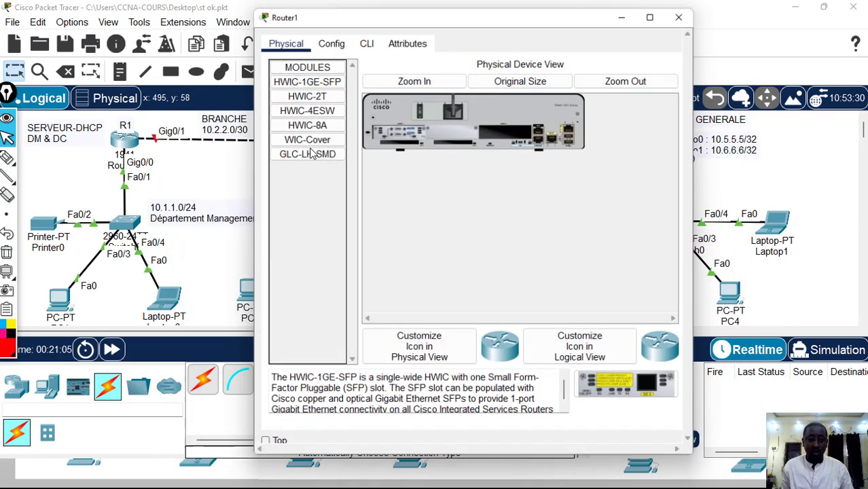
{"action": "left_click", "coordinate": [365, 42]}
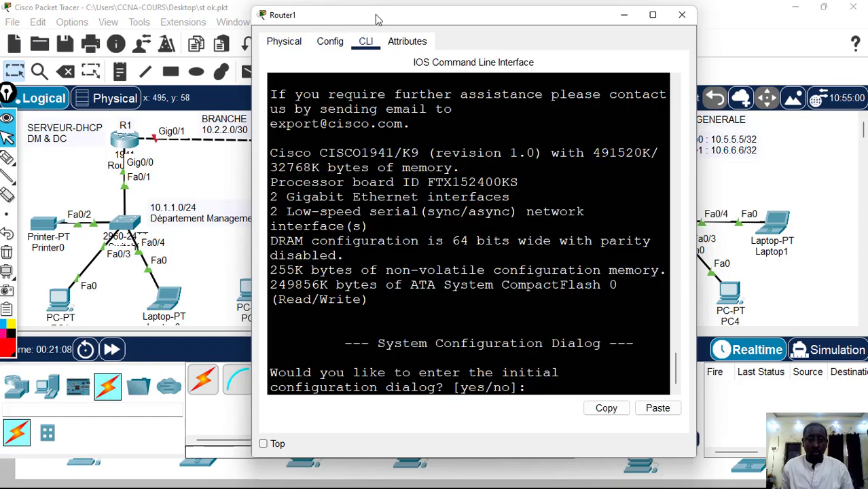
{"action": "left_click_drag", "start_coordinate": [253, 88], "coordinate": [106, 88]}
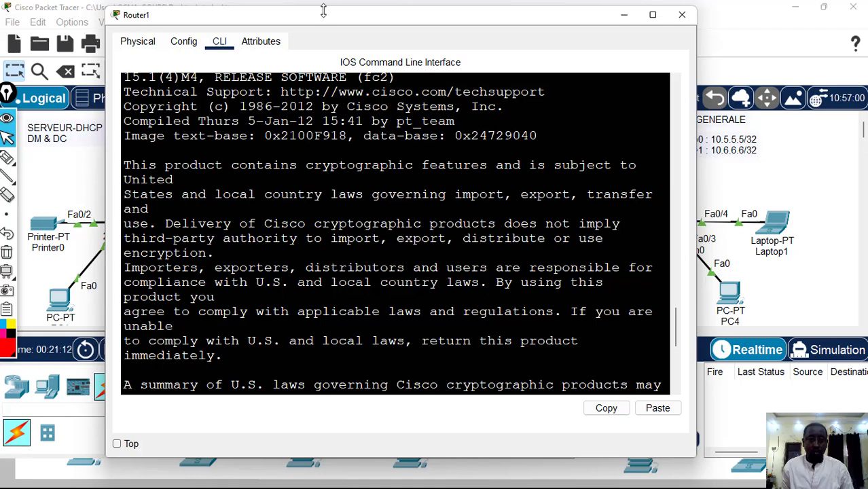
{"action": "left_click_drag", "start_coordinate": [326, 9], "coordinate": [353, 249]}
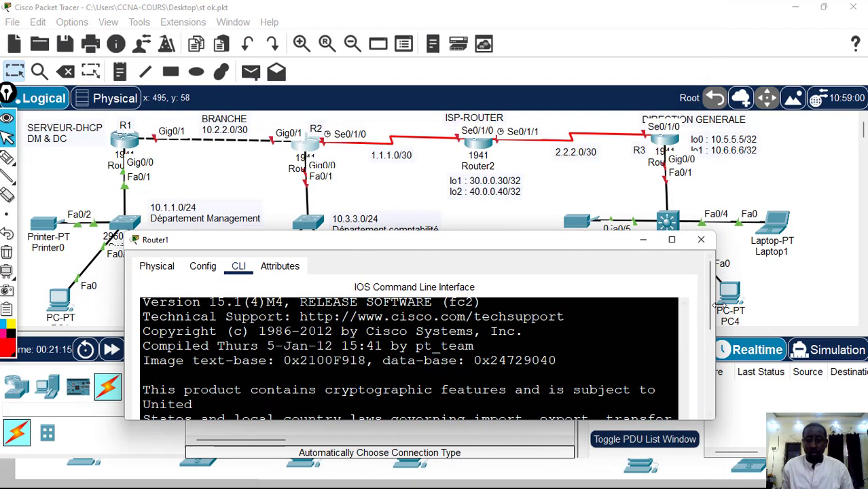
{"action": "left_click_drag", "start_coordinate": [710, 304], "coordinate": [706, 399]}
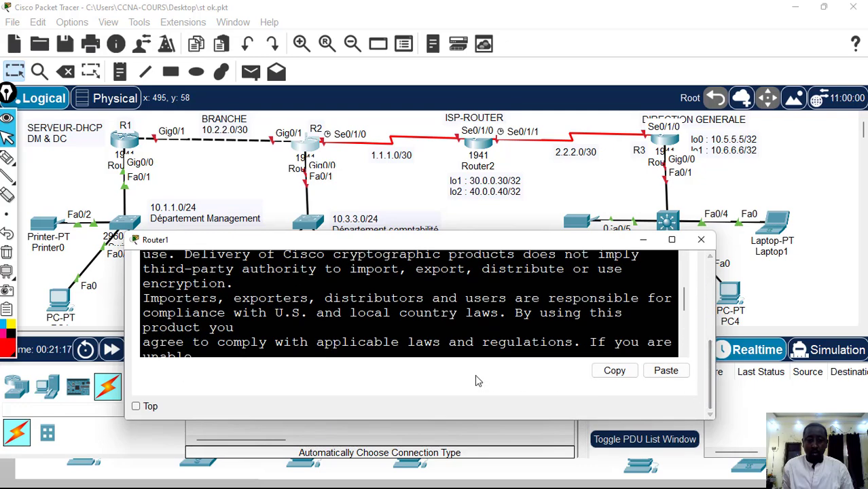
{"action": "left_click", "coordinate": [465, 353]}
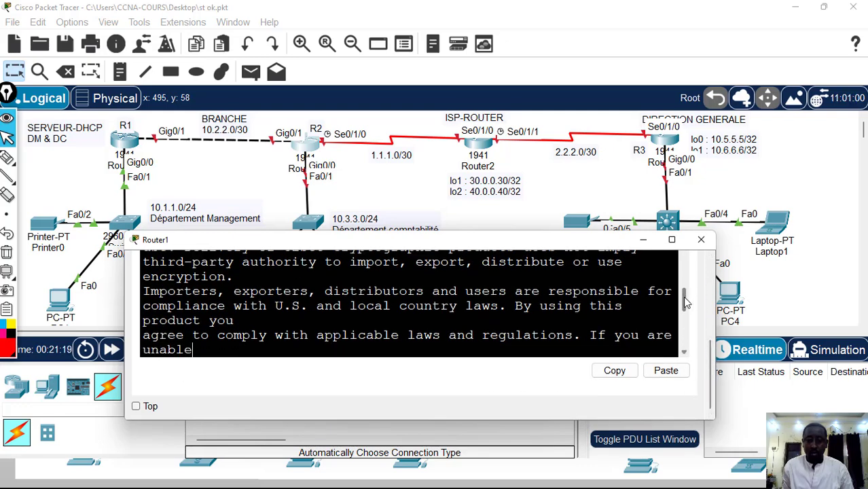
{"action": "left_click_drag", "start_coordinate": [676, 347], "coordinate": [386, 332]}
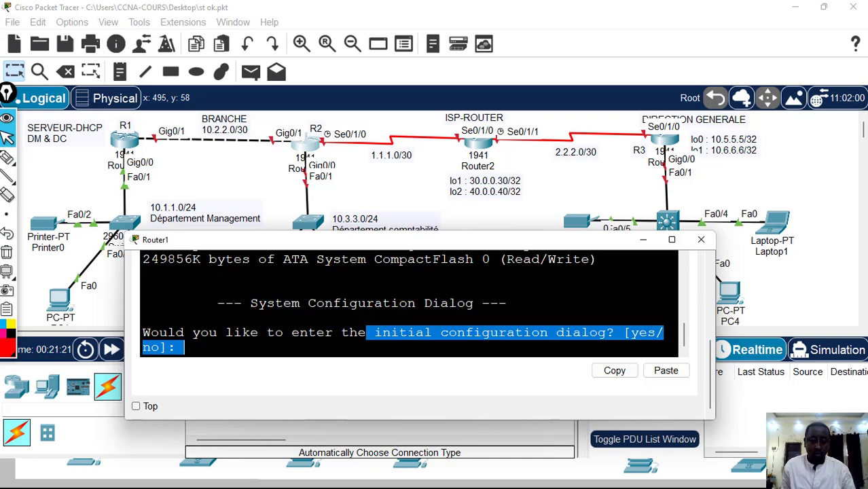
Decline Router1's initial configuration dialog with no and enter global configuration mode
{"action": "left_click", "coordinate": [386, 332]}
{"action": "type", "text": "no"}
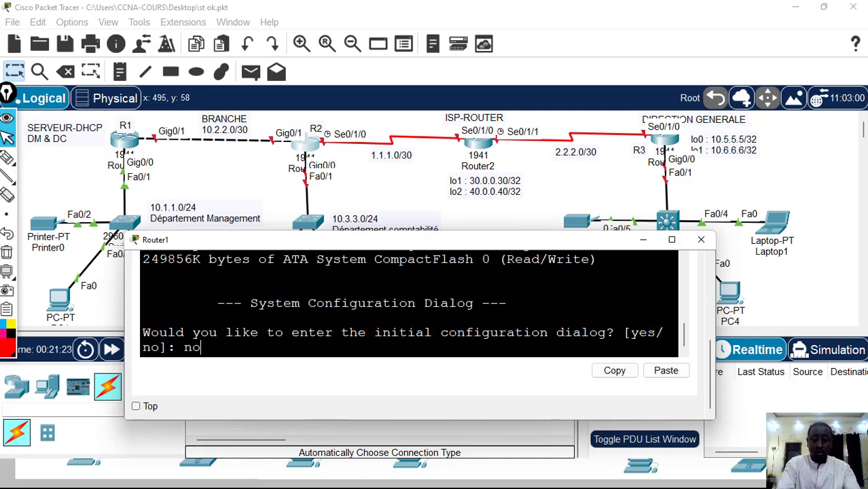
{"action": "key", "text": "Return"}
{"action": "key", "text": "Return"}
{"action": "type", "text": "en"}
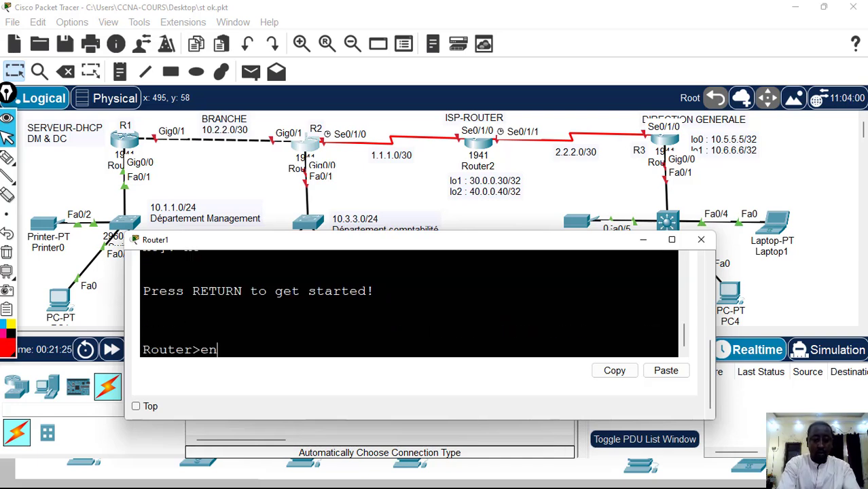
{"action": "key", "text": "Return"}
{"action": "type", "text": "conf t"}
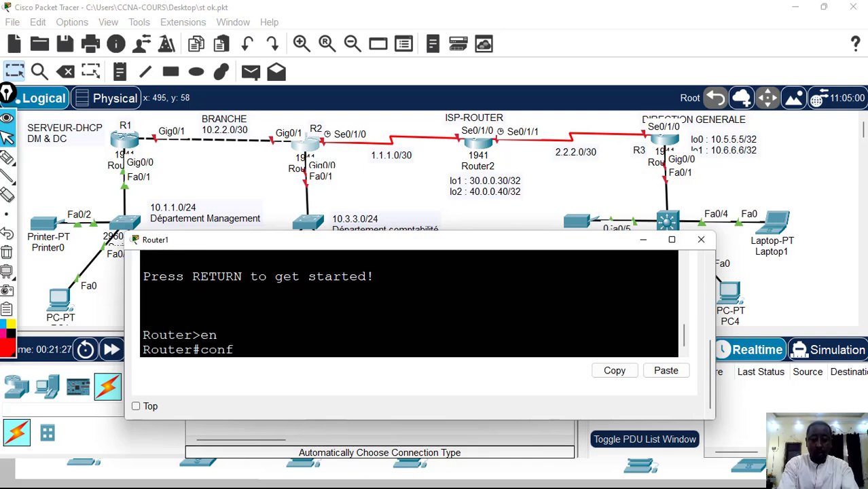
{"action": "key", "text": "Return"}
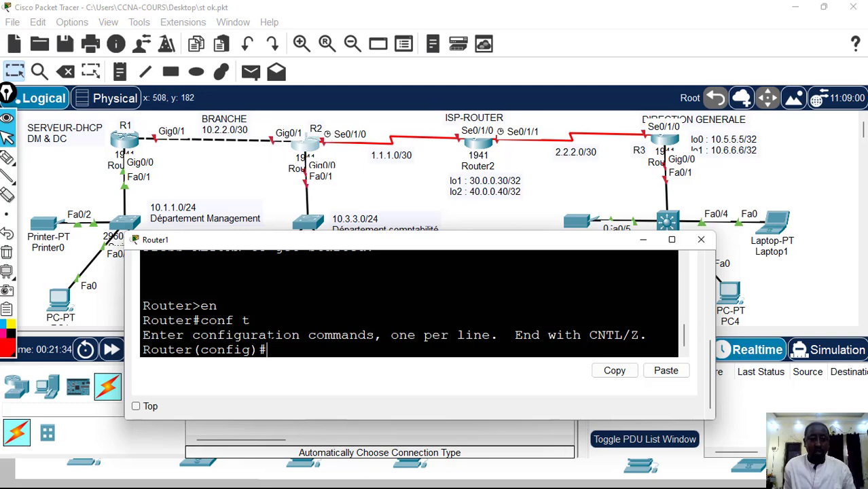
Assign IP address 10.2.2.2 with mask 255.255.255.252 to Router1's g0/1 interface
{"action": "type", "text": "int "}
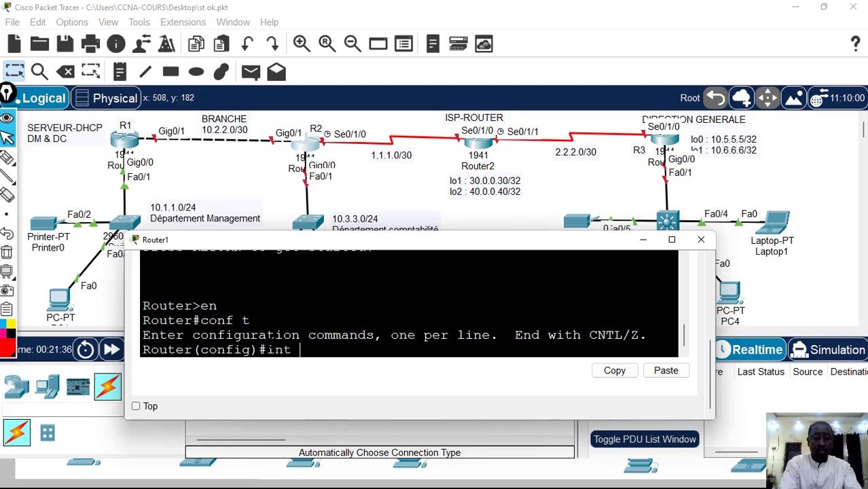
{"action": "type", "text": "g0/"}
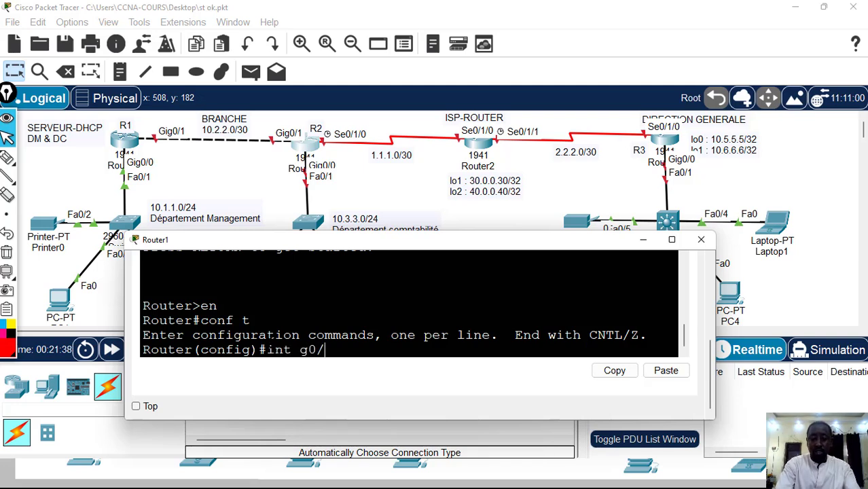
{"action": "type", "text": "1"}
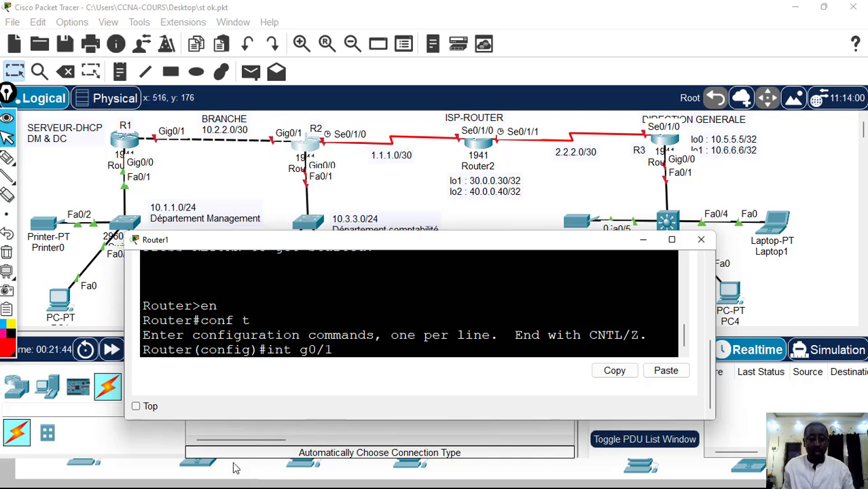
{"action": "key", "text": "Return"}
{"action": "type", "text": "ip"}
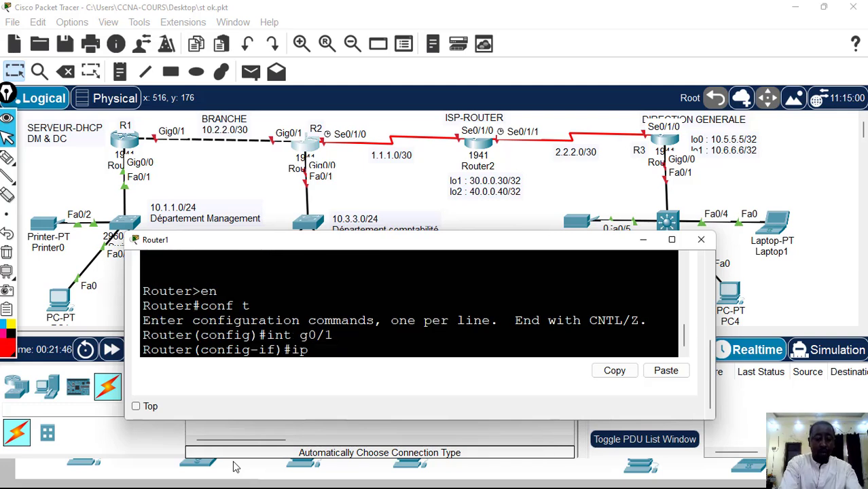
{"action": "type", "text": " add 10"}
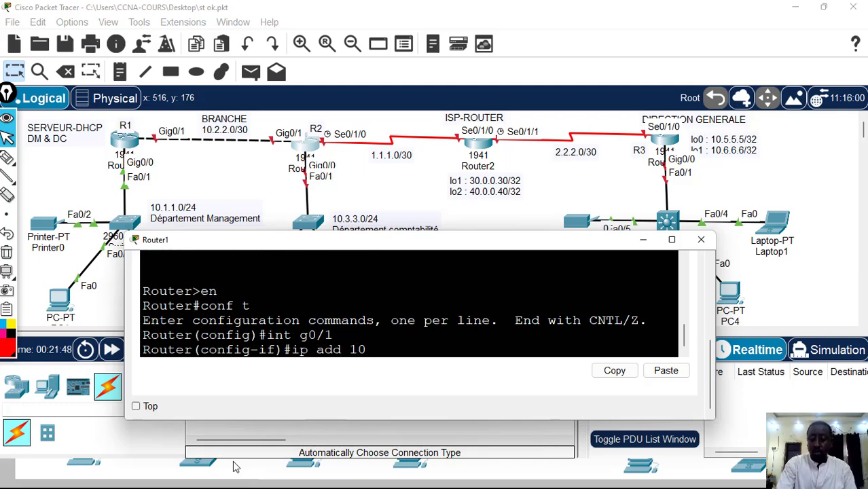
{"action": "type", "text": ".2.2."}
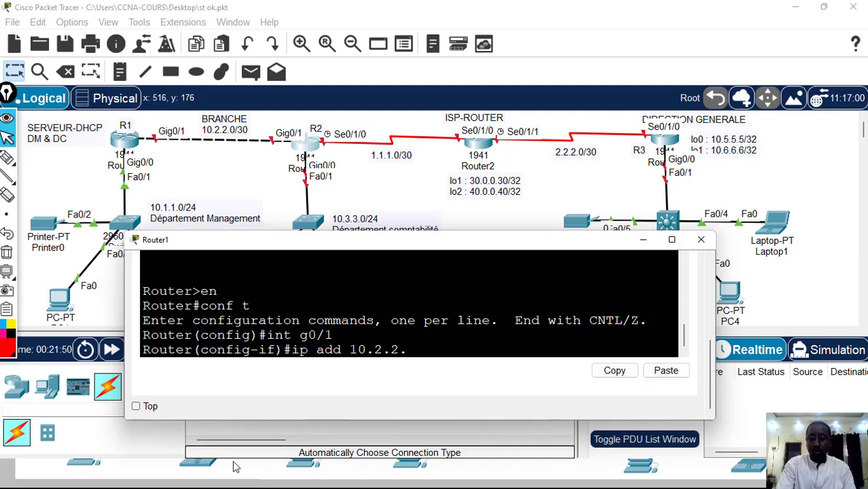
{"action": "type", "text": "2"}
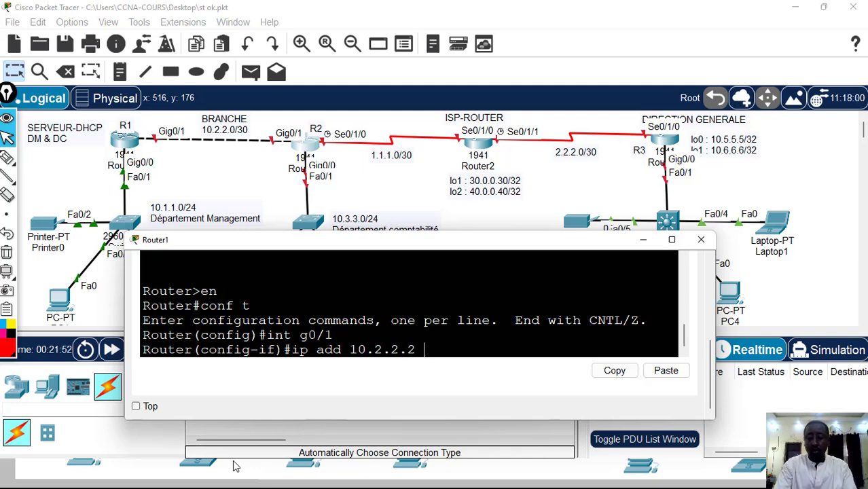
{"action": "type", "text": " 255.255"}
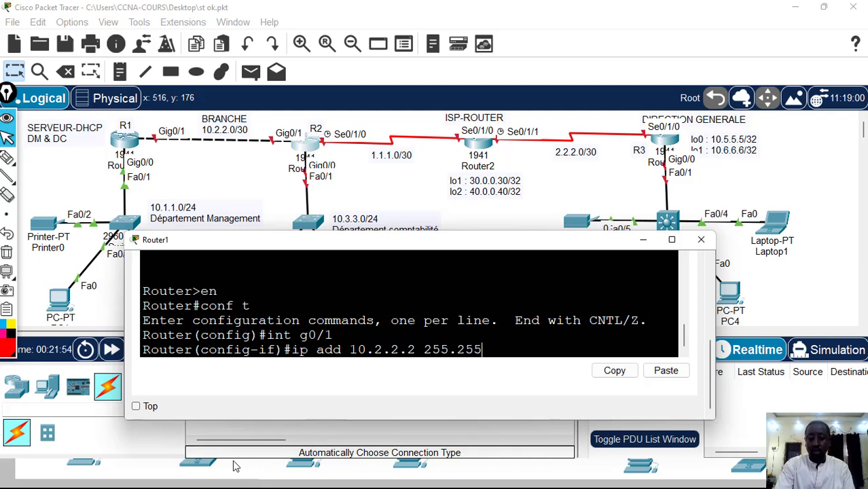
{"action": "type", "text": ".255.252"}
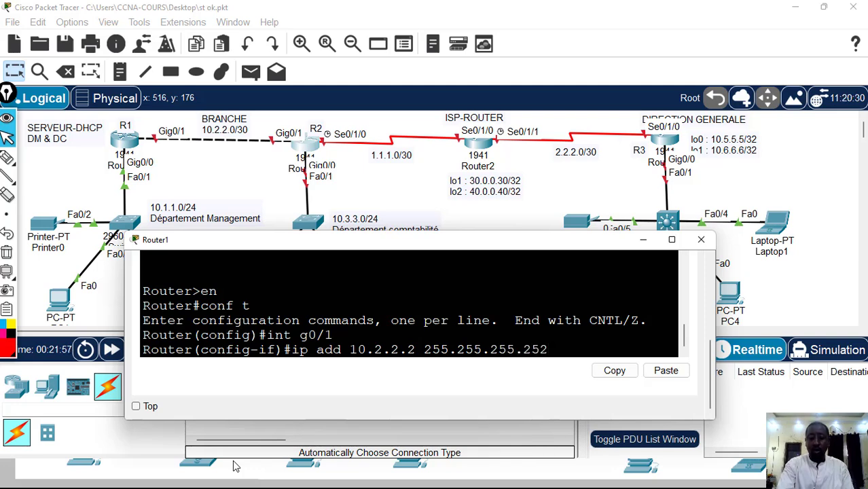
{"action": "key", "text": "Return"}
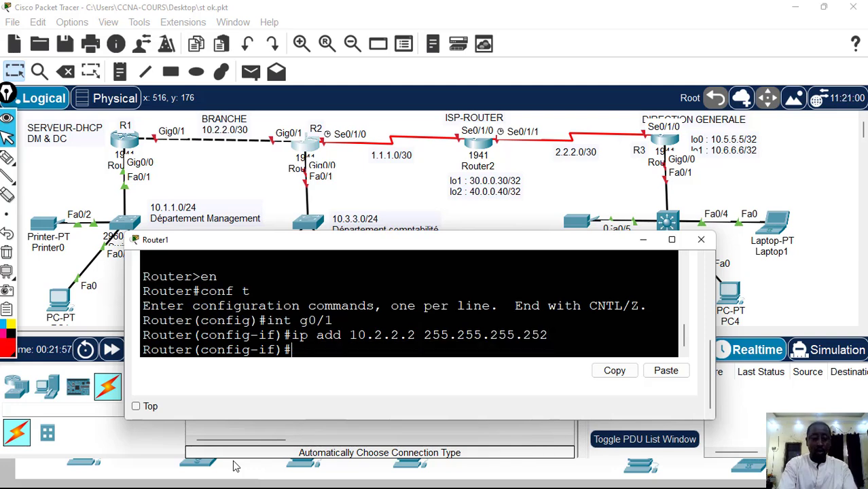
Enable Router1's g0/1 interface with no sh and return to global configuration mode
{"action": "type", "text": "no sh"}
{"action": "key", "text": "Return"}
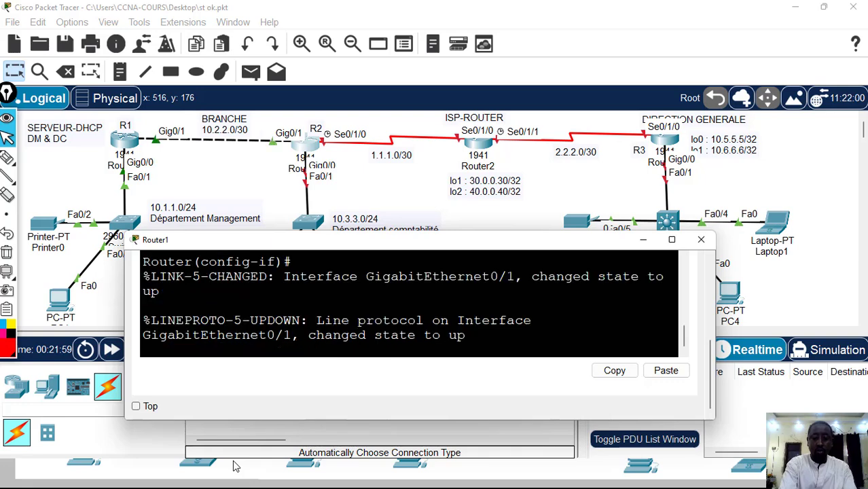
{"action": "key", "text": "Return"}
{"action": "type", "text": "exit"}
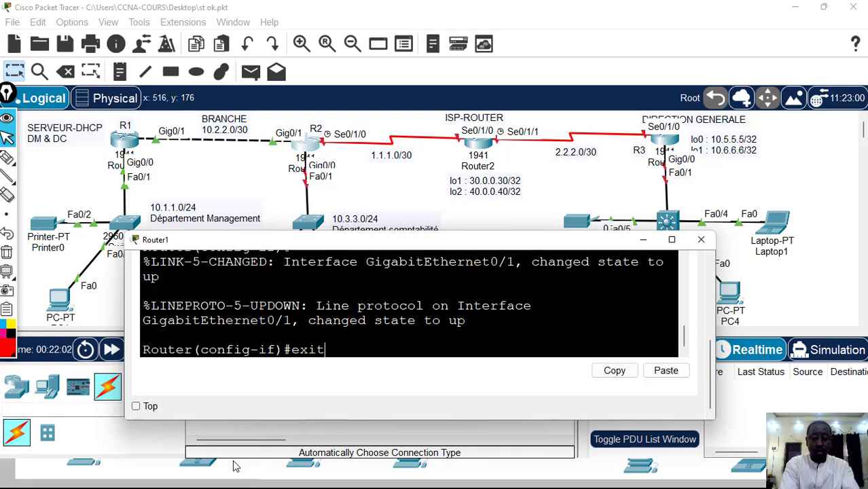
{"action": "key", "text": "Return"}
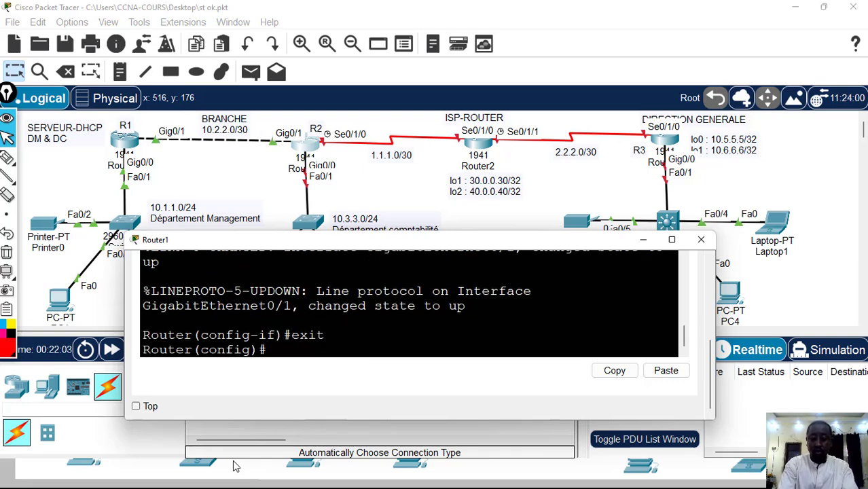
Assign IP address 10.3.3.1 with mask 255.255.255.0 to Router1's g0/0 interface
{"action": "type", "text": "int g0"}
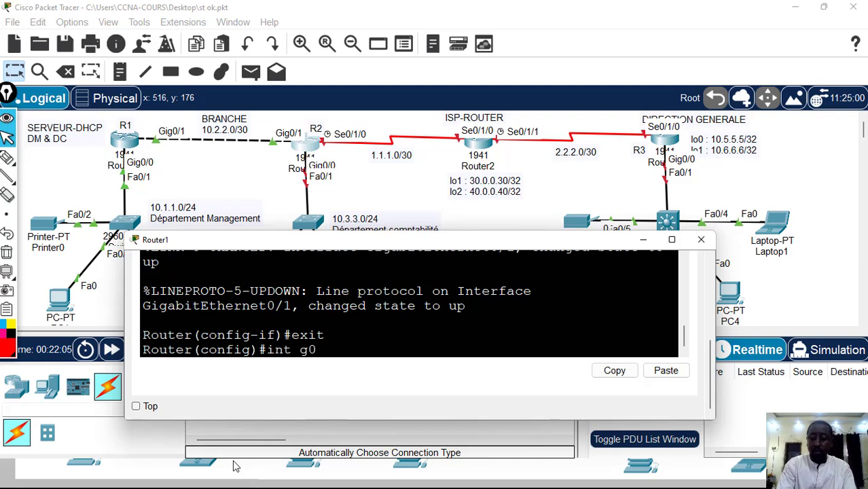
{"action": "type", "text": "/0"}
{"action": "key", "text": "Return"}
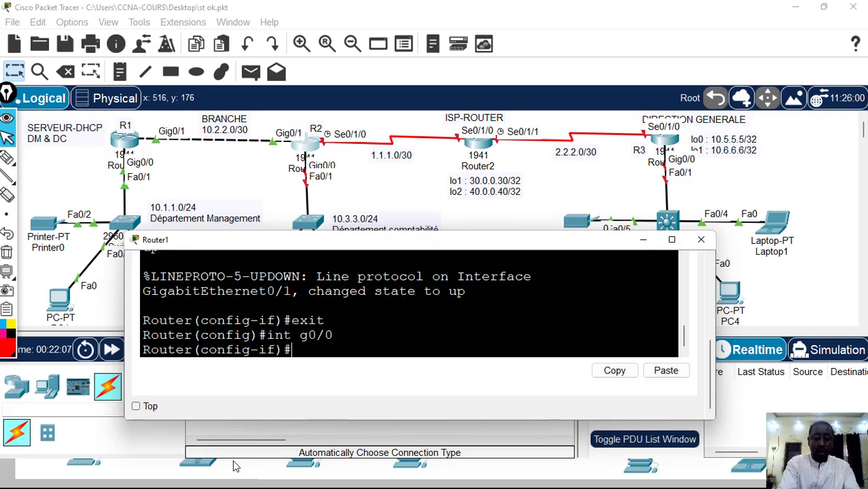
{"action": "type", "text": "ip add"}
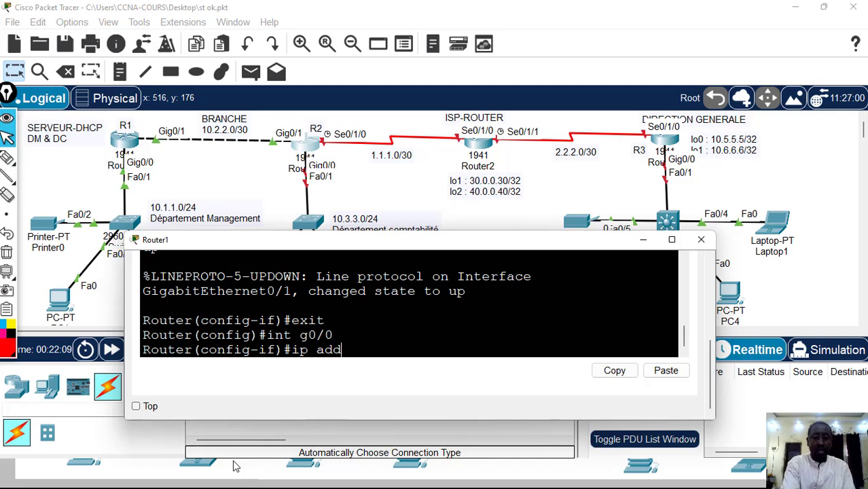
{"action": "type", "text": " 10."}
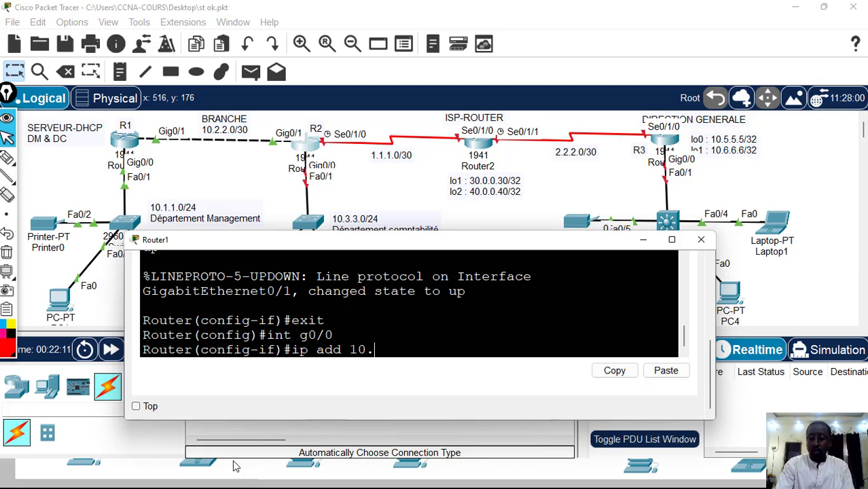
{"action": "type", "text": "3.3."}
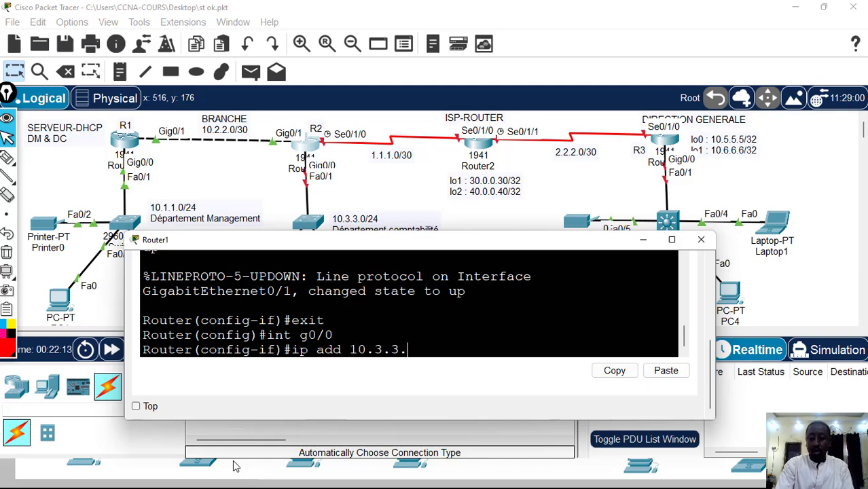
{"action": "type", "text": "1"}
{"action": "type", "text": " 2"}
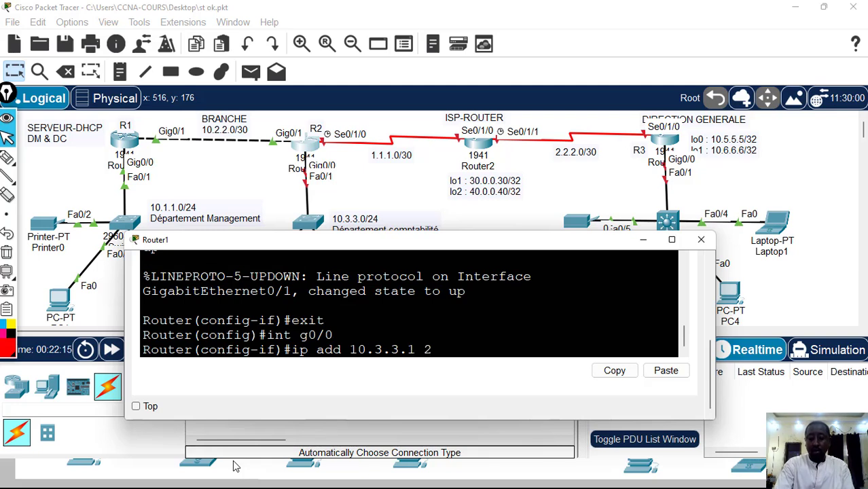
{"action": "type", "text": "55.255"}
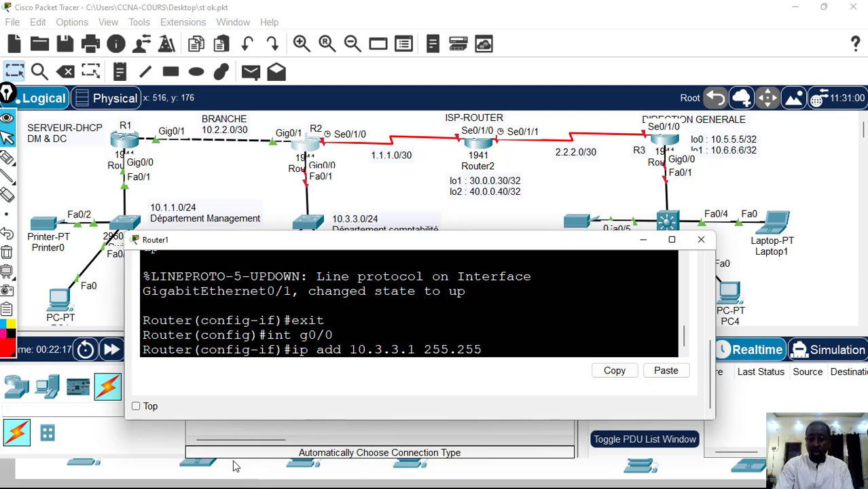
{"action": "type", "text": ".255.0"}
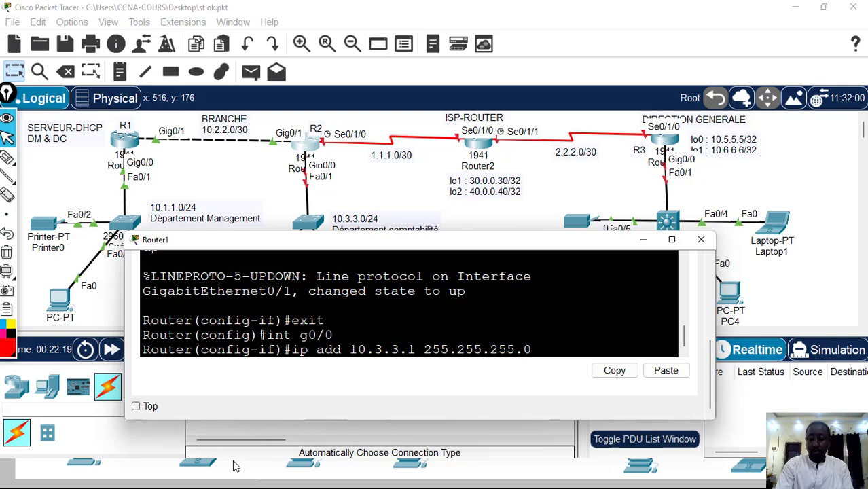
{"action": "key", "text": "Return"}
Enable Router1's g0/0 interface with no sh and exit to global configuration mode
{"action": "type", "text": "no s"}
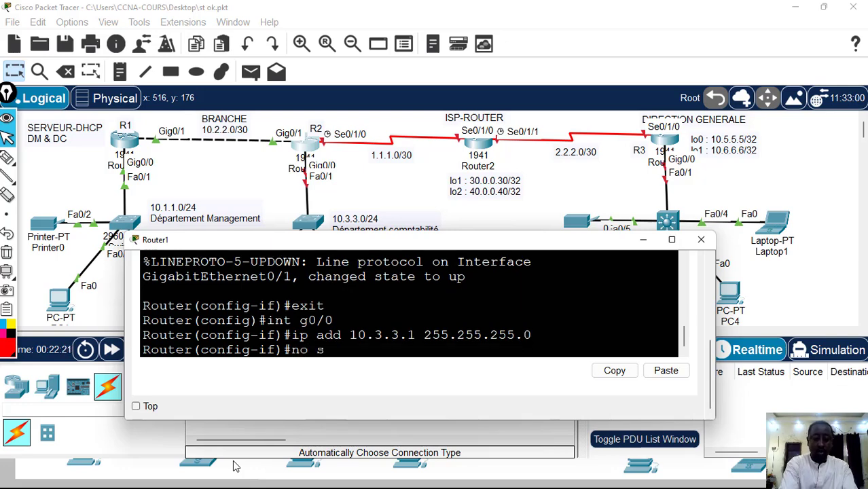
{"action": "type", "text": "h"}
{"action": "key", "text": "Return"}
{"action": "key", "text": "Return"}
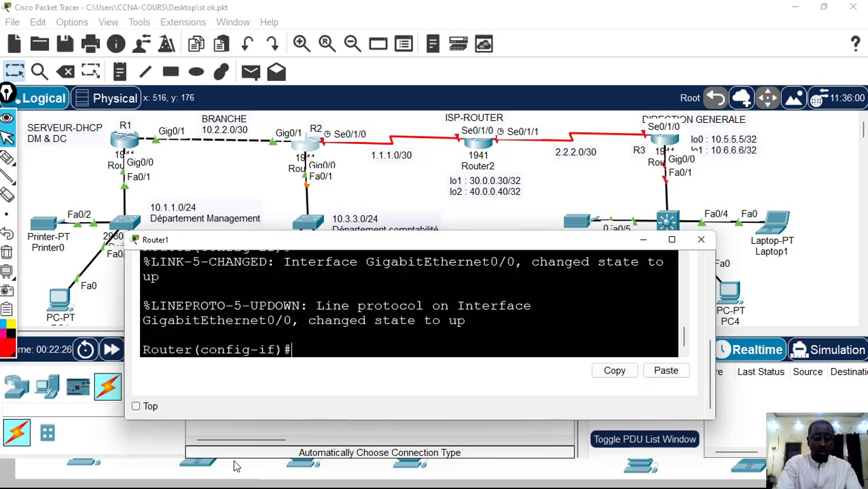
{"action": "type", "text": "exit"}
{"action": "key", "text": "Return"}
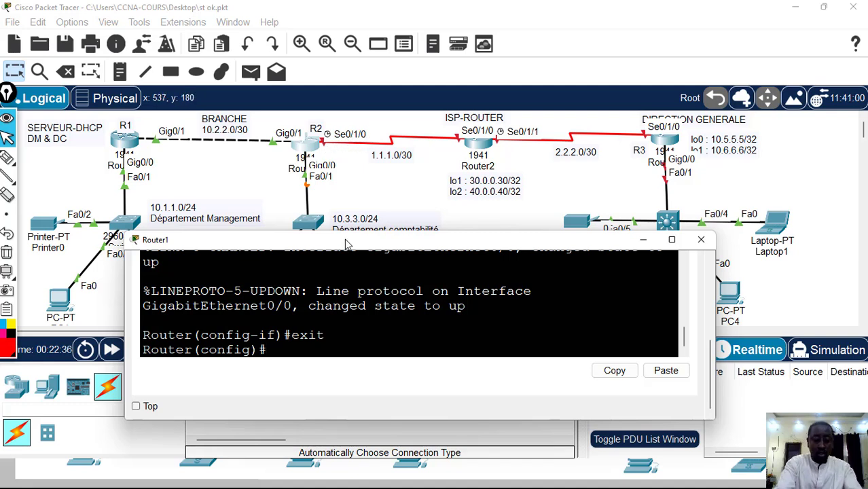
Assign IP address 1.1.1.2 with mask 255.255.255.252 to Router1's se0/1/0 interface
{"action": "type", "text": "t s0"}
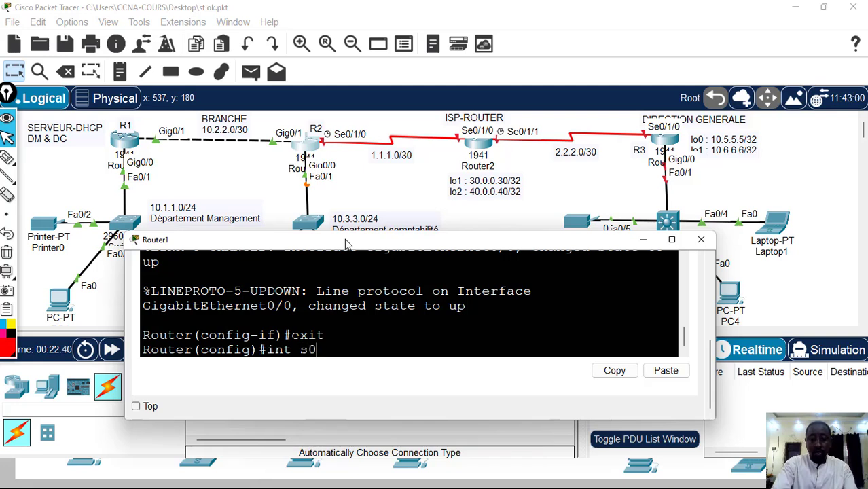
{"action": "type", "text": "/1/0"}
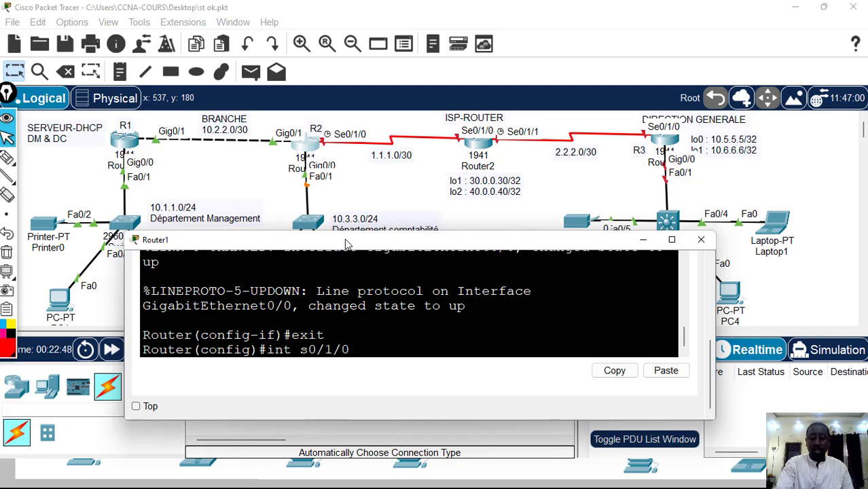
{"action": "key", "text": "Left"}
{"action": "key", "text": "Left"}
{"action": "key", "text": "Left"}
{"action": "key", "text": "Left"}
{"action": "key", "text": "Left"}
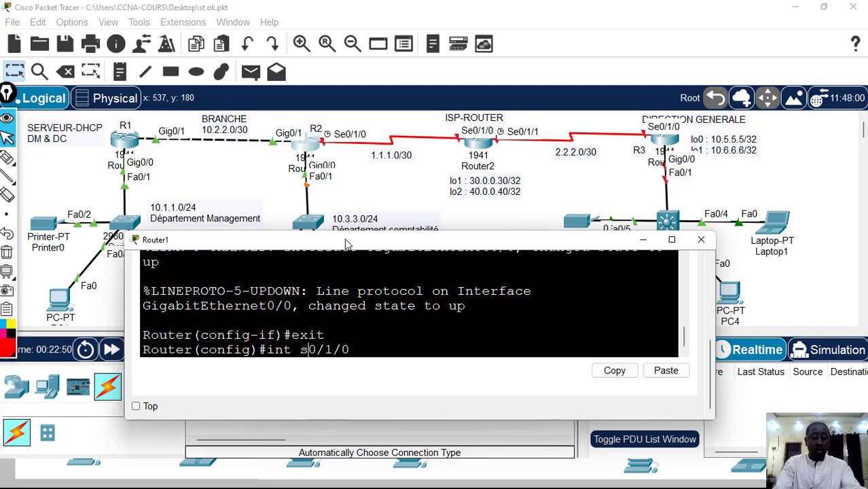
{"action": "type", "text": "e"}
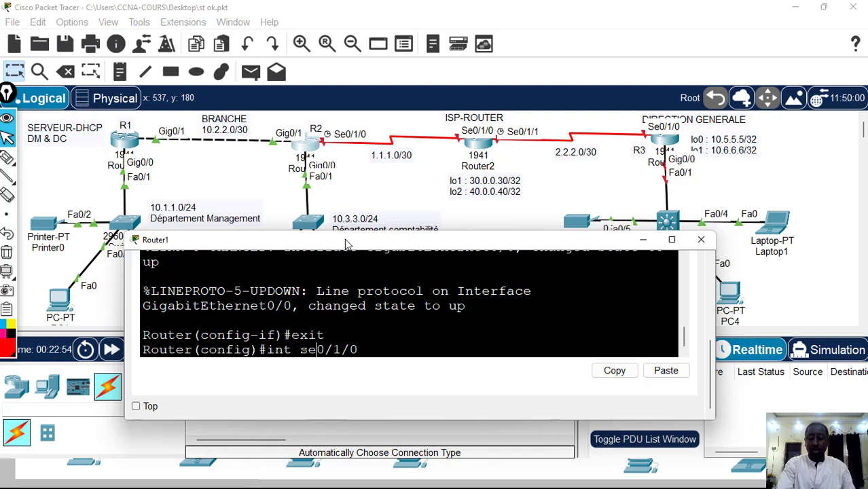
{"action": "key", "text": "Return"}
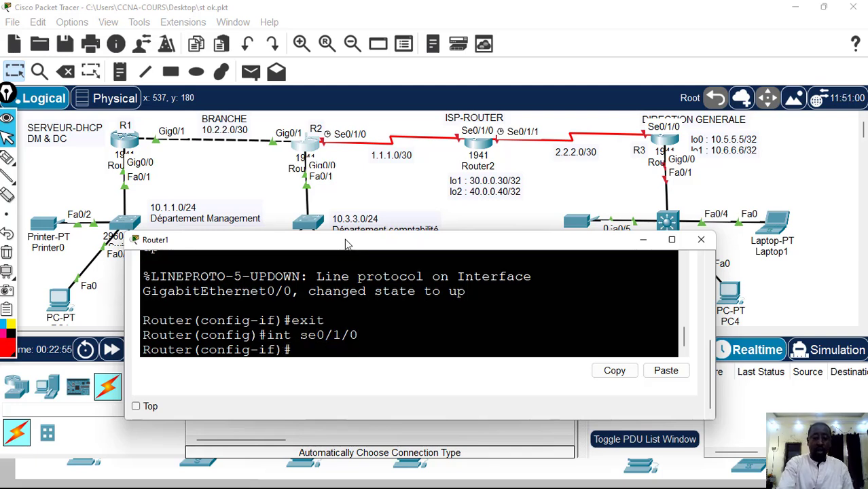
{"action": "type", "text": "ip ad"}
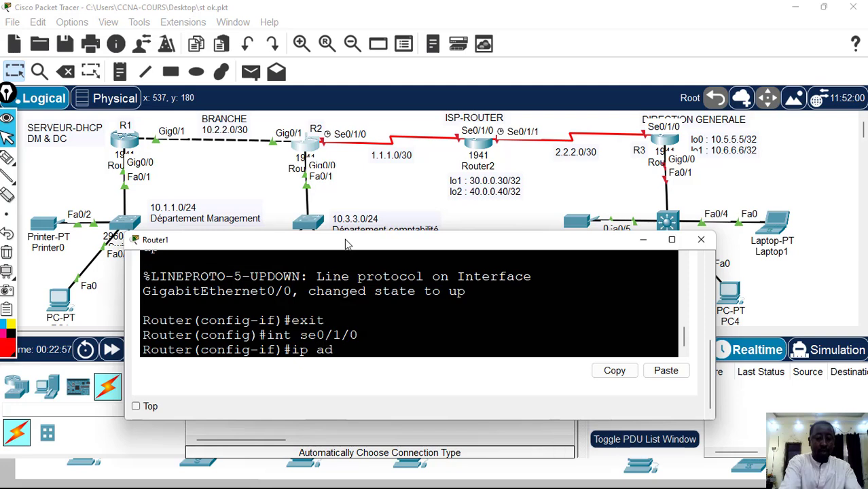
{"action": "type", "text": "d 1."}
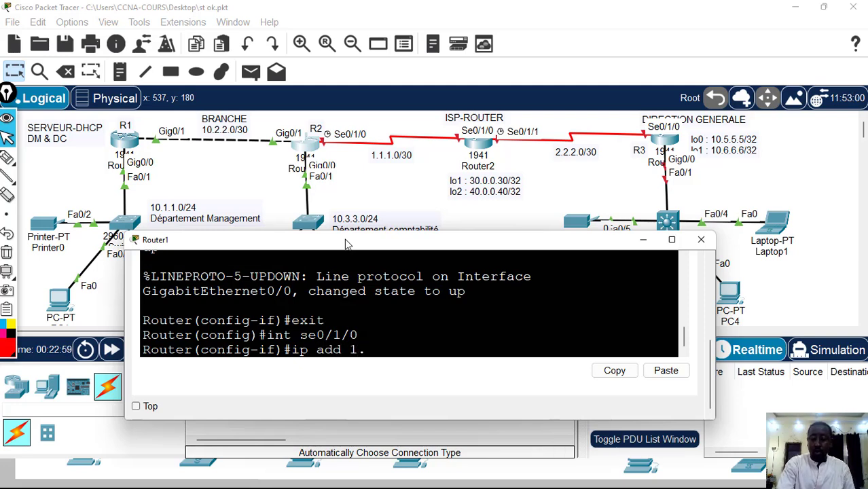
{"action": "type", "text": "1.1.2 255"}
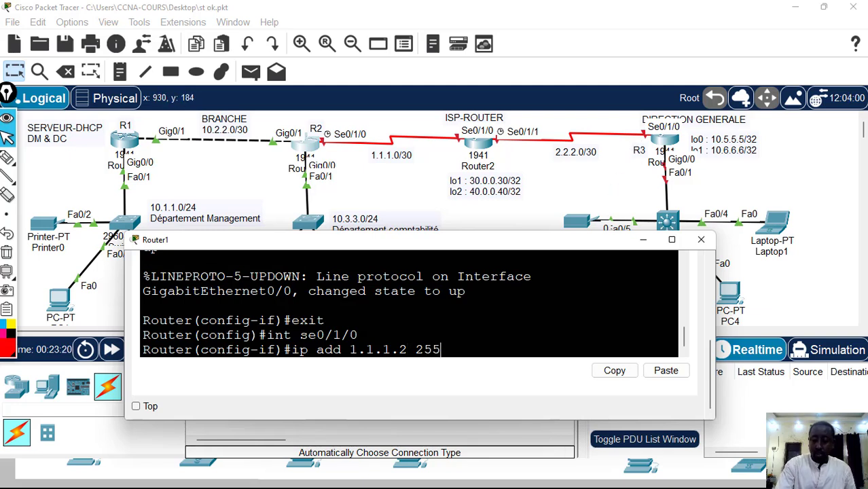
{"action": "type", "text": ".255.255.252"}
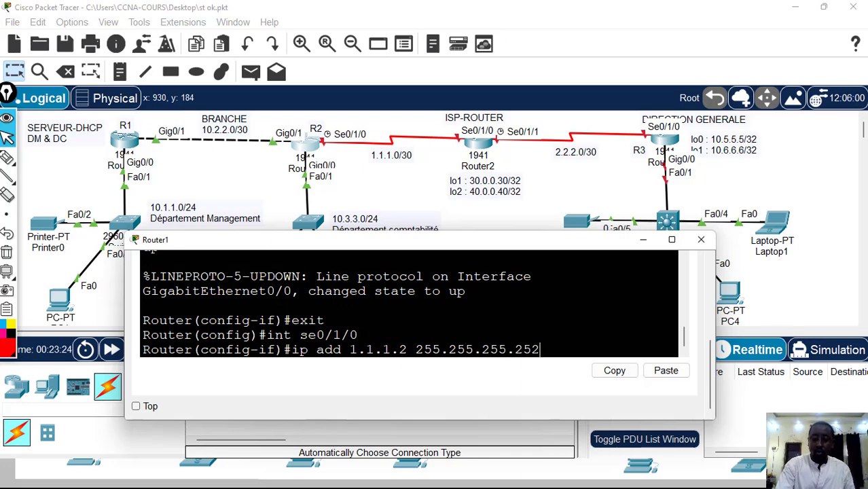
{"action": "key", "text": "Return"}
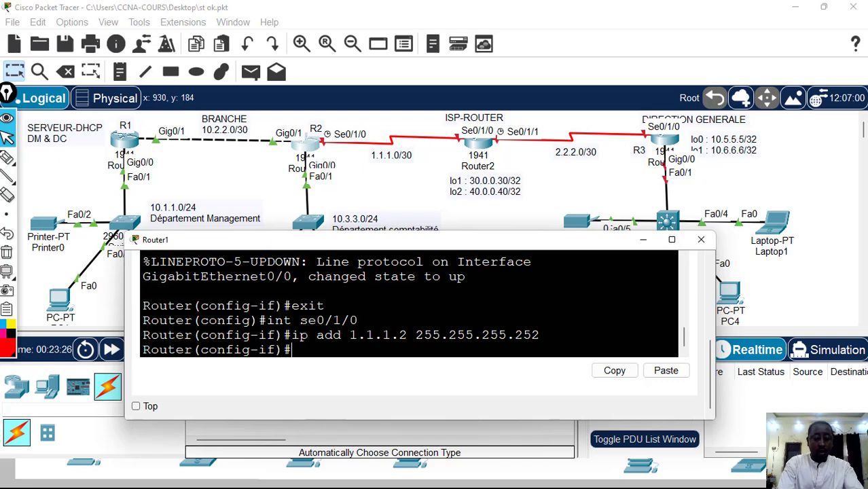
End Router1's configuration mode, save its configuration with wr and close its window
{"action": "type", "text": "end"}
{"action": "key", "text": "Return"}
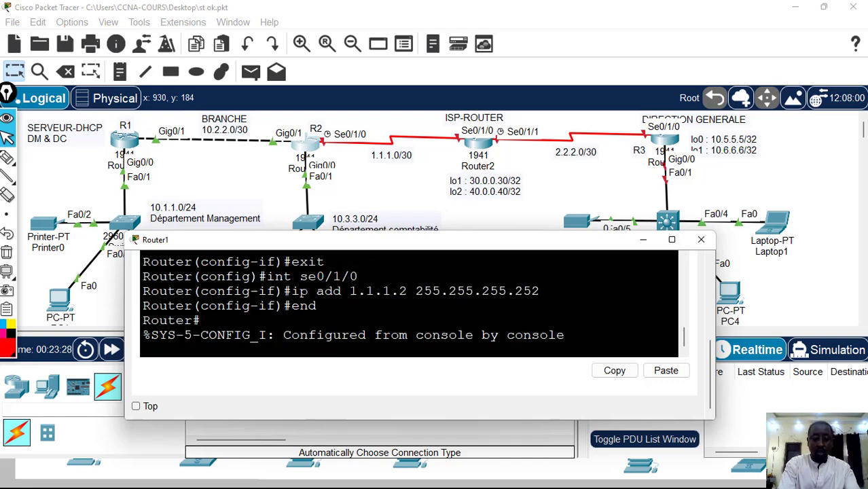
{"action": "key", "text": "Return"}
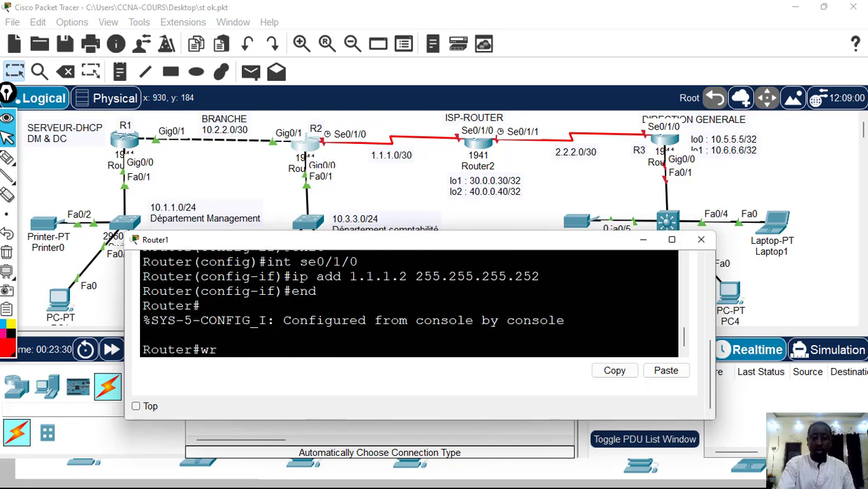
{"action": "type", "text": "wr"}
{"action": "key", "text": "Return"}
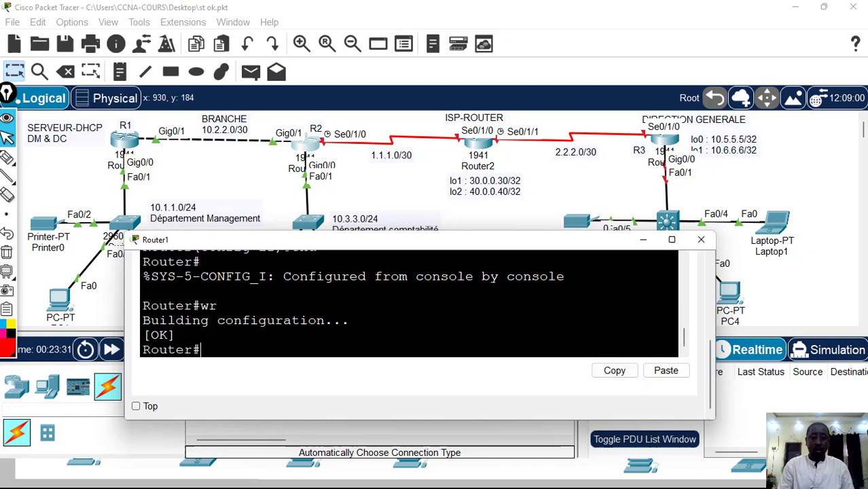
{"action": "left_click", "coordinate": [704, 243]}
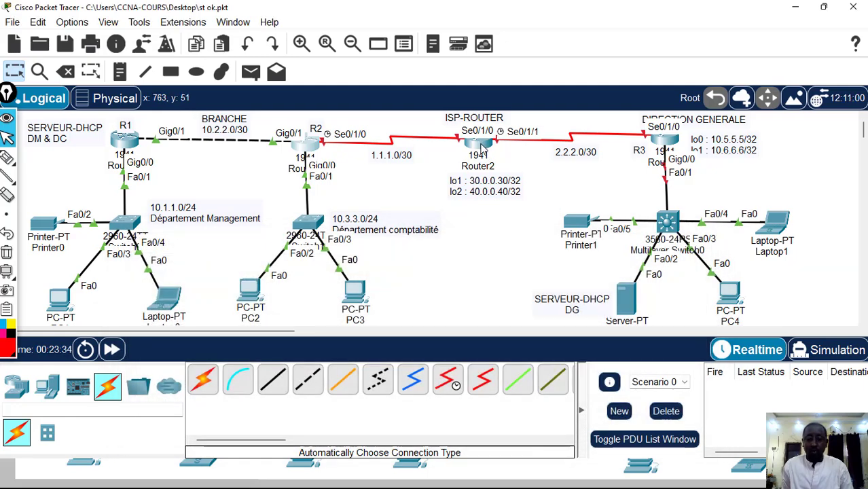
Open Router2's command line, widen its window and place it so the topology's routers stay visible, showing the latest console prompt
{"action": "left_click", "coordinate": [479, 145]}
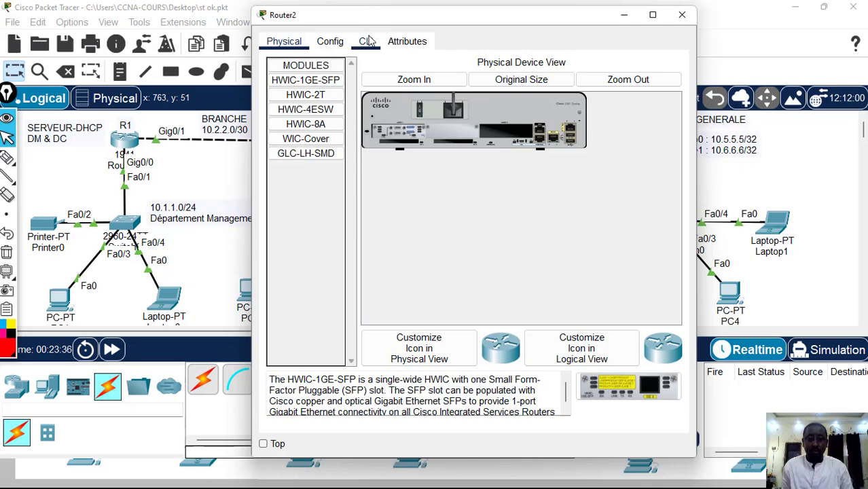
{"action": "left_click", "coordinate": [366, 42]}
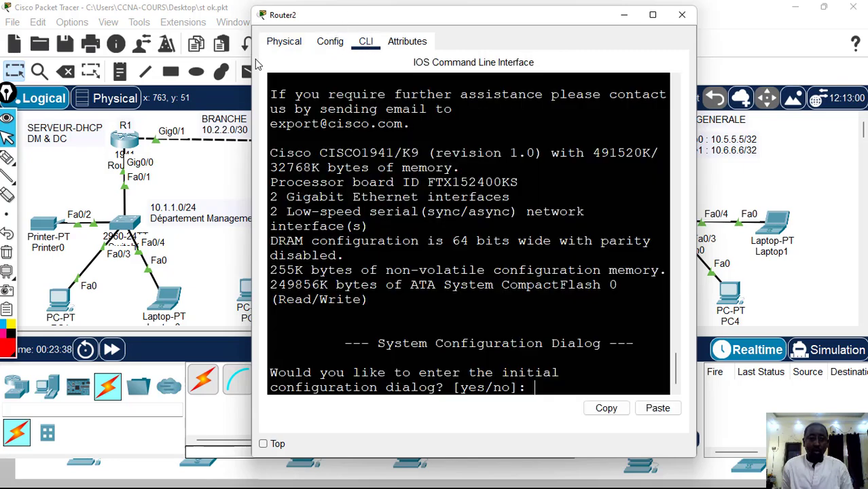
{"action": "left_click_drag", "start_coordinate": [252, 79], "coordinate": [137, 78]}
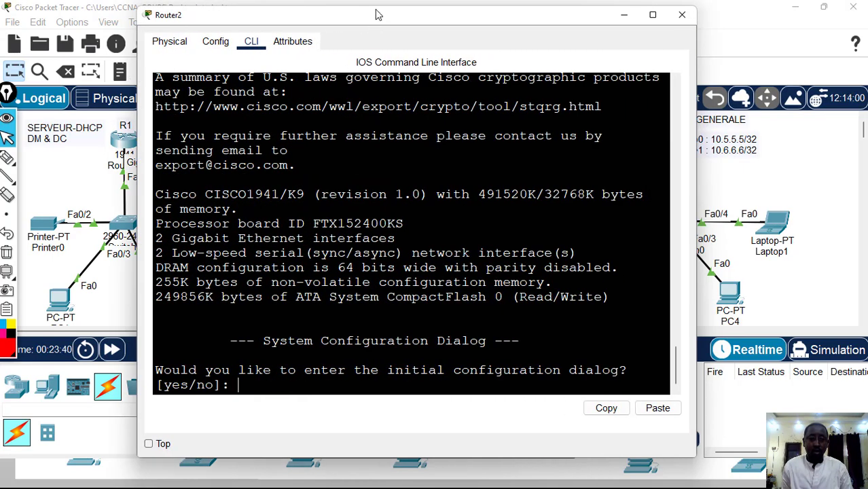
{"action": "left_click_drag", "start_coordinate": [379, 14], "coordinate": [385, 250]}
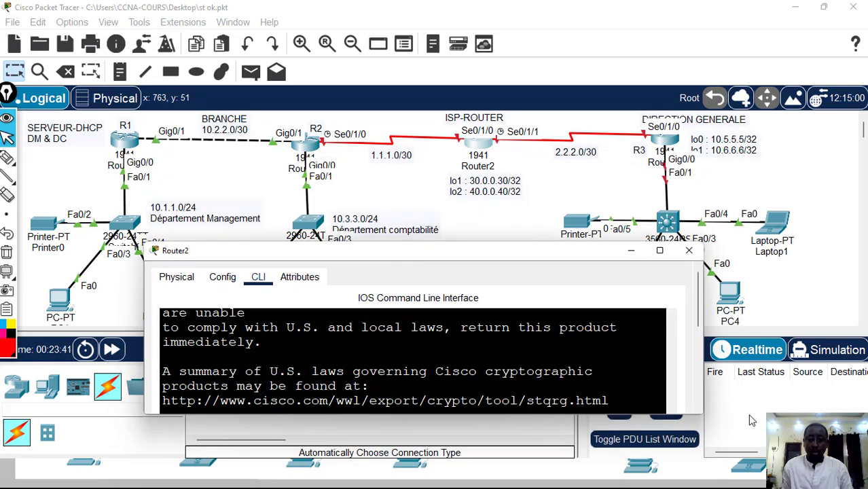
{"action": "left_click_drag", "start_coordinate": [698, 316], "coordinate": [698, 399]}
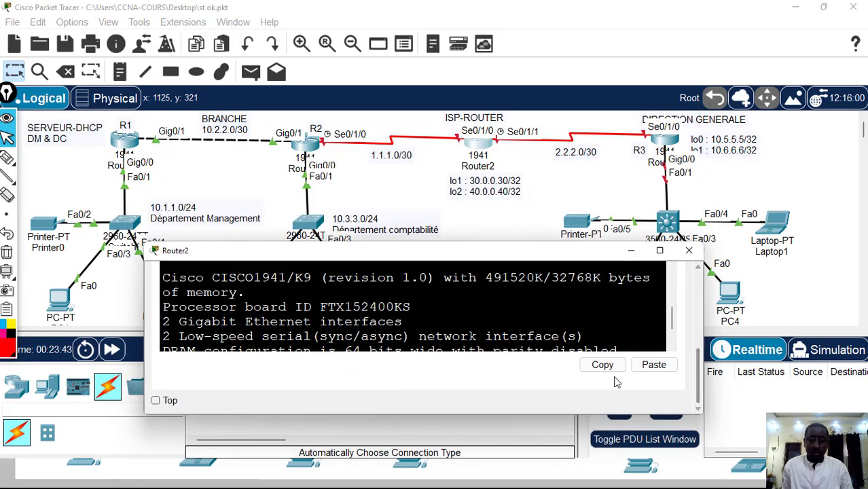
{"action": "left_click_drag", "start_coordinate": [672, 311], "coordinate": [670, 338]}
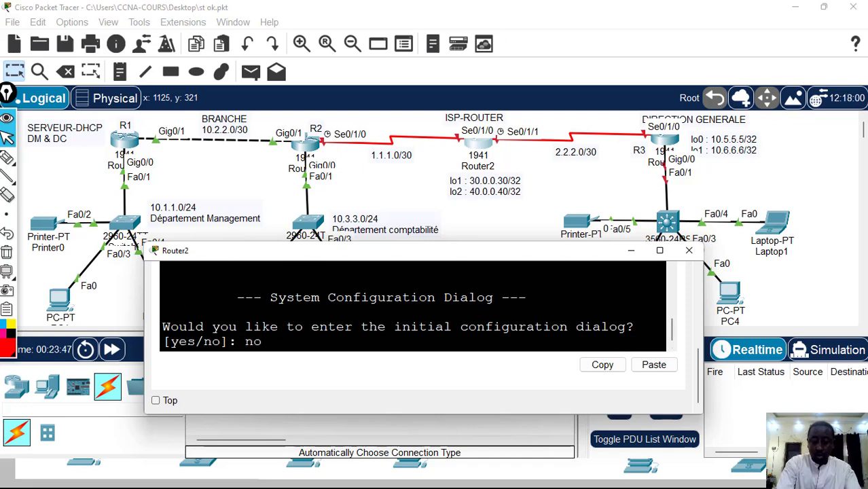
Answer no to Router2's initial configuration dialog and enter global configuration mode with en and conf t
{"action": "key", "text": "Return"}
{"action": "key", "text": "Return"}
{"action": "type", "text": "en"}
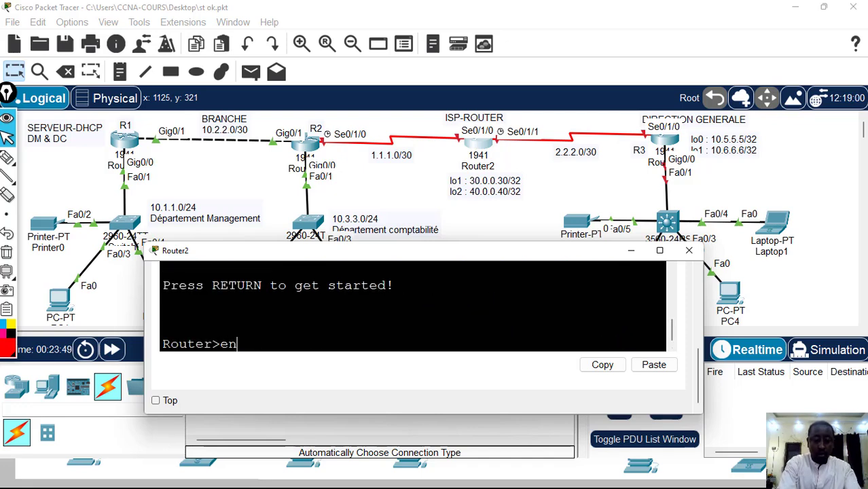
{"action": "key", "text": "Return"}
{"action": "type", "text": "conf t"}
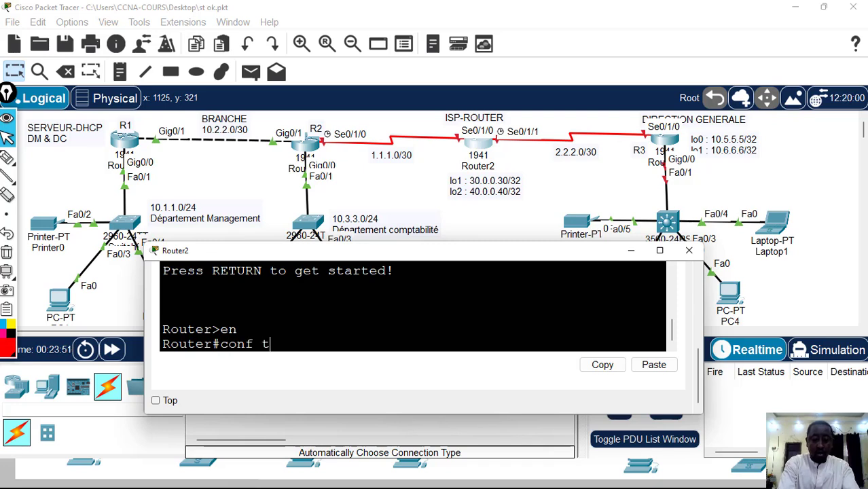
{"action": "key", "text": "Return"}
Assign IP address 1.1.1.1 with mask 255.255.255.252 to Router2's s0/1/0 interface
{"action": "type", "text": "int"}
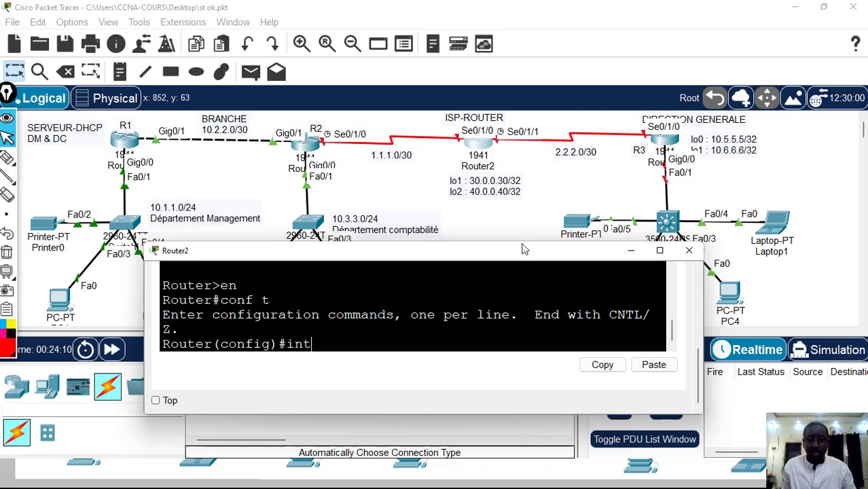
{"action": "type", "text": "0"}
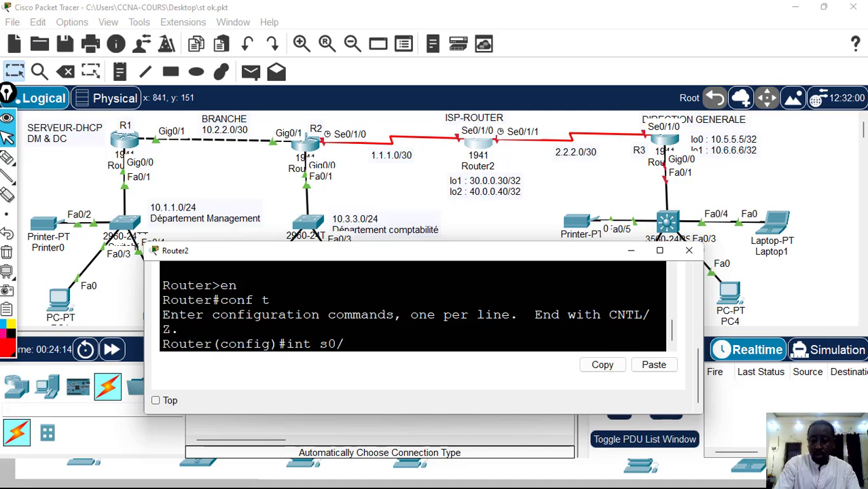
{"action": "type", "text": "/1/0"}
{"action": "key", "text": "Return"}
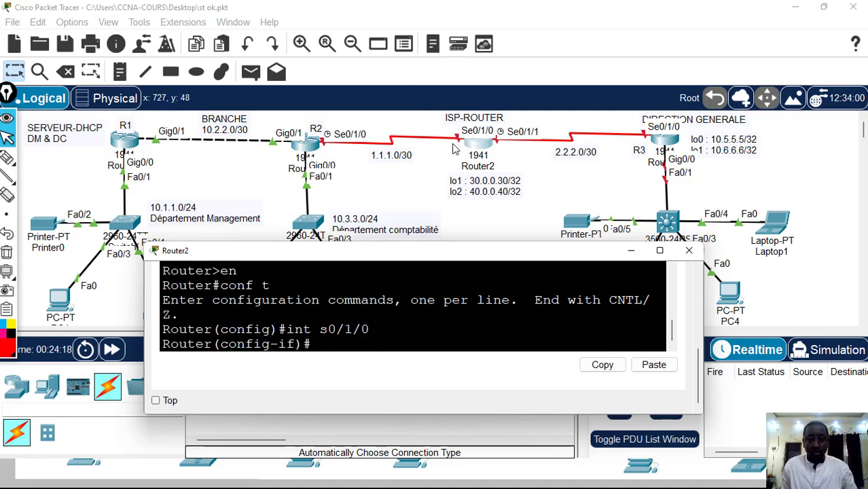
{"action": "type", "text": "ip a"}
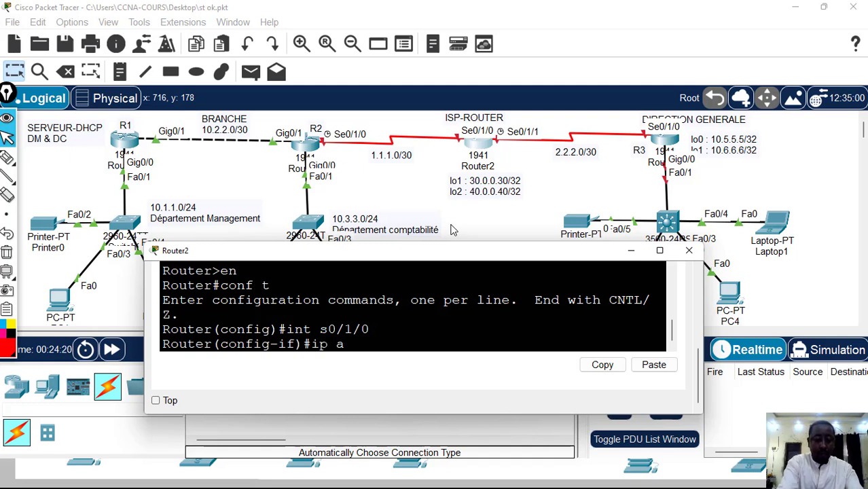
{"action": "type", "text": "dd 1"}
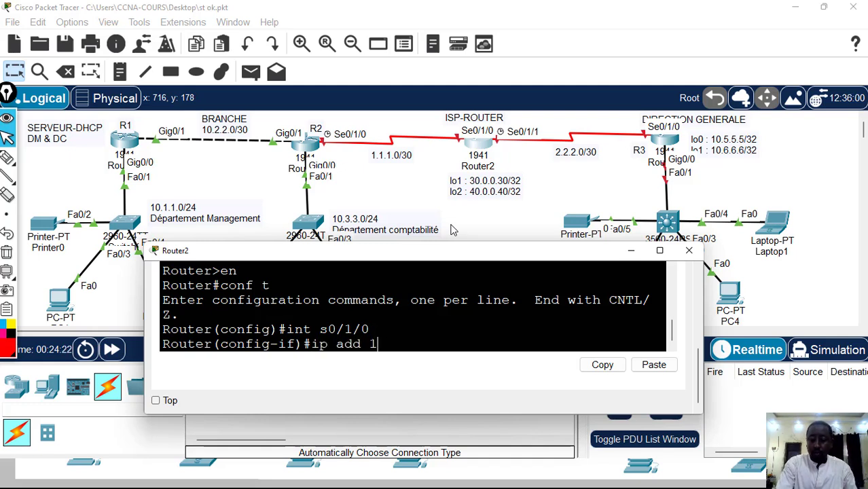
{"action": "type", "text": ".1.1.1"}
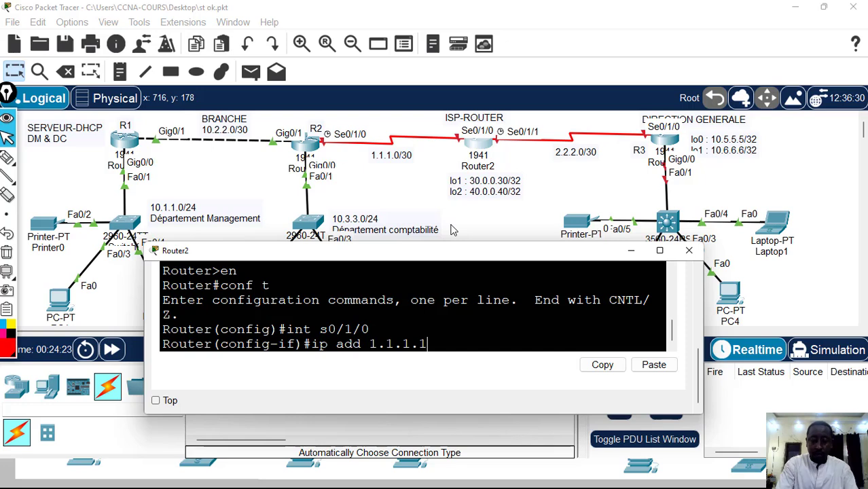
{"action": "type", "text": " 255."}
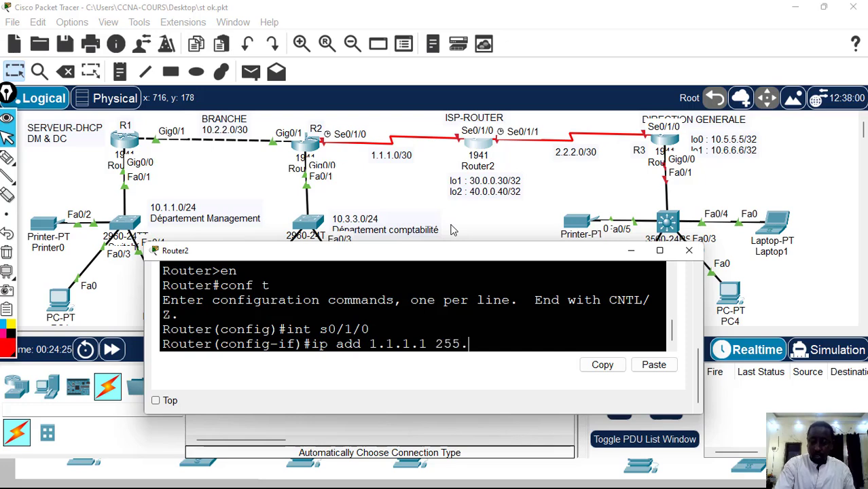
{"action": "type", "text": "255.255"}
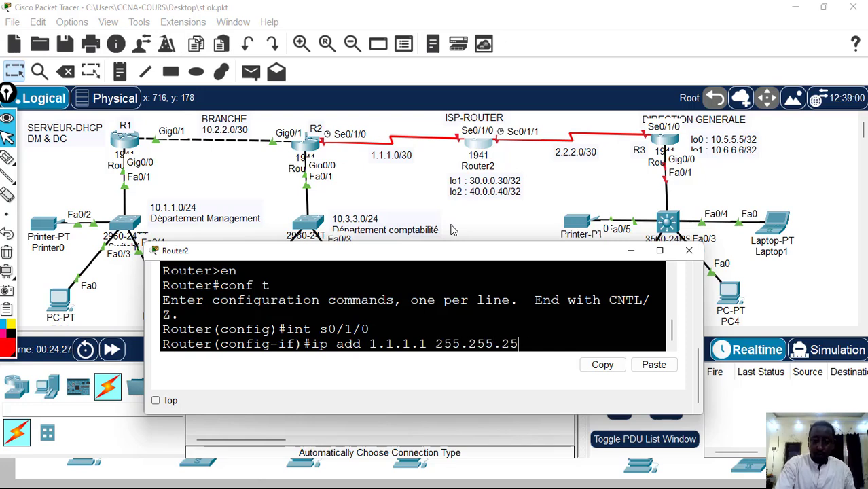
{"action": "type", "text": ".2"}
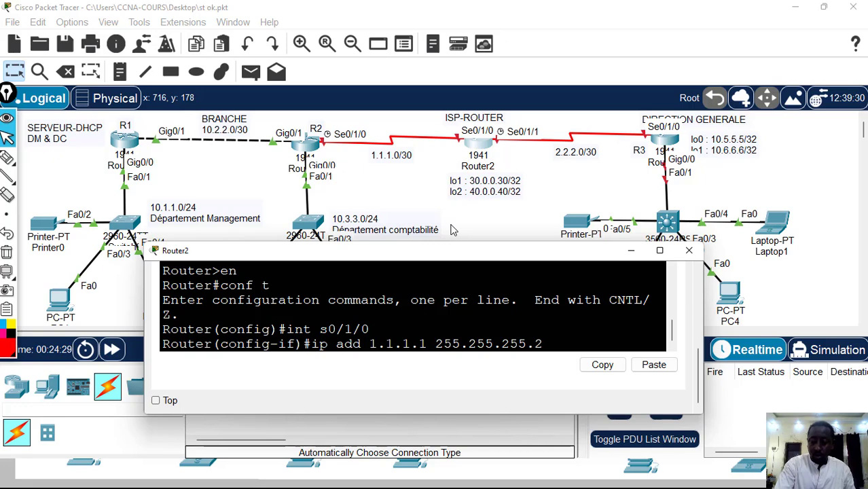
{"action": "type", "text": "52"}
{"action": "key", "text": "Return"}
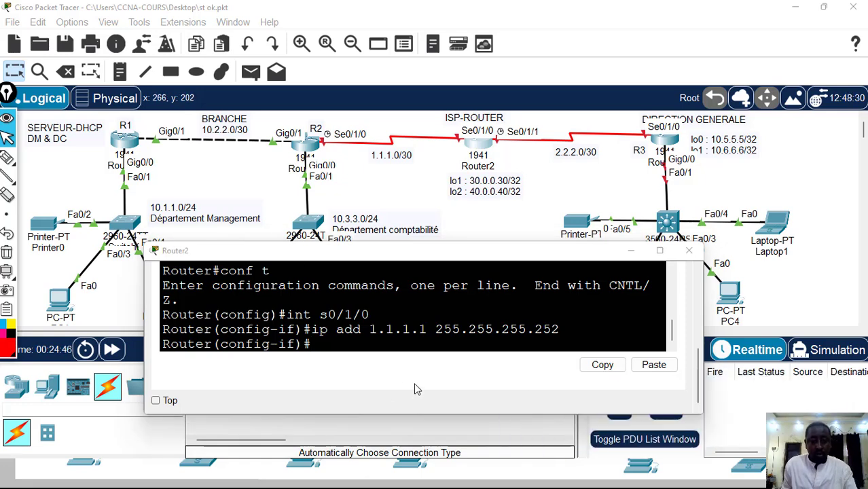
Enable Router2's s0/1/0 interface with no sh
{"action": "left_click", "coordinate": [365, 351]}
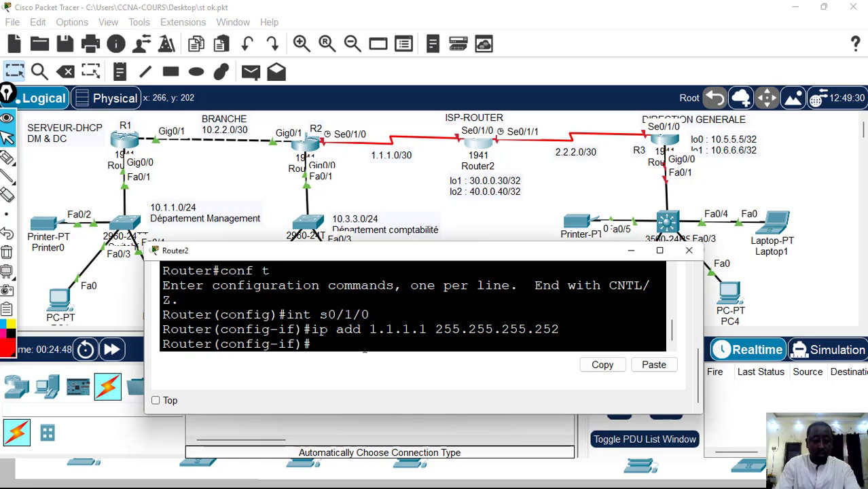
{"action": "type", "text": "no s"}
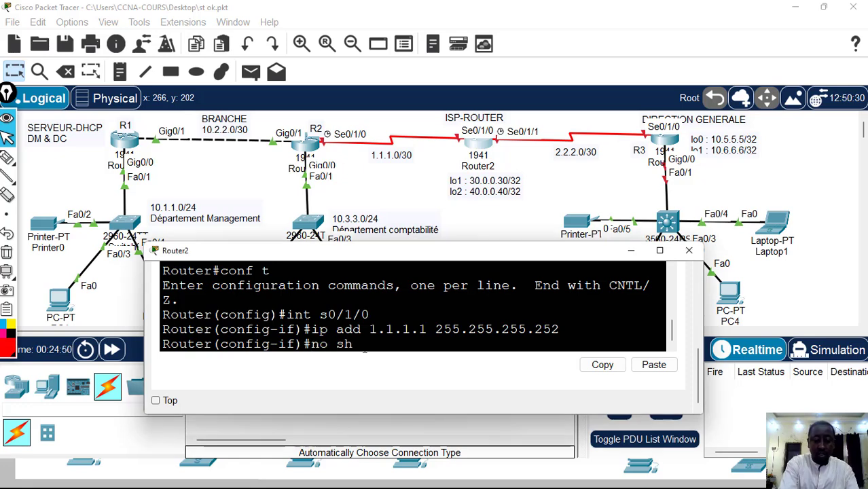
{"action": "type", "text": "h"}
{"action": "key", "text": "Return"}
{"action": "key", "text": "Return"}
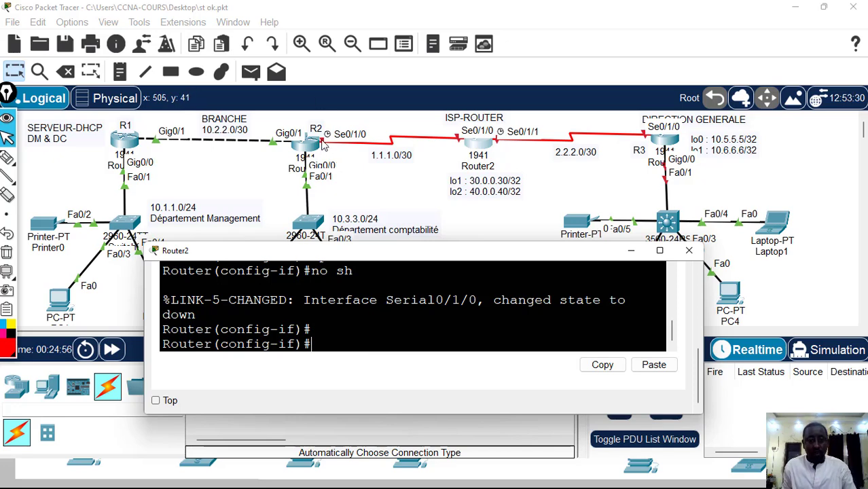
Open Router1's command line, widen its window and place it below the topology's routers, showing the latest console prompt
{"action": "left_click", "coordinate": [309, 144]}
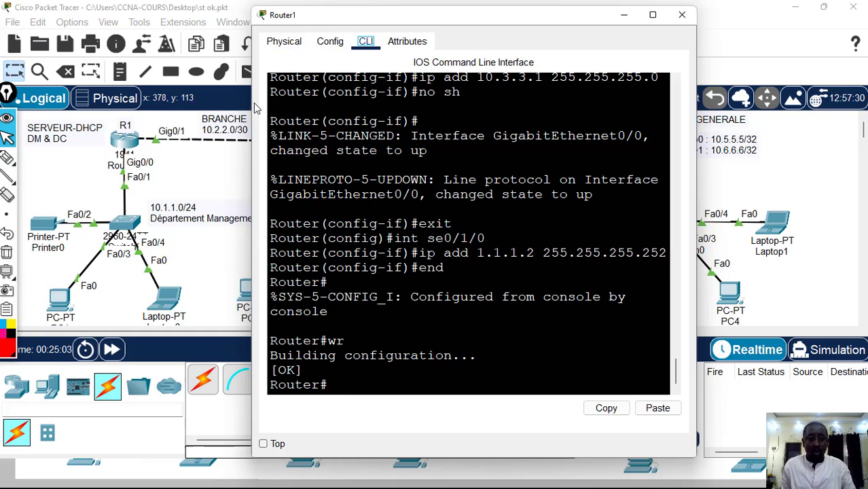
{"action": "left_click_drag", "start_coordinate": [251, 102], "coordinate": [74, 102]}
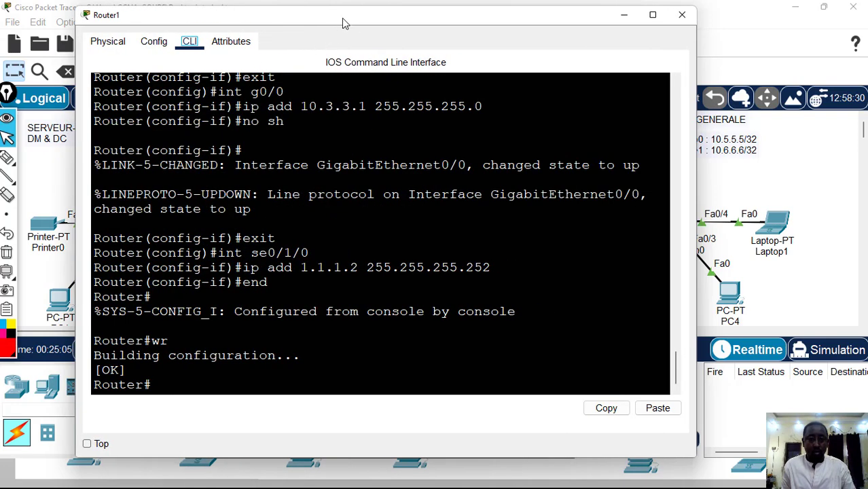
{"action": "left_click_drag", "start_coordinate": [344, 15], "coordinate": [344, 232]}
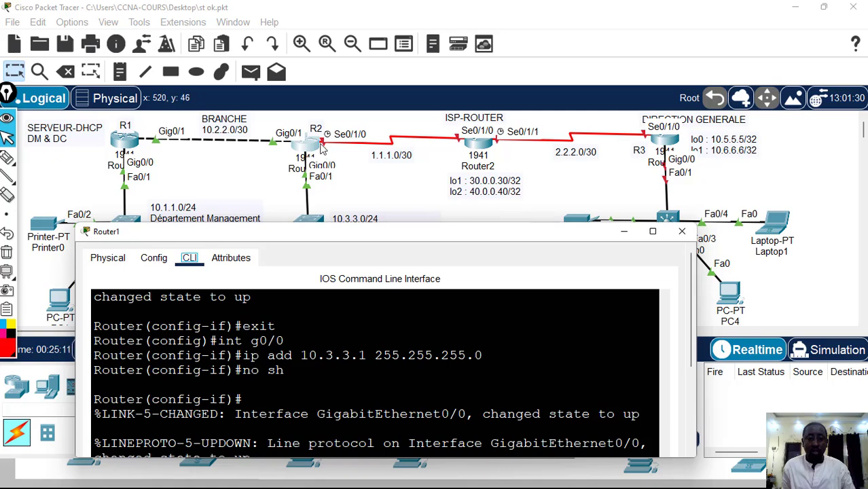
{"action": "left_click_drag", "start_coordinate": [366, 241], "coordinate": [389, 205]}
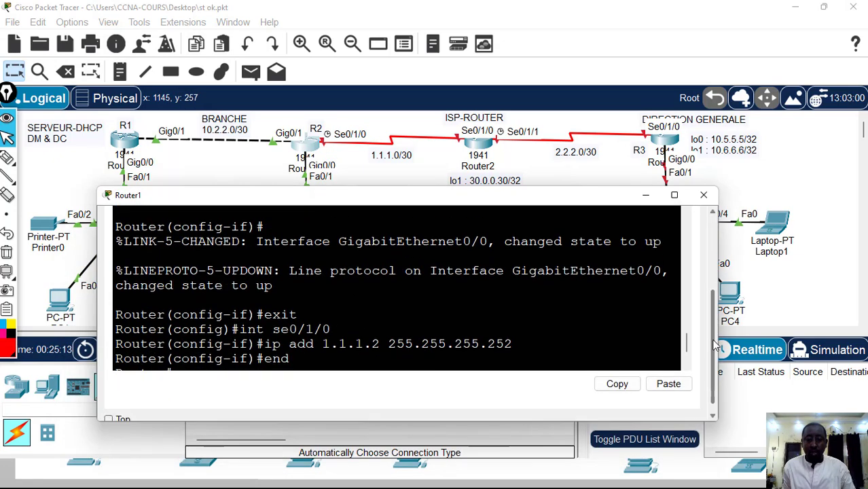
{"action": "scroll", "coordinate": [401, 312], "scroll_direction": "down", "scroll_amount": 1}
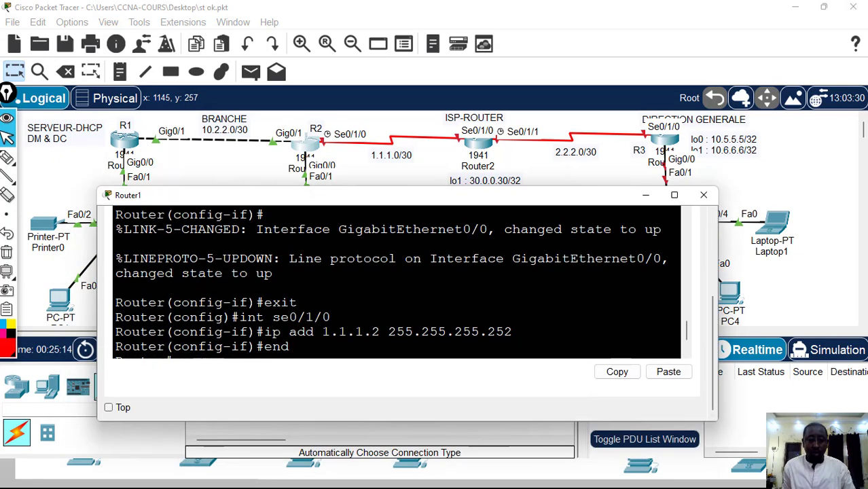
{"action": "type", "text": "wr"}
{"action": "key", "text": "Return"}
{"action": "key", "text": "Return"}
{"action": "key", "text": "Return"}
{"action": "key", "text": "Return"}
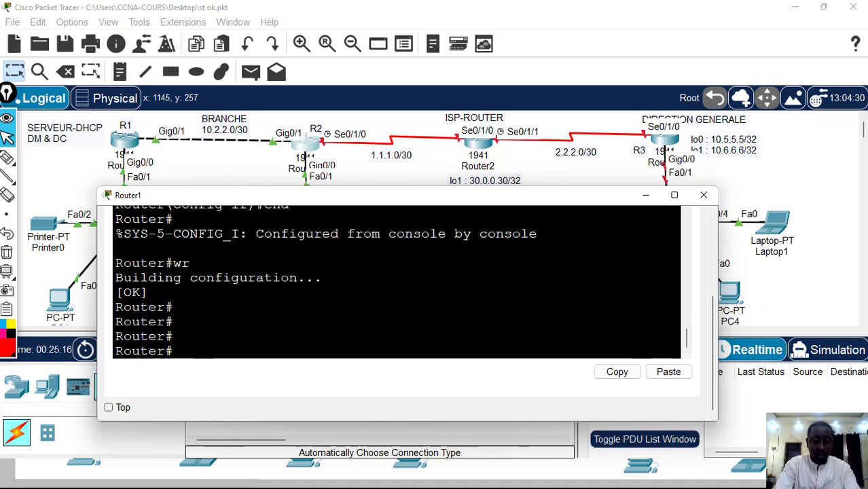
Enter global configuration mode on Router1 with conf t and enable its s0/1/0 interface with no sh
{"action": "type", "text": "conf t"}
{"action": "key", "text": "Return"}
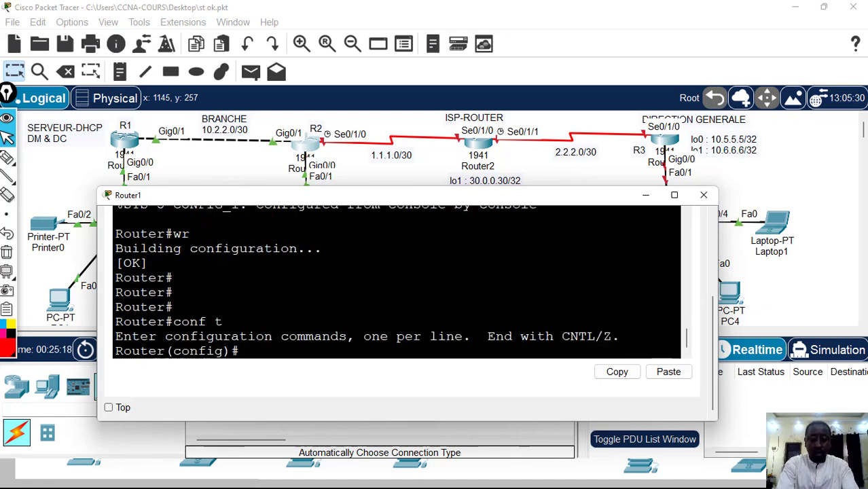
{"action": "type", "text": "int s"}
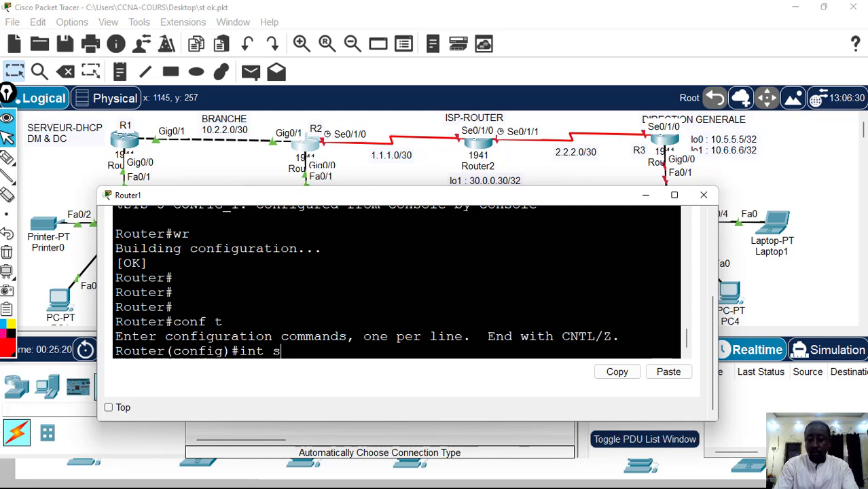
{"action": "type", "text": "0/1/"}
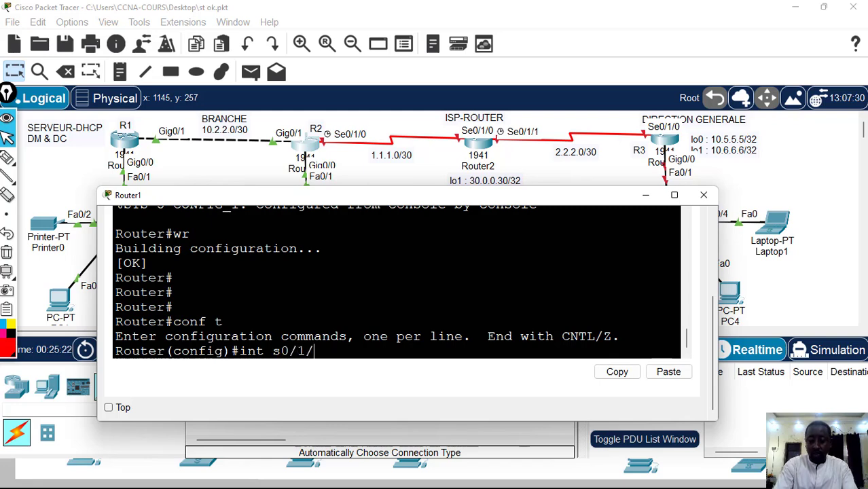
{"action": "type", "text": "0"}
{"action": "key", "text": "Return"}
{"action": "type", "text": "no "}
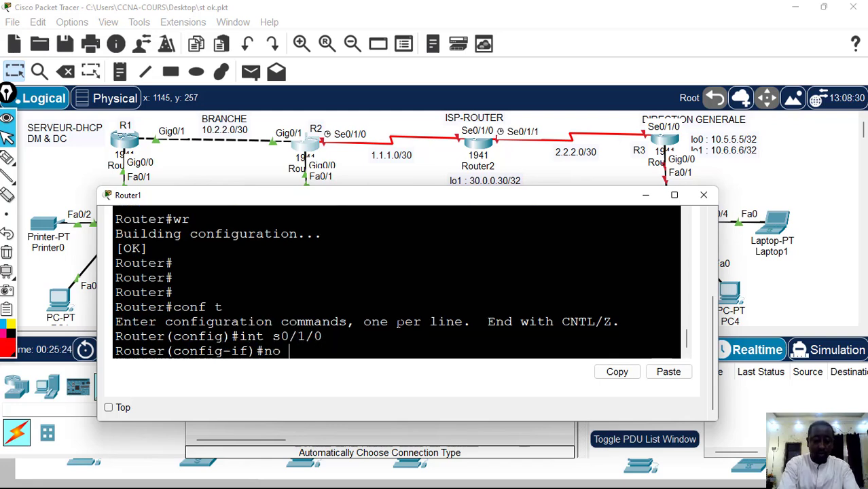
{"action": "type", "text": "sh"}
{"action": "key", "text": "Return"}
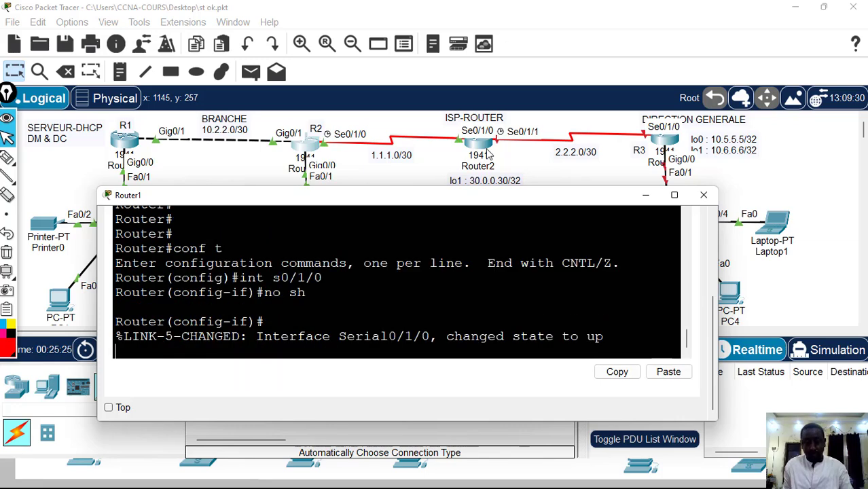
{"action": "key", "text": "Return"}
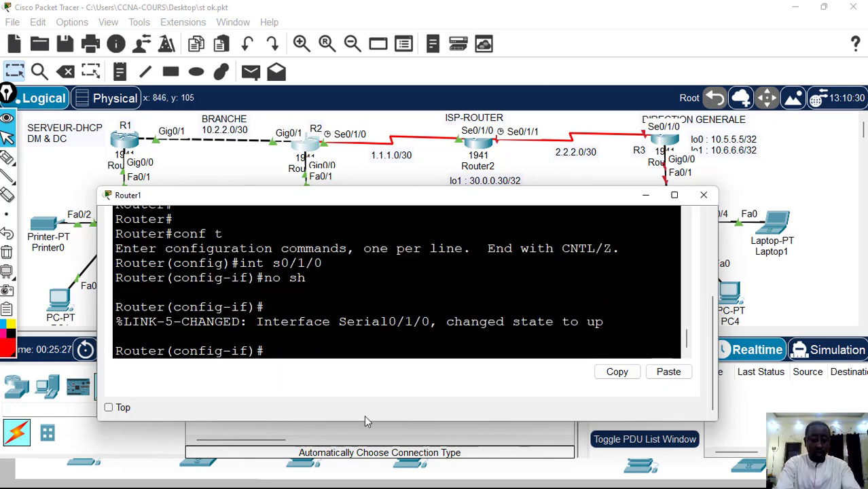
End Router1's configuration mode, save its configuration with wr and close its window
{"action": "type", "text": "end"}
{"action": "key", "text": "Return"}
{"action": "type", "text": "wr"}
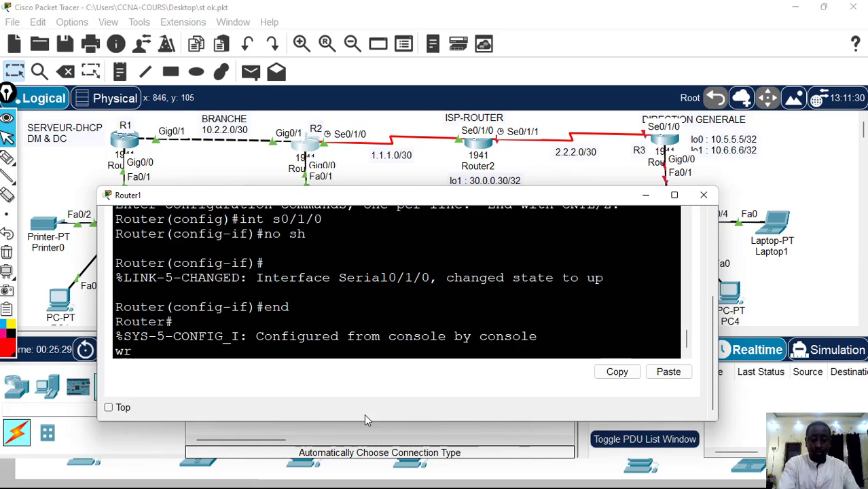
{"action": "key", "text": "Return"}
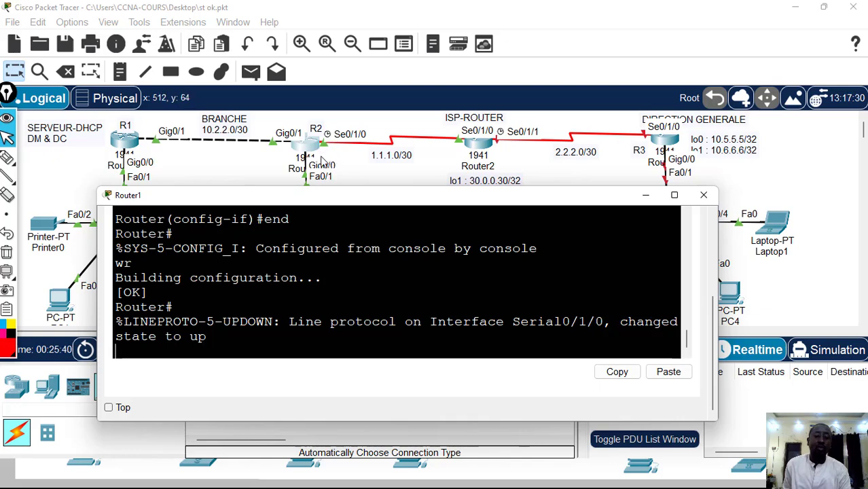
{"action": "left_click", "coordinate": [703, 195]}
Return to Router2's command line and leave the s0/1/0 interface configuration with exit
{"action": "left_click", "coordinate": [478, 151]}
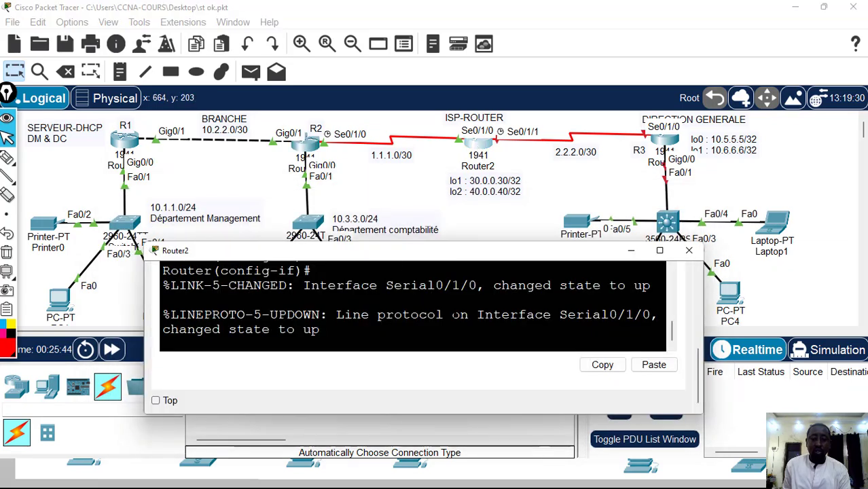
{"action": "left_click_drag", "start_coordinate": [672, 333], "coordinate": [676, 354]}
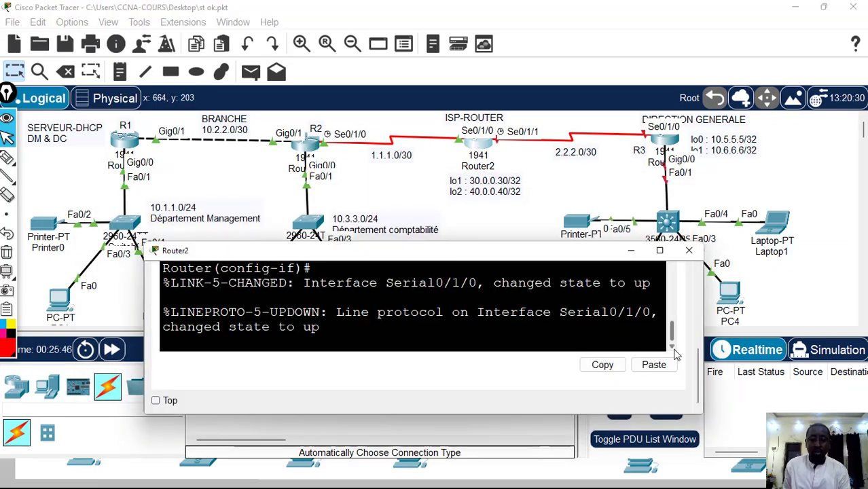
{"action": "key", "text": "Return"}
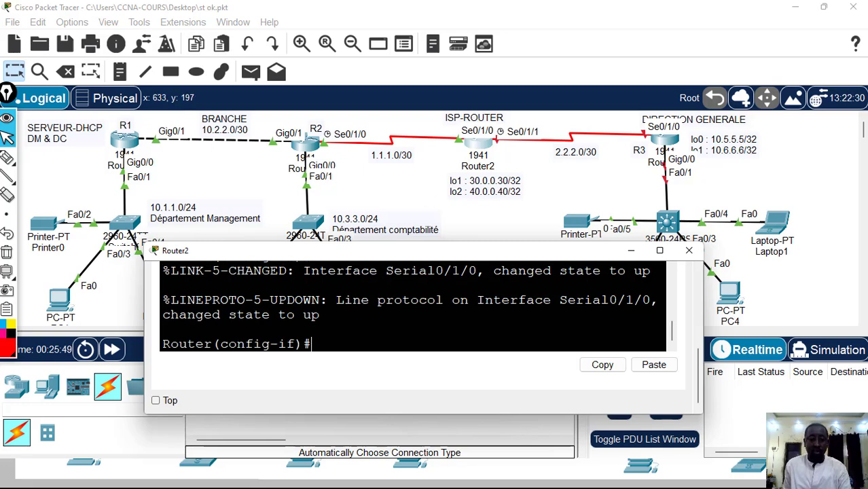
{"action": "type", "text": "exit"}
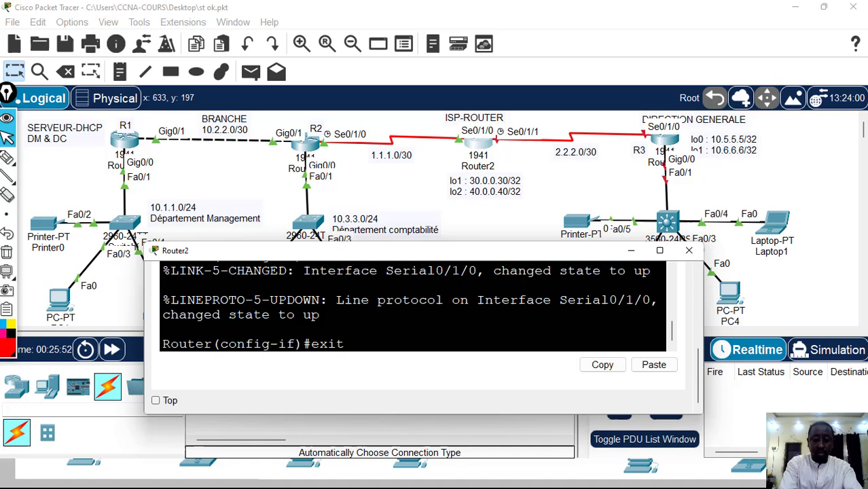
{"action": "key", "text": "Return"}
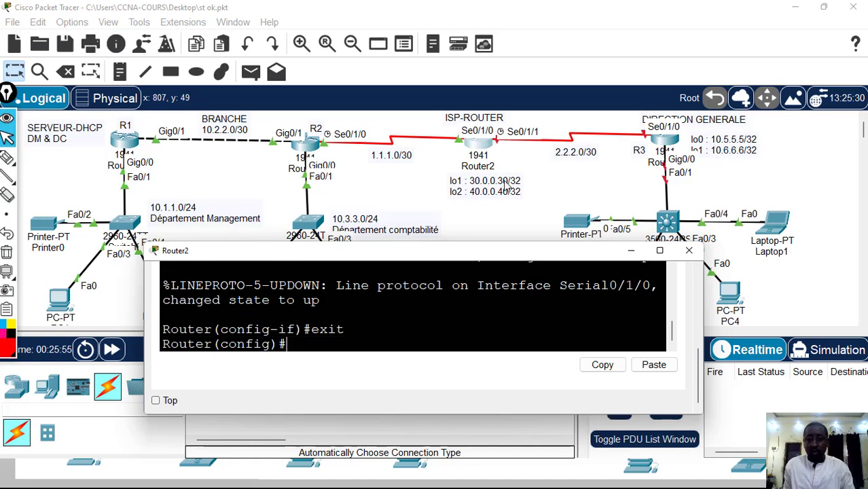
Assign IP address 2.2.2.1 with mask 255.255.255.252 to Router2's s0/1/1 interface
{"action": "type", "text": "int"}
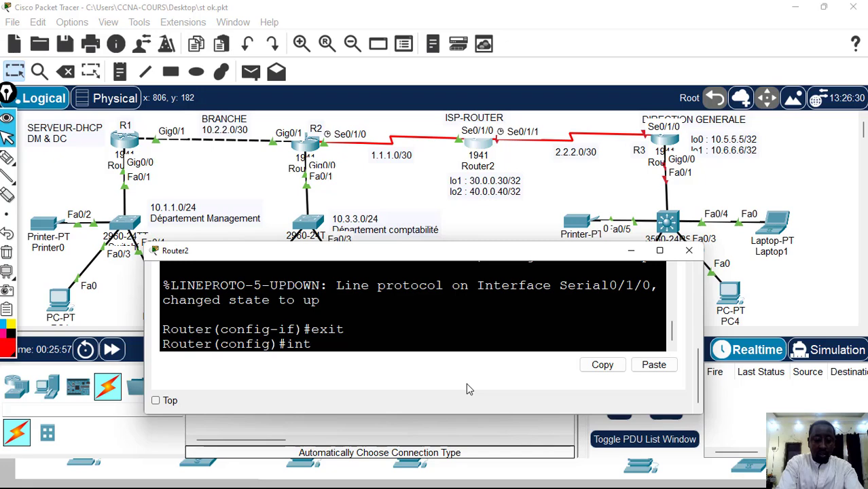
{"action": "type", "text": " s0/"}
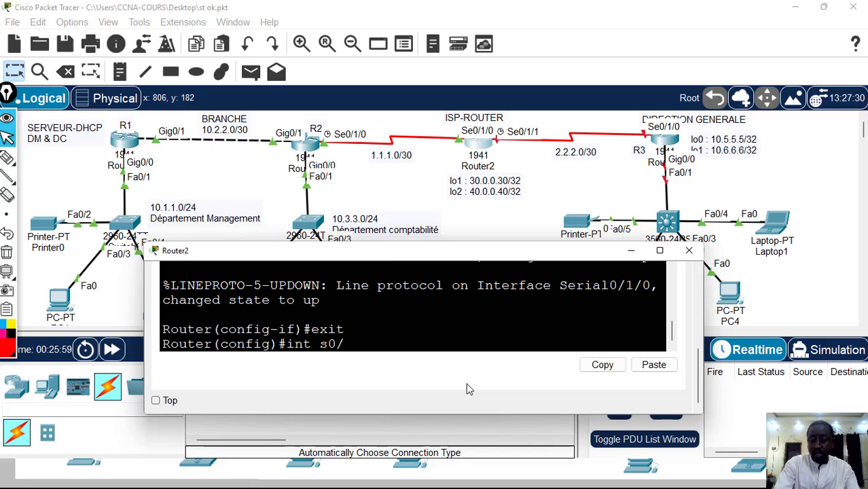
{"action": "type", "text": "1/1"}
{"action": "key", "text": "Return"}
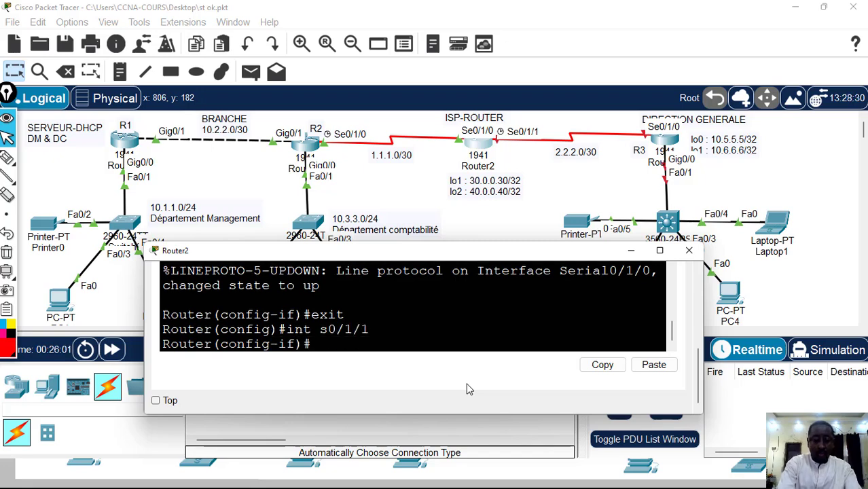
{"action": "type", "text": "ip add"}
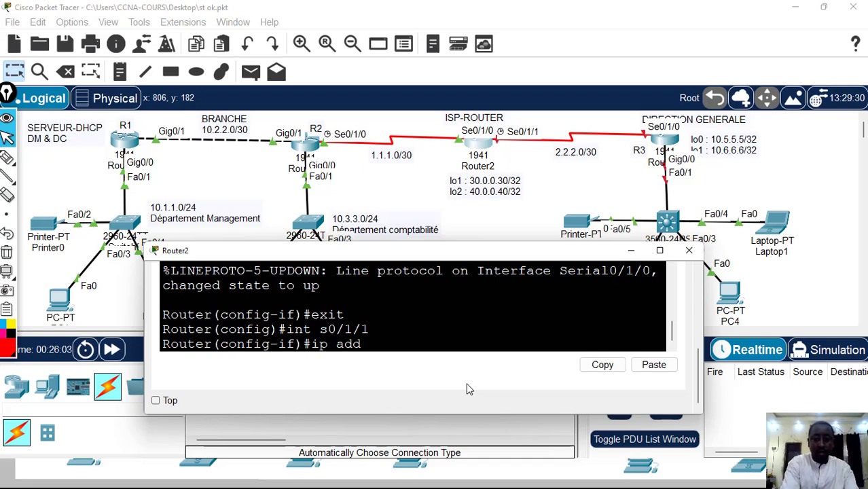
{"action": "type", "text": " 2"}
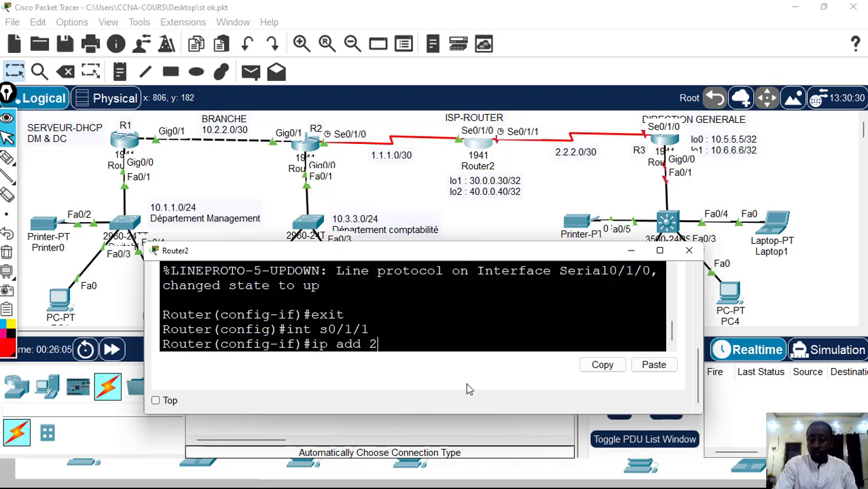
{"action": "type", "text": ".2.2."}
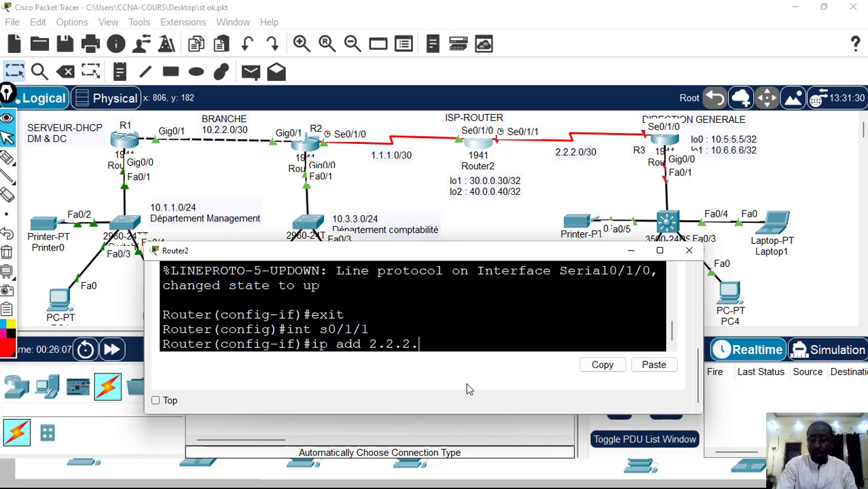
{"action": "type", "text": "1 255"}
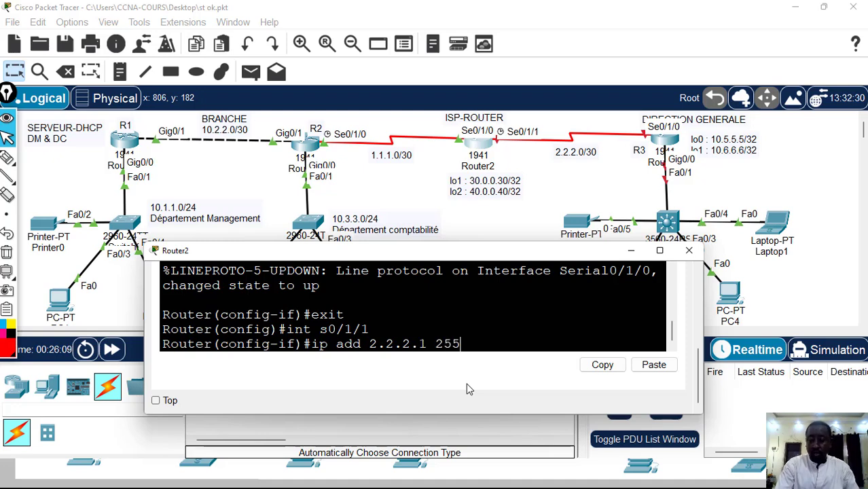
{"action": "type", "text": ".255.25"}
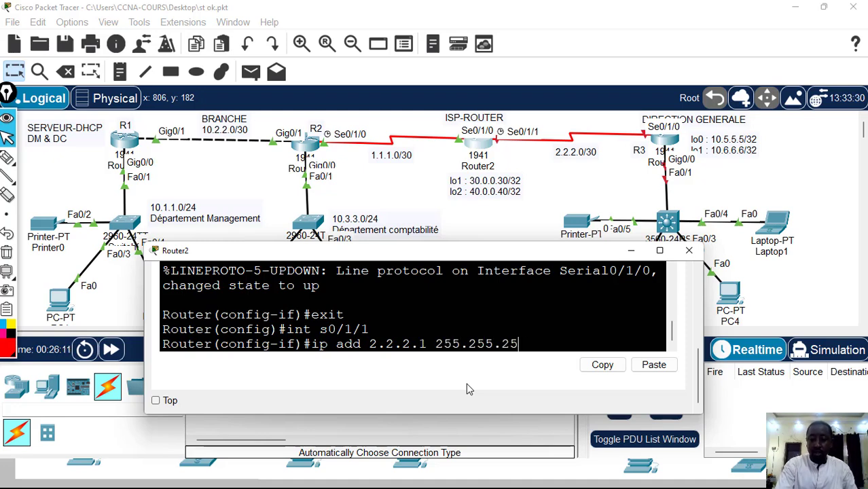
{"action": "type", "text": "5.252"}
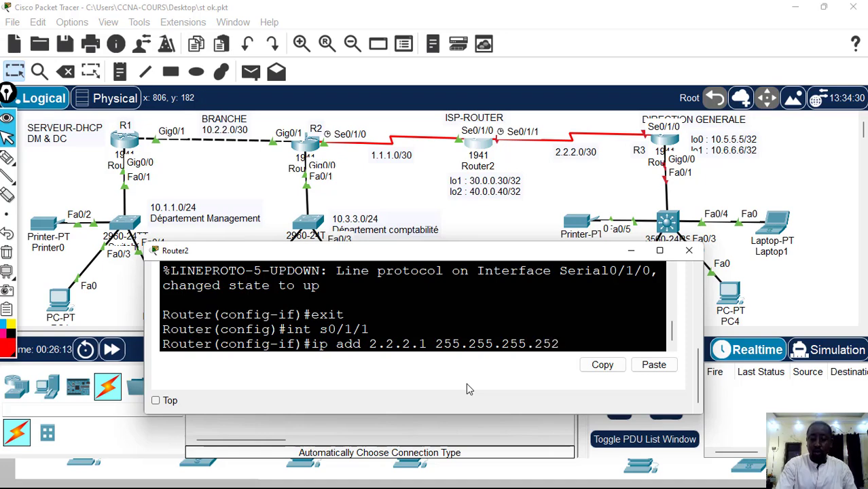
{"action": "key", "text": "Return"}
Enable Router2's s0/1/1 interface with no sh and exit to global configuration mode
{"action": "type", "text": "no"}
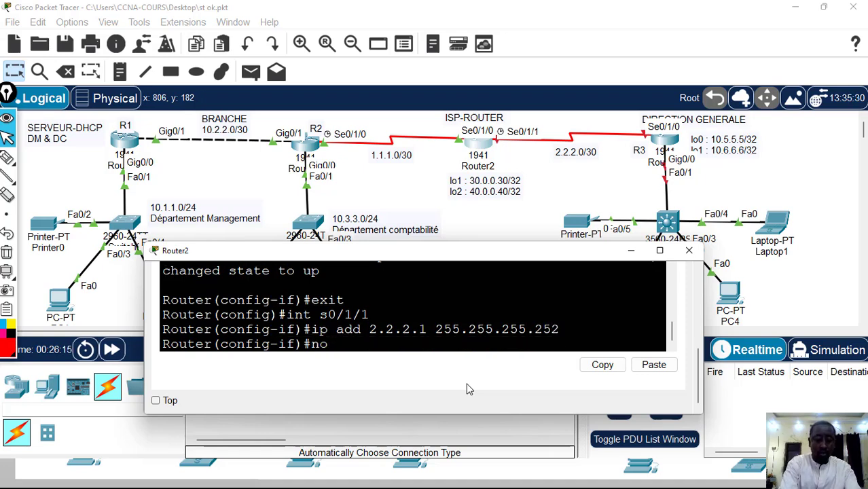
{"action": "type", "text": " sh"}
{"action": "key", "text": "Return"}
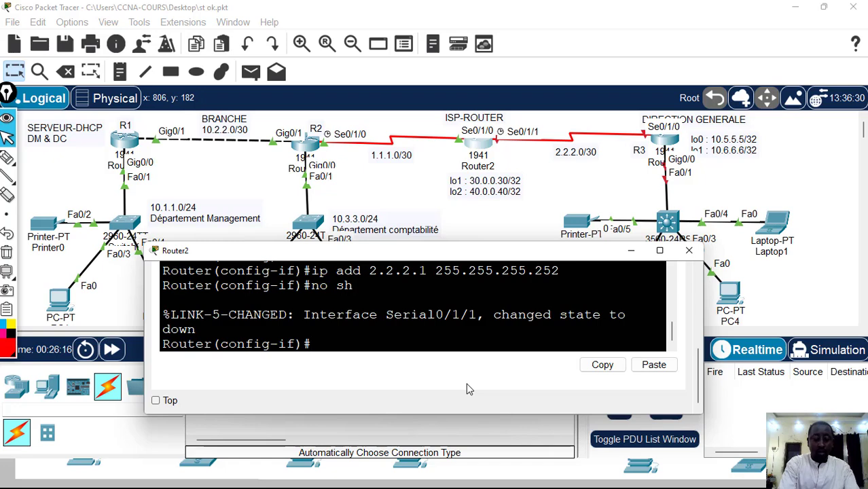
{"action": "type", "text": "exit"}
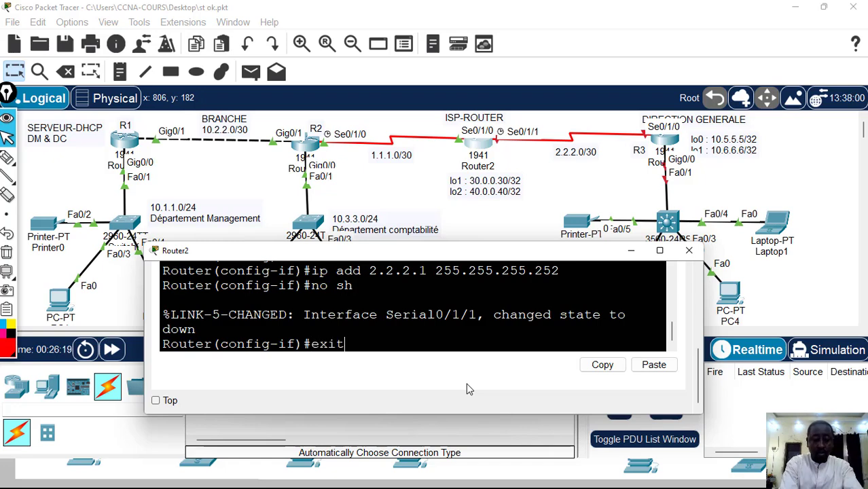
{"action": "key", "text": "Return"}
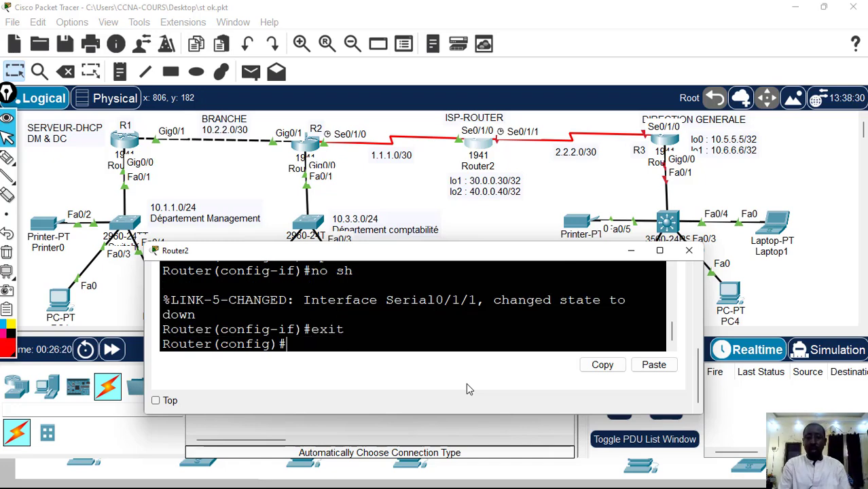
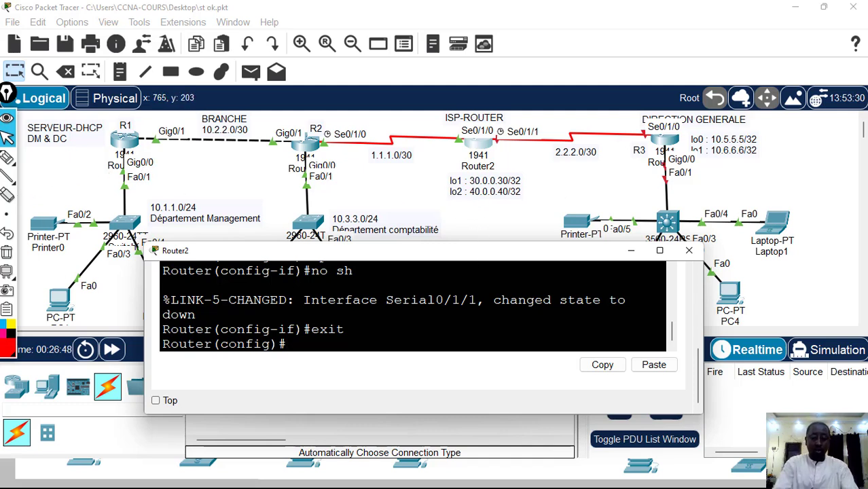
Create loopback interface 1 on Router2 with int lo 1, checking the interface keyword with the ? help
{"action": "type", "text": "int"}
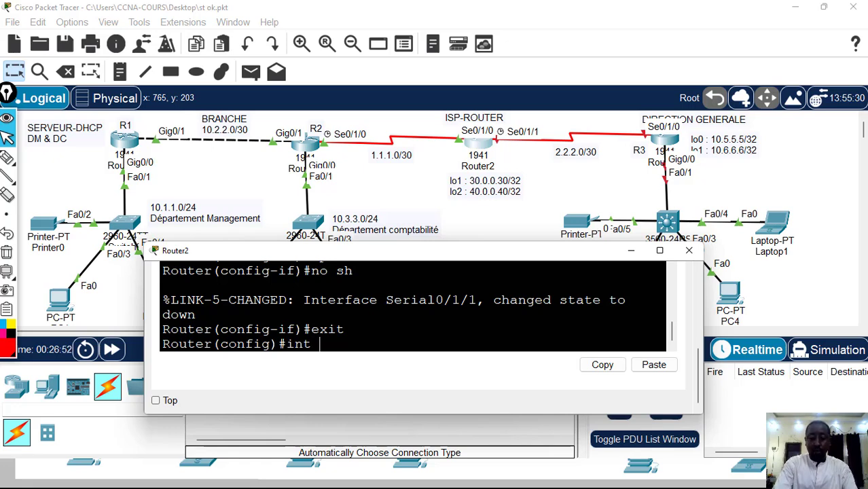
{"action": "type", "text": " loo"}
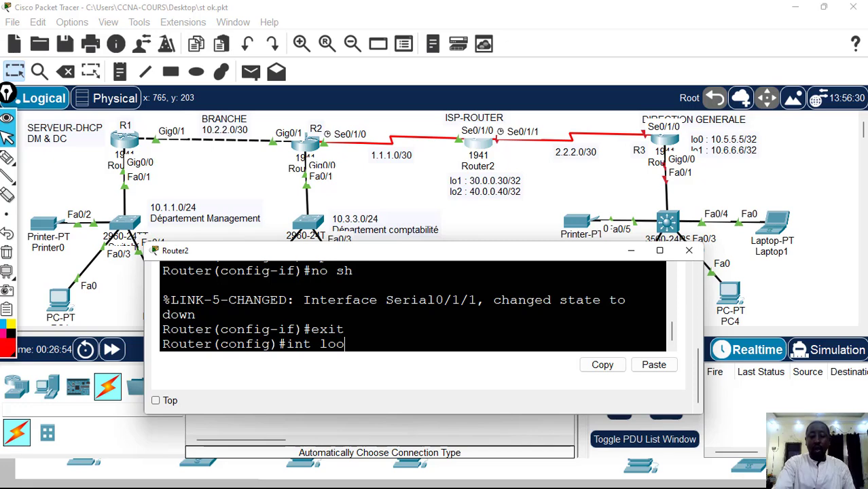
{"action": "key", "text": "BackSpace"}
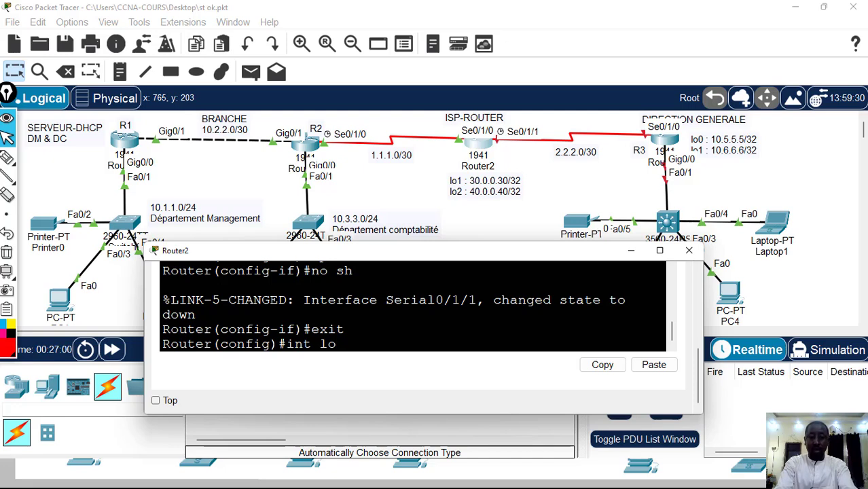
{"action": "type", "text": "?"}
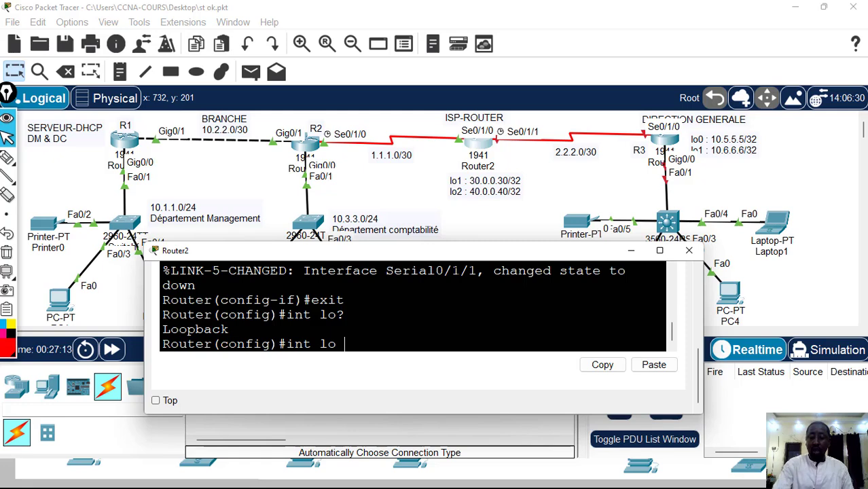
{"action": "type", "text": "1"}
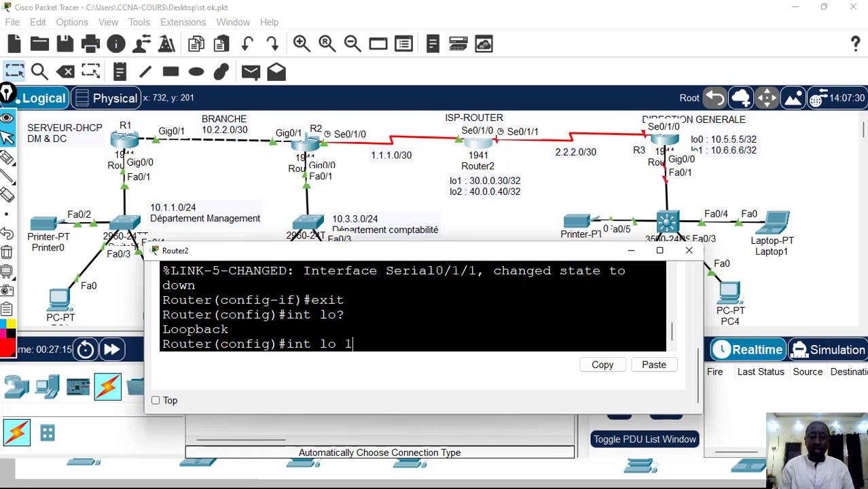
{"action": "key", "text": "Return"}
{"action": "key", "text": "Return"}
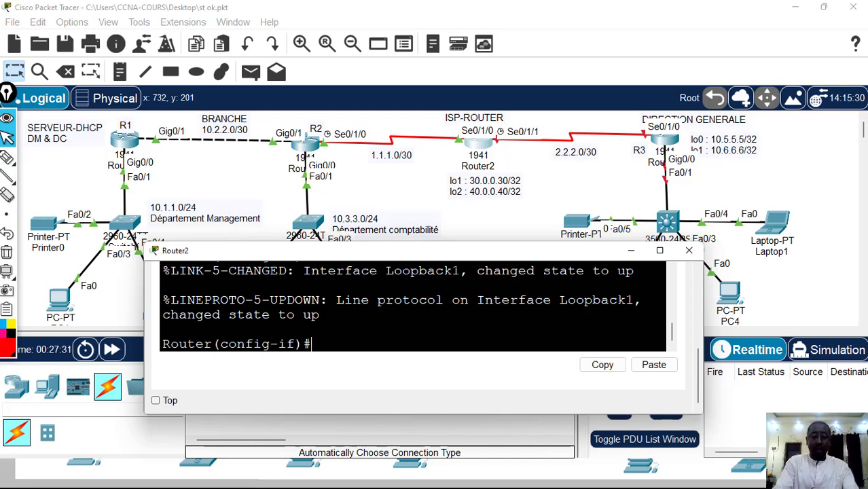
Assign IP address 30.0.0.30 with mask 255.255.255.255 to Router2's loopback 1 and exit to global configuration mode
{"action": "type", "text": "ip add "}
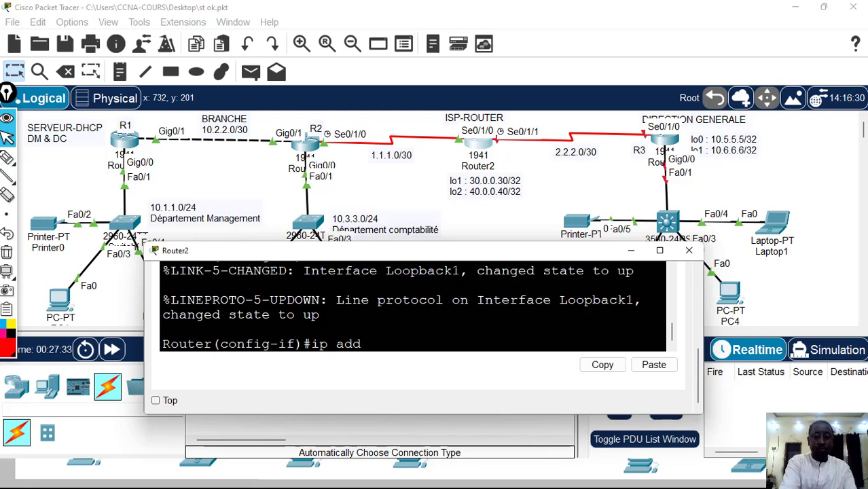
{"action": "type", "text": "30"}
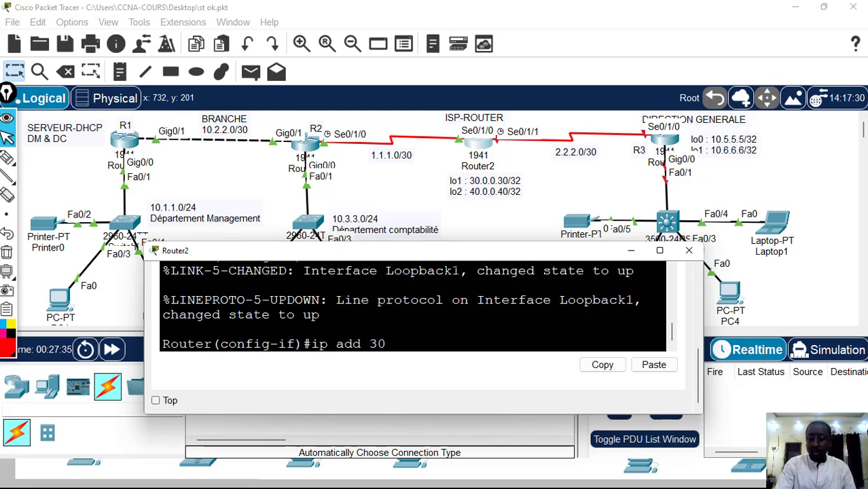
{"action": "type", "text": ".0.0."}
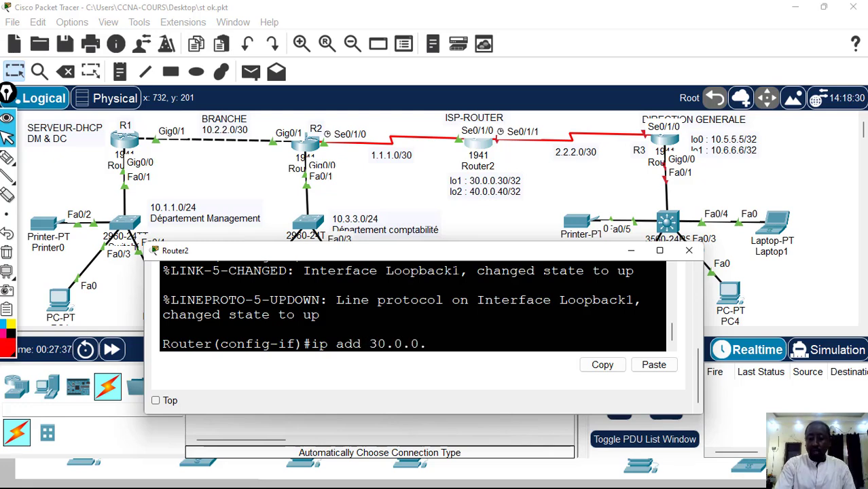
{"action": "type", "text": "30"}
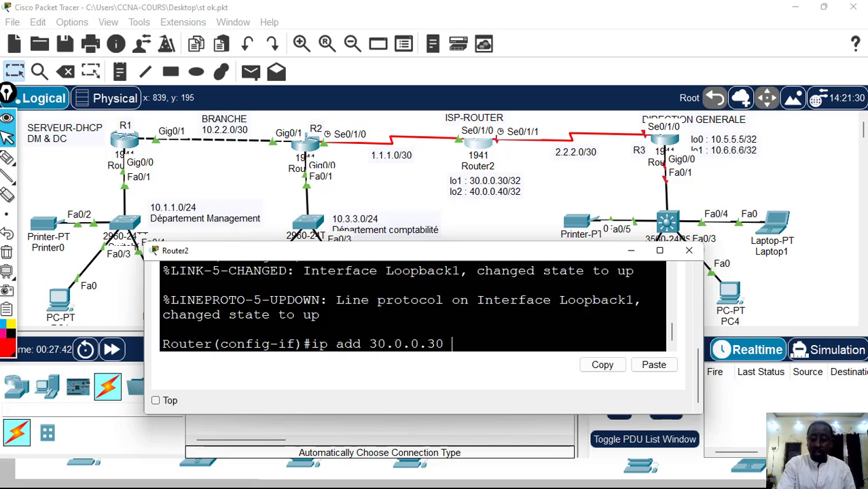
{"action": "type", "text": "255.2"}
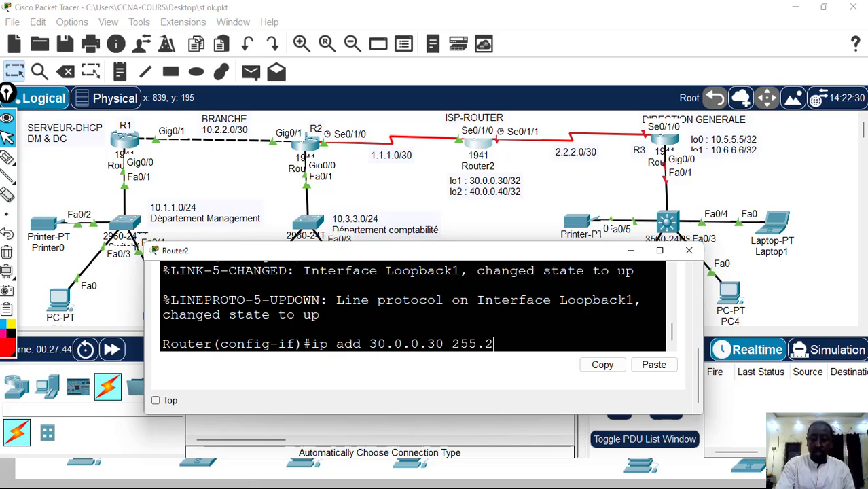
{"action": "type", "text": "55.255."}
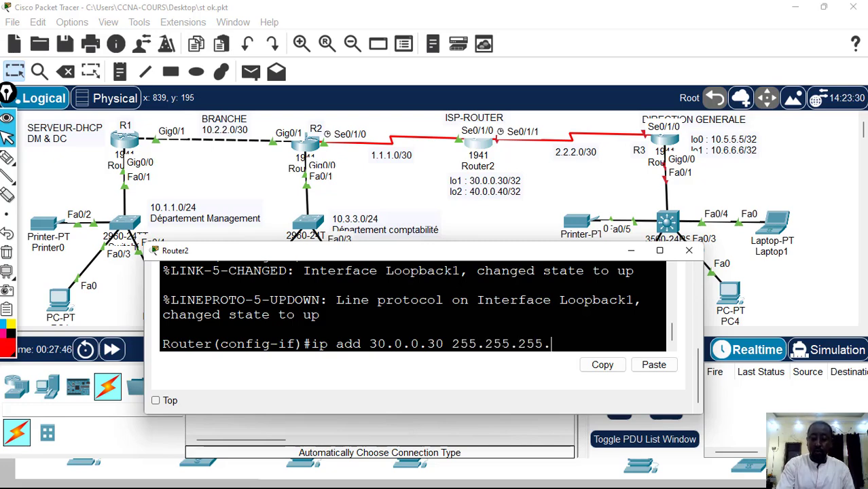
{"action": "type", "text": "255"}
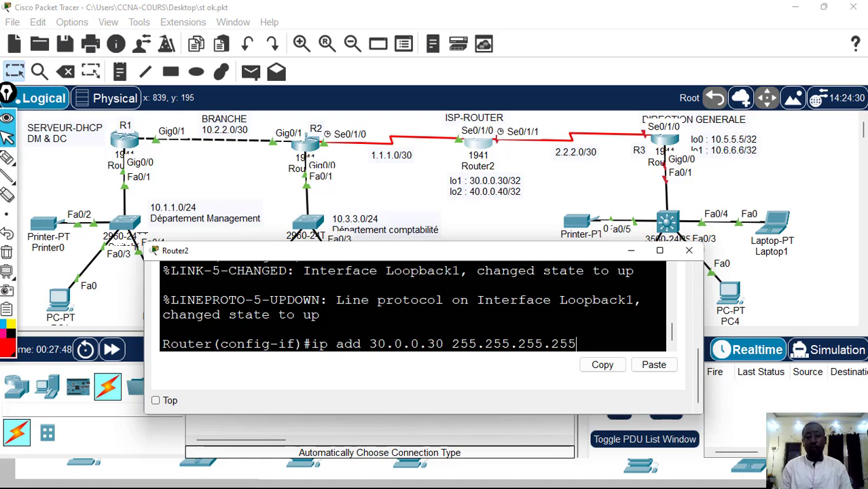
{"action": "key", "text": "Return"}
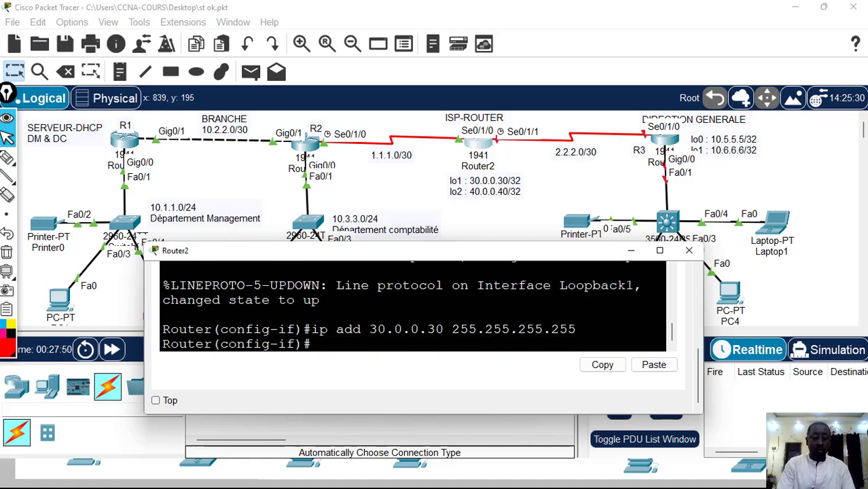
{"action": "type", "text": "exit"}
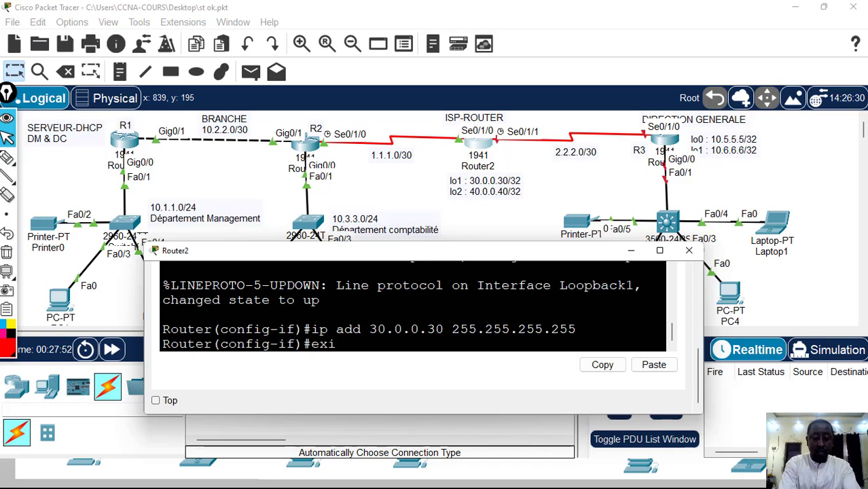
{"action": "key", "text": "Return"}
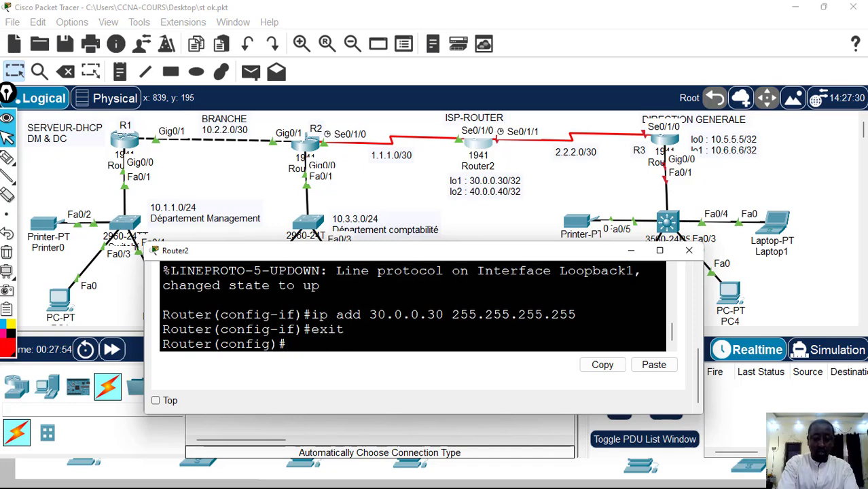
Create loopback interface 2 on Router2 with int lo 2
{"action": "type", "text": "int l"}
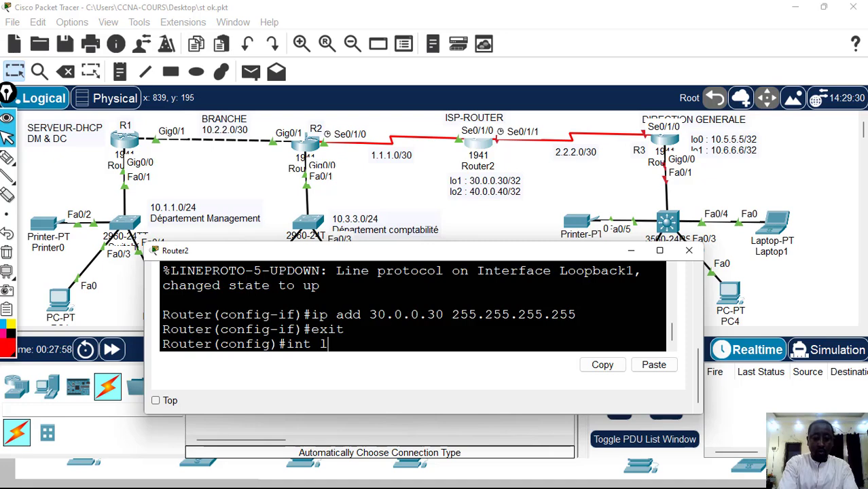
{"action": "type", "text": "0"}
{"action": "key", "text": "BackSpace"}
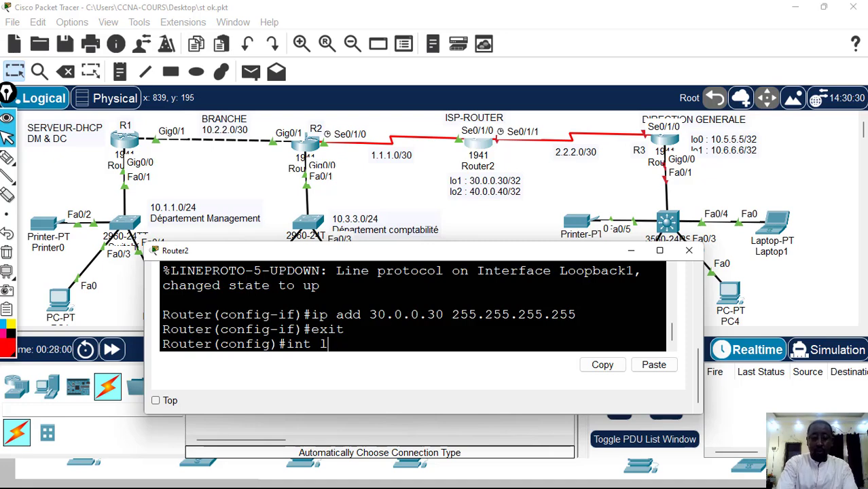
{"action": "type", "text": "o 2"}
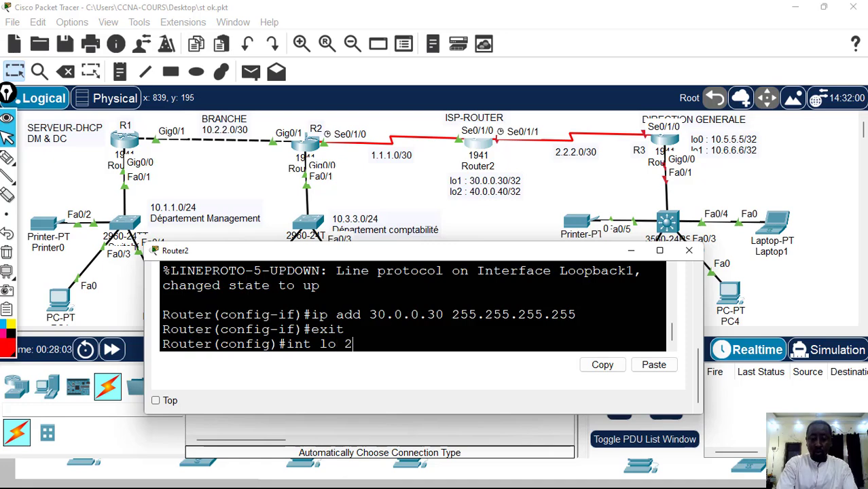
{"action": "key", "text": "Return"}
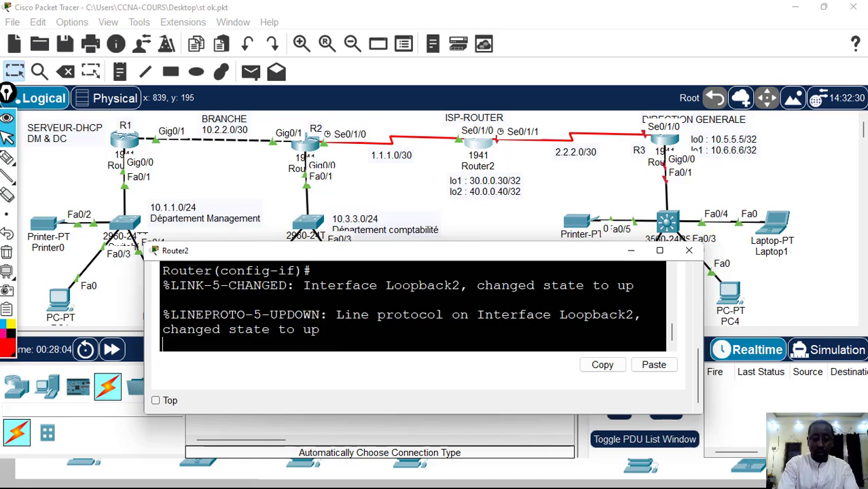
{"action": "key", "text": "Return"}
Assign IP address 40.0.0.40 with mask 255.255.255.255 to Router2's loopback 2 interface
{"action": "type", "text": "ip a"}
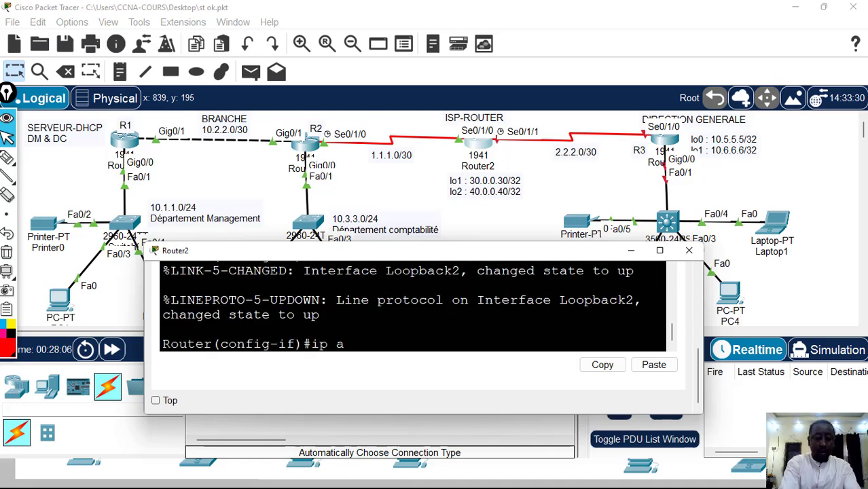
{"action": "type", "text": "dd"}
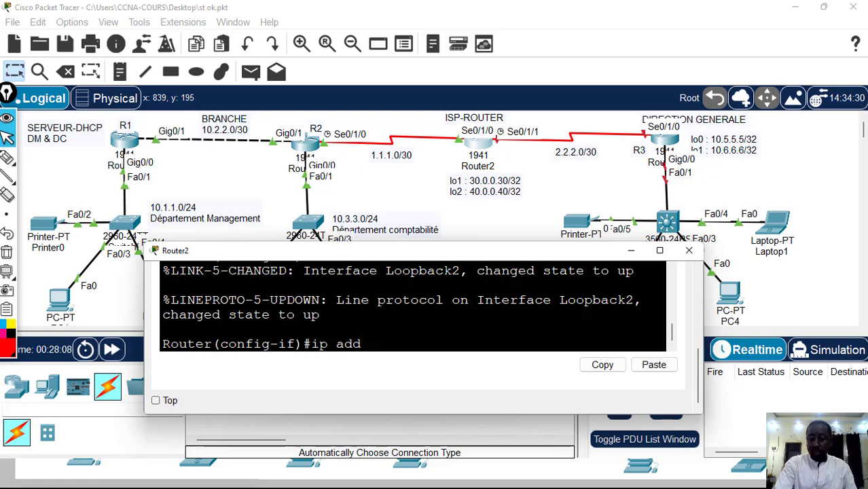
{"action": "type", "text": " 40.0.0"}
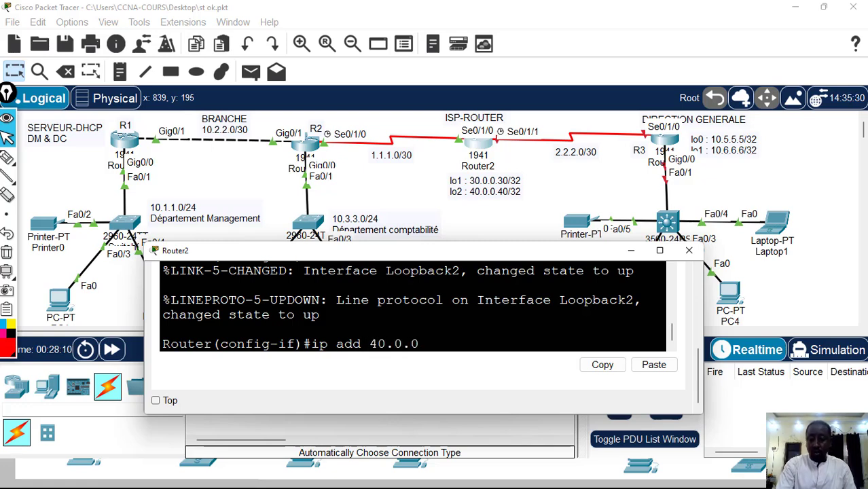
{"action": "type", "text": ".40"}
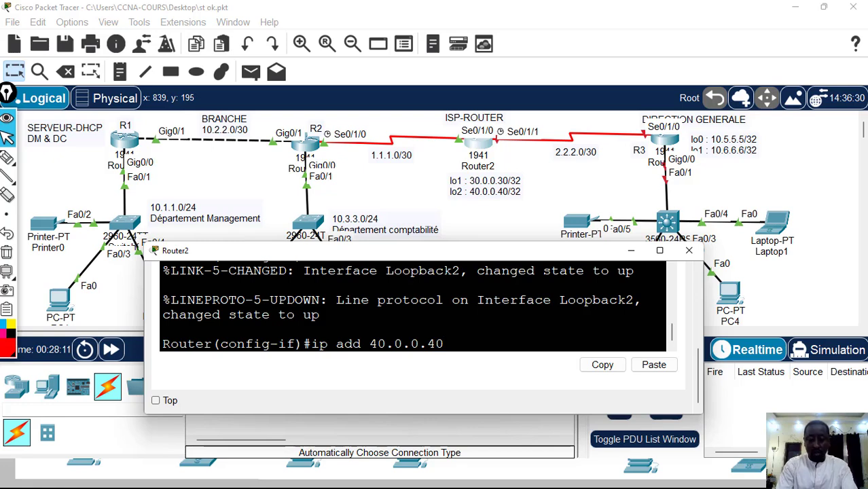
{"action": "type", "text": " 2"}
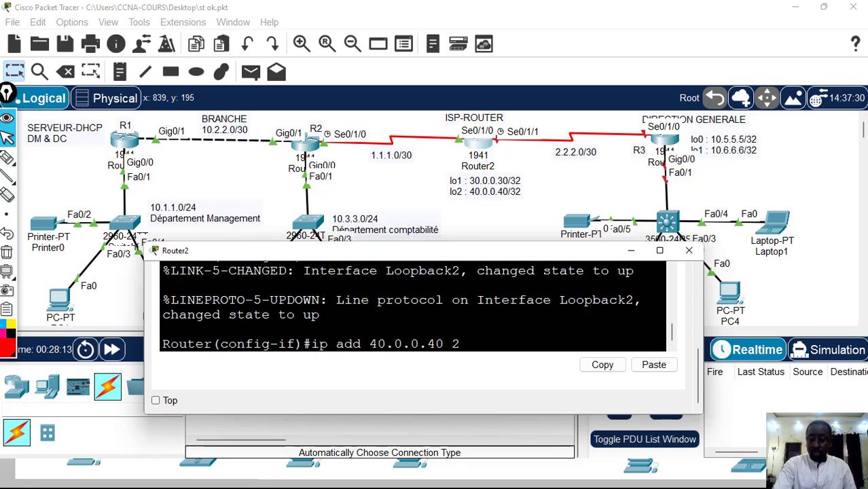
{"action": "type", "text": "255"}
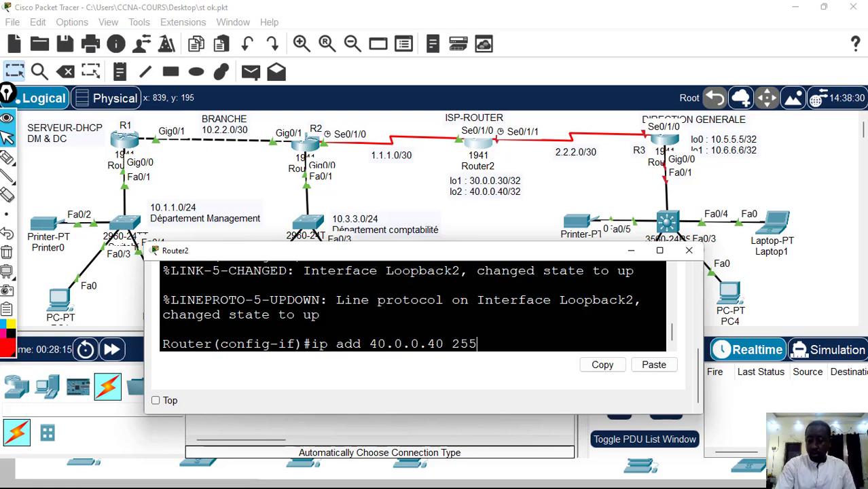
{"action": "type", "text": ".255.255"}
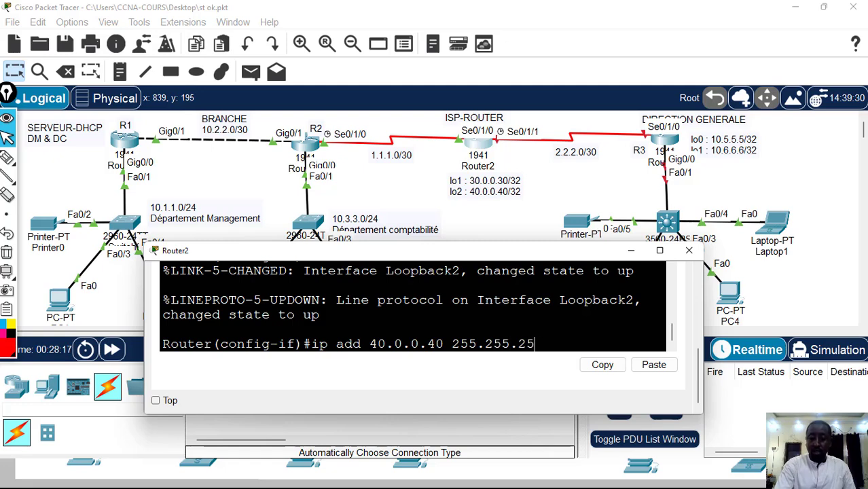
{"action": "type", "text": "255.255"}
{"action": "key", "text": "Return"}
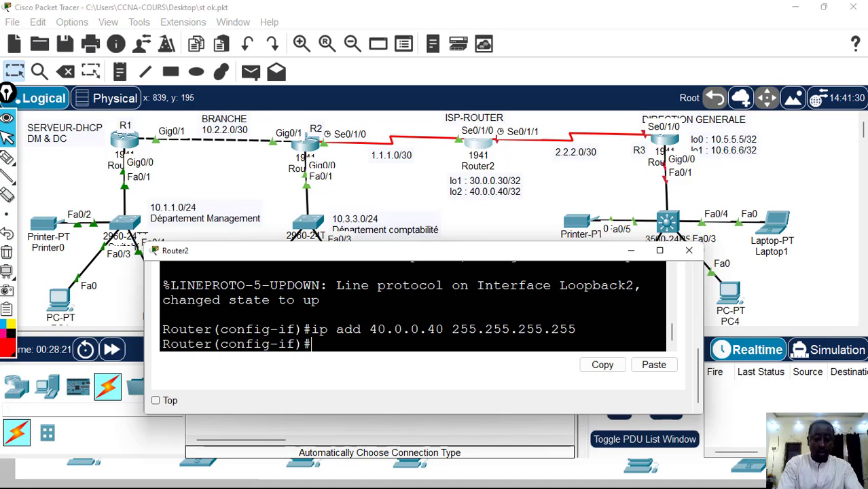
End Router2's configuration mode and save its configuration with wr
{"action": "type", "text": "end"}
{"action": "key", "text": "Return"}
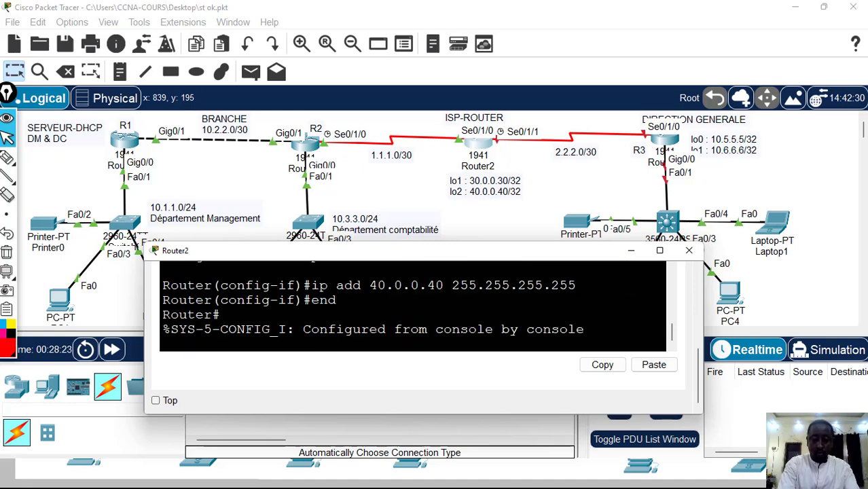
{"action": "key", "text": "Return"}
{"action": "type", "text": "wr"}
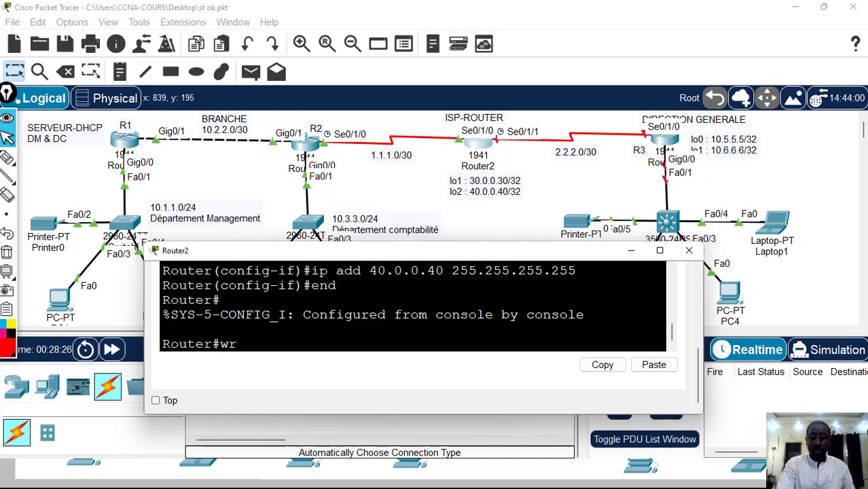
{"action": "key", "text": "Return"}
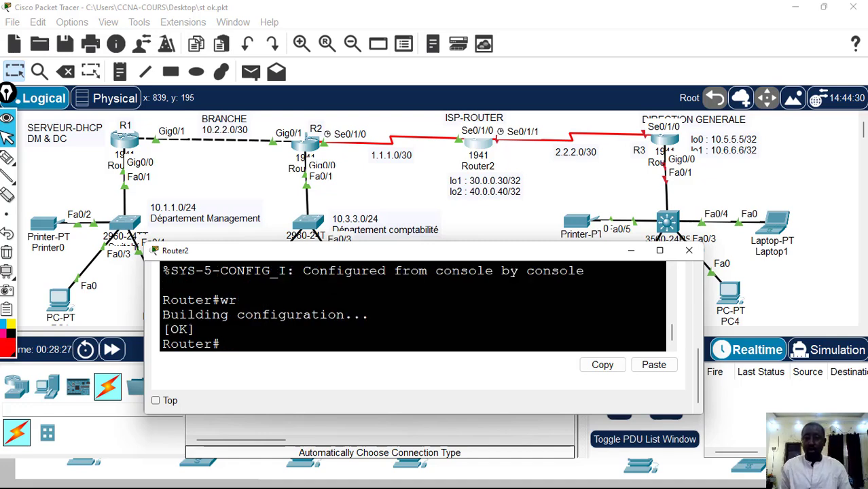
Open Router3's command line and place its widened window below the row of routers in the topology
{"action": "left_click", "coordinate": [682, 197]}
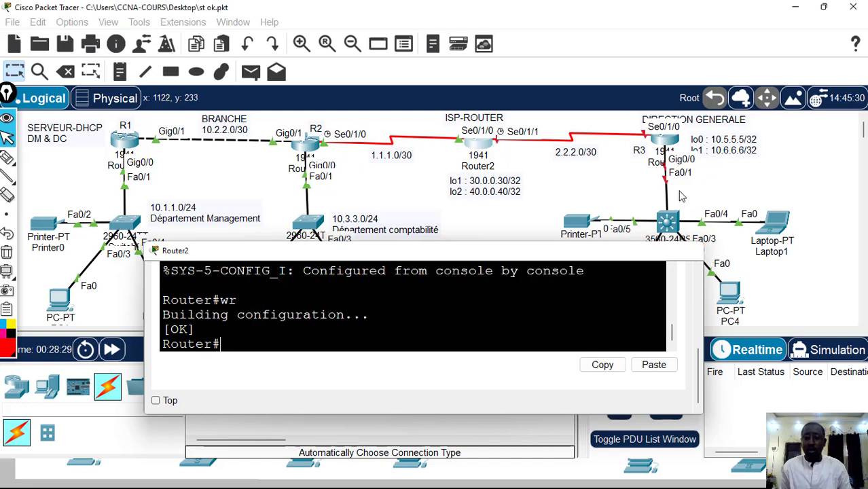
{"action": "left_click", "coordinate": [668, 140]}
{"action": "left_click", "coordinate": [365, 42]}
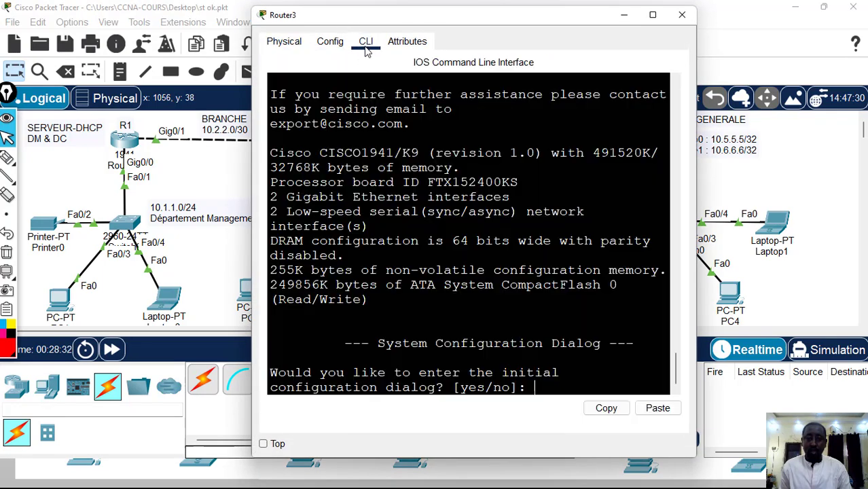
{"action": "left_click_drag", "start_coordinate": [385, 23], "coordinate": [339, 195]}
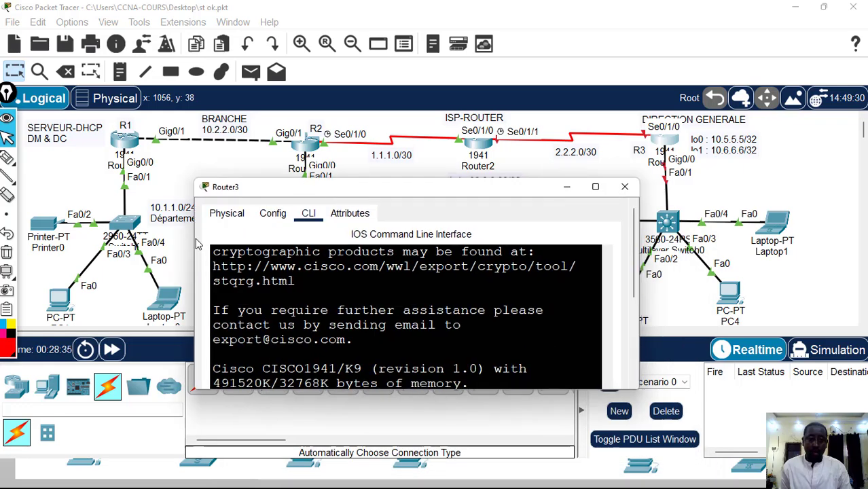
{"action": "left_click_drag", "start_coordinate": [188, 239], "coordinate": [25, 239]}
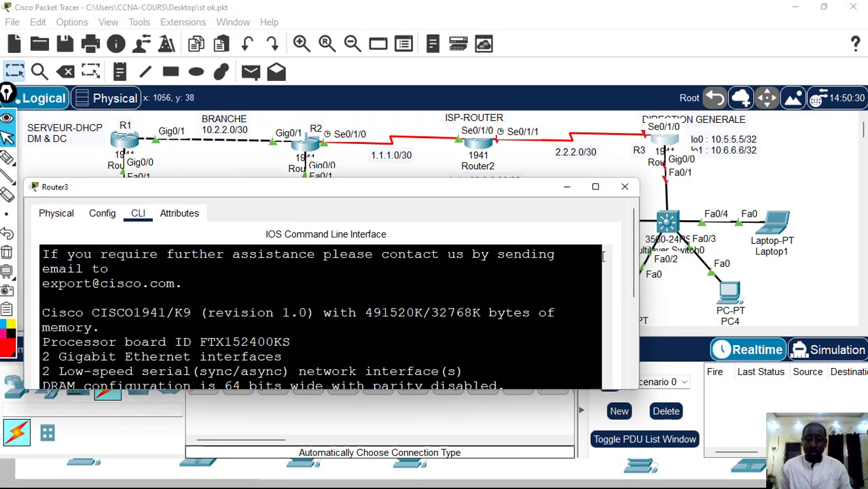
Decline Router3's initial configuration dialog with no and bring up the router's user prompt
{"action": "left_click_drag", "start_coordinate": [632, 261], "coordinate": [631, 347]}
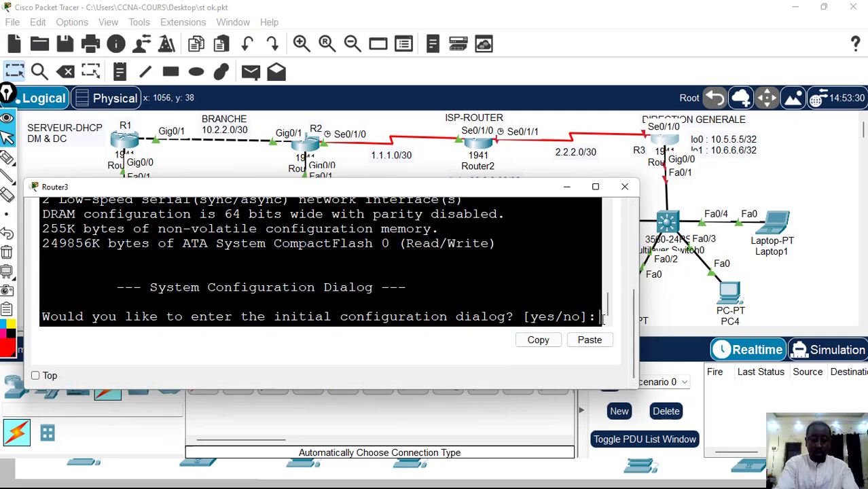
{"action": "type", "text": "no"}
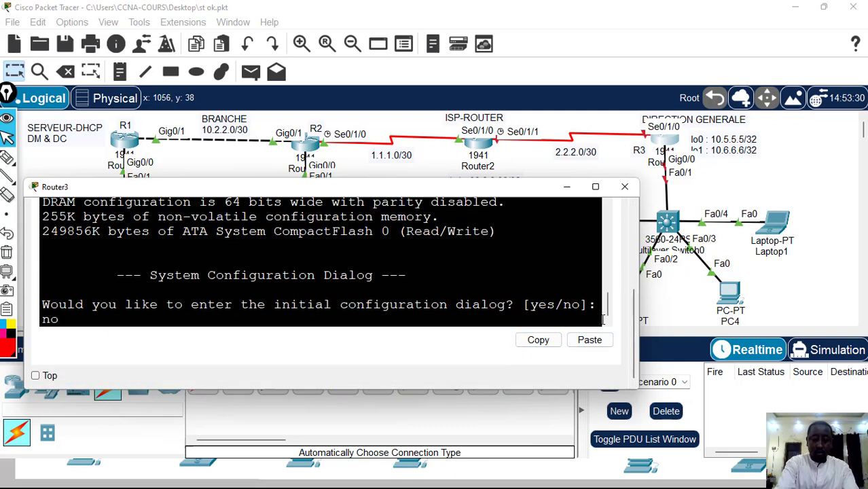
{"action": "key", "text": "Return"}
Switch Router3 to privileged mode with en and enter global configuration mode with conf t
{"action": "key", "text": "Return"}
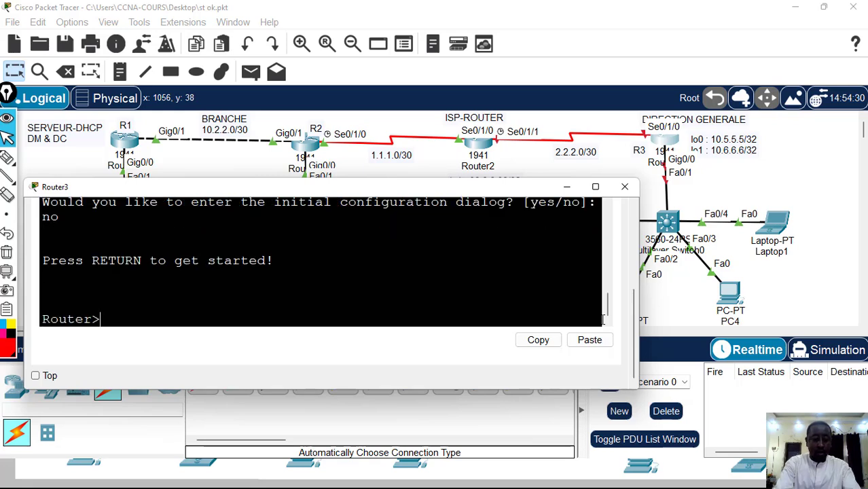
{"action": "type", "text": "en"}
{"action": "key", "text": "Return"}
{"action": "type", "text": "conf"}
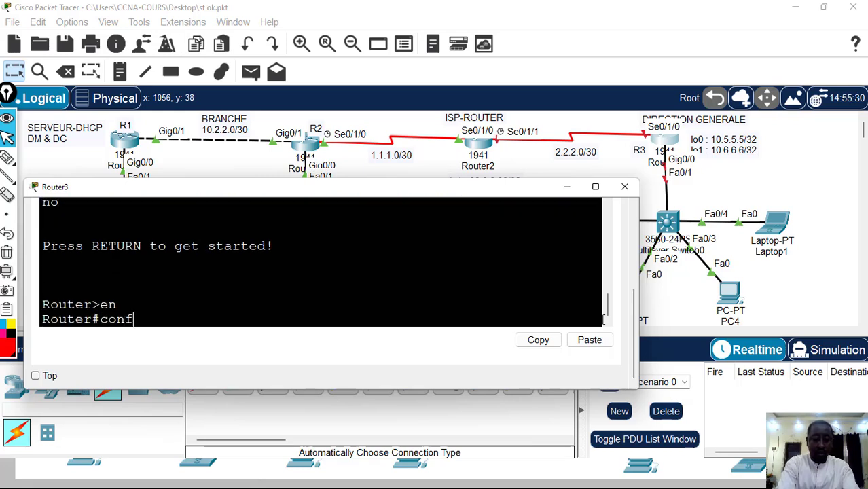
{"action": "type", "text": " t"}
{"action": "key", "text": "Return"}
Enter interface configuration mode for Router3's serial link to the ISP router with int s0/1/0
{"action": "type", "text": "ints"}
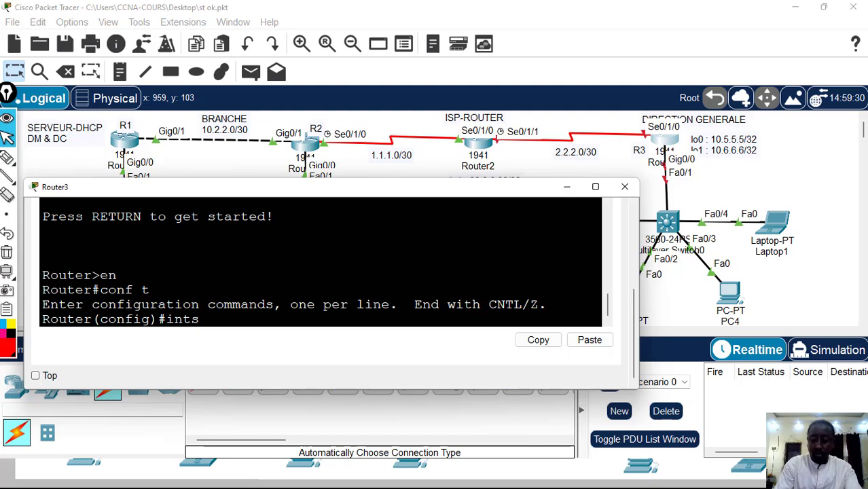
{"action": "key", "text": "BackSpace"}
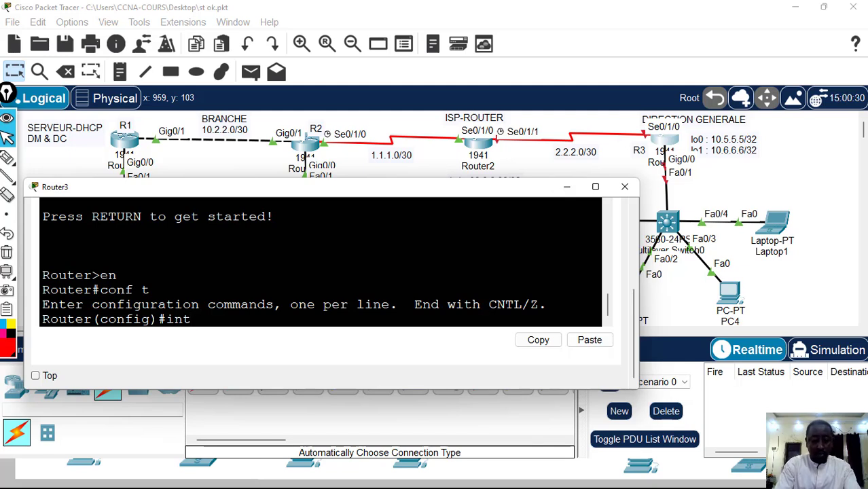
{"action": "type", "text": "s0/"}
{"action": "type", "text": "1/0"}
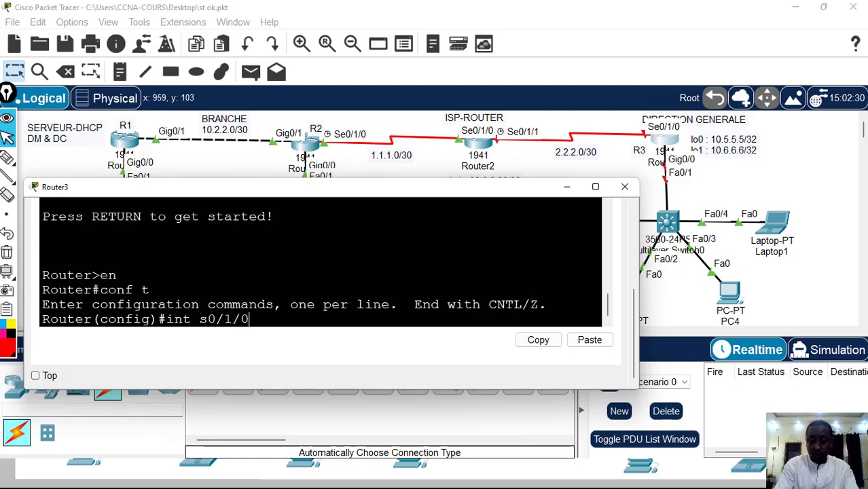
{"action": "key", "text": "Return"}
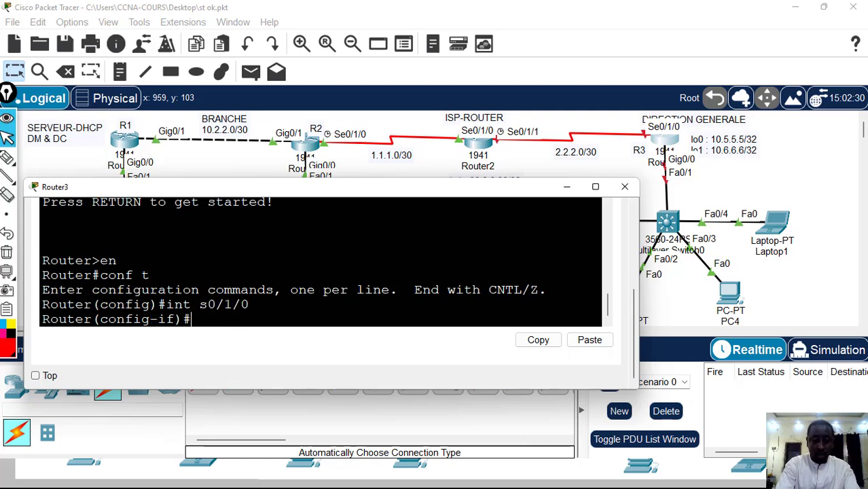
Assign IP address 2.2.2.2 with mask 255.255.255.252 to Router3's serial interface s0/1/0
{"action": "type", "text": "ip add"}
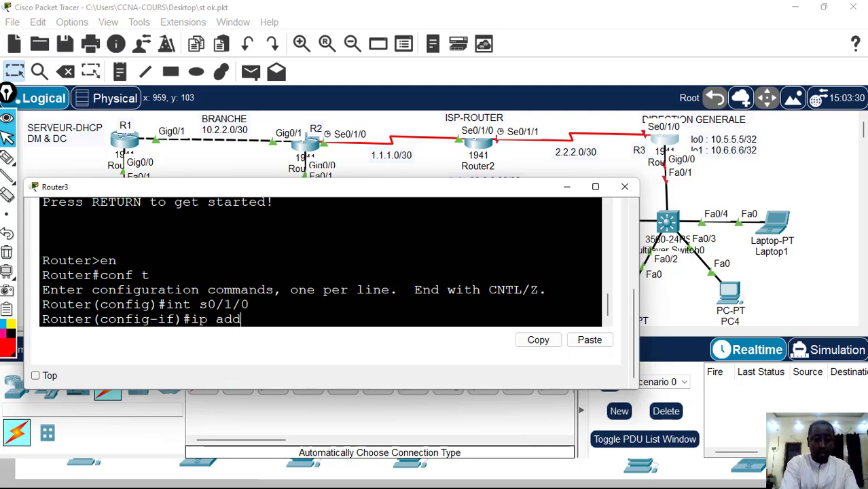
{"action": "type", "text": " 2."}
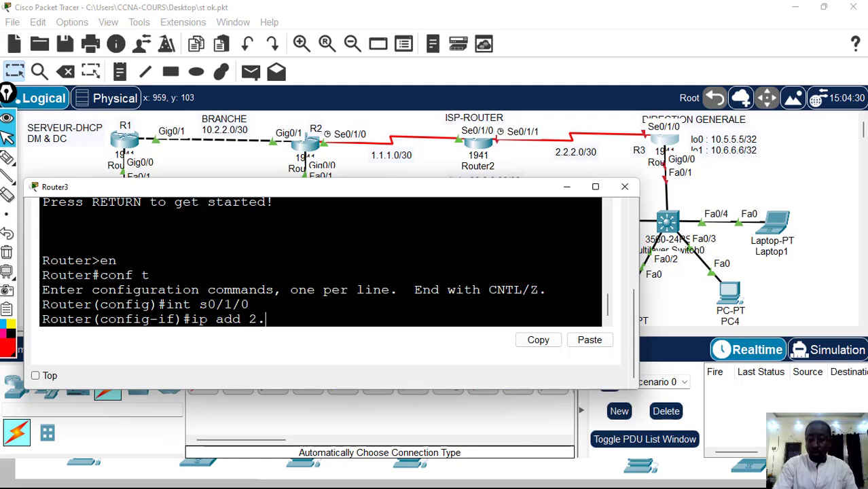
{"action": "type", "text": "2.2.2"}
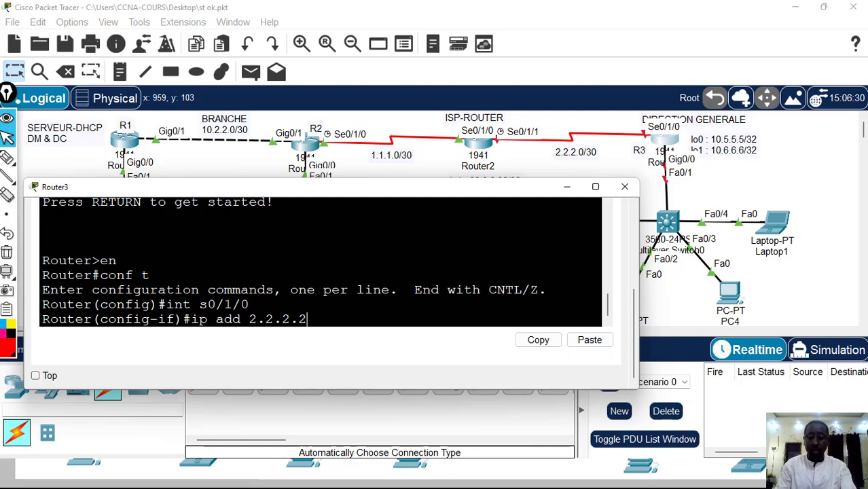
{"action": "type", "text": " 255"}
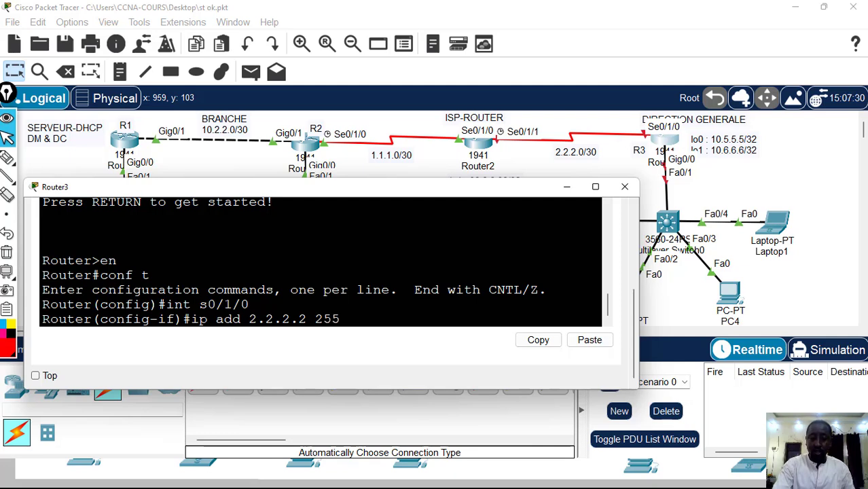
{"action": "type", "text": ".255."}
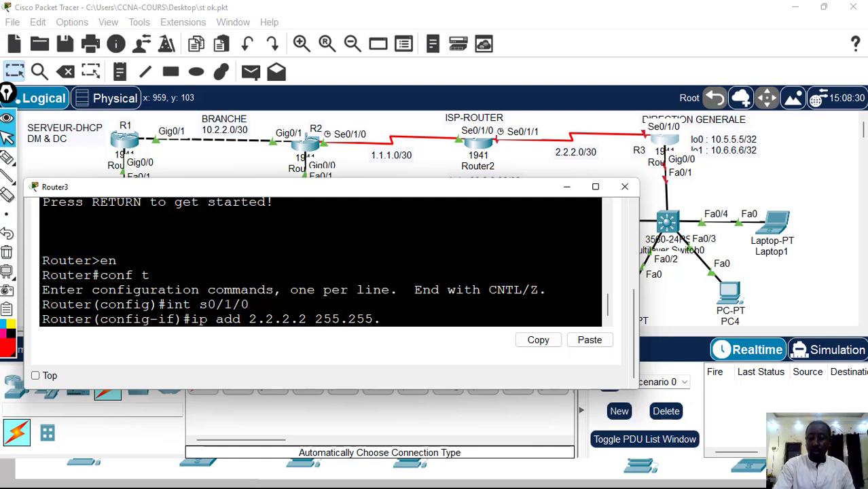
{"action": "type", "text": "255.252"}
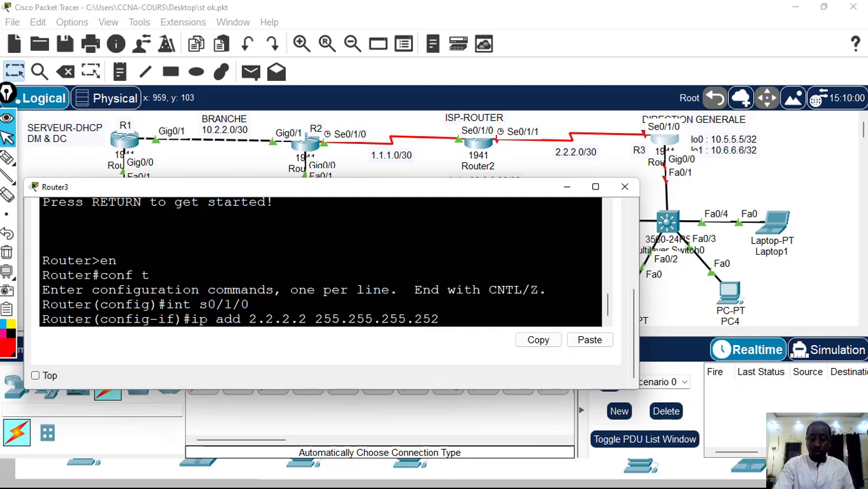
{"action": "key", "text": "Return"}
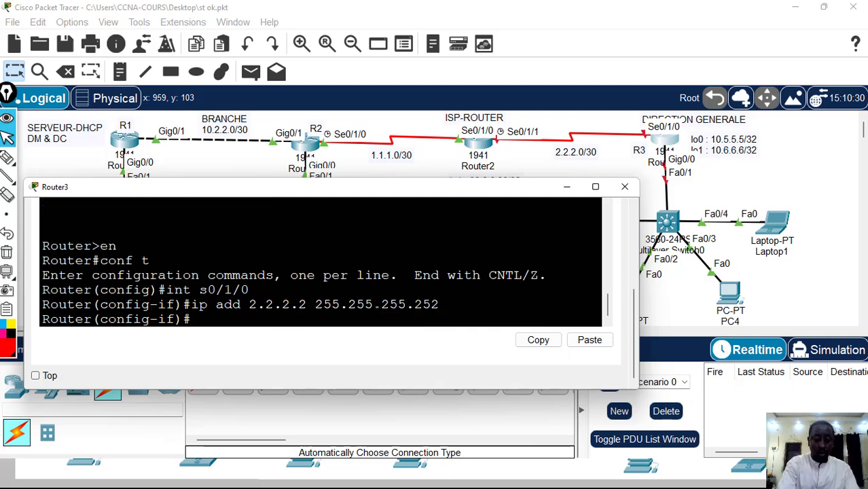
Enable Router3's serial interface with no sh and exit to global configuration mode
{"action": "type", "text": "no sh"}
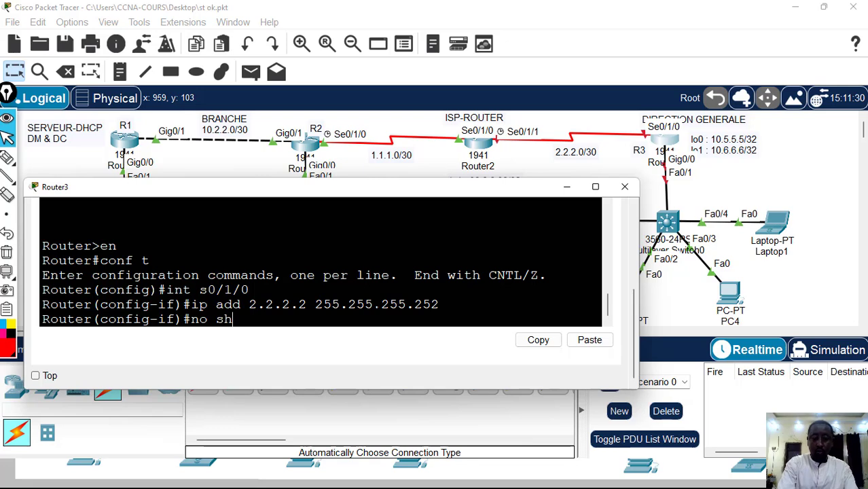
{"action": "key", "text": "Return"}
{"action": "key", "text": "Return"}
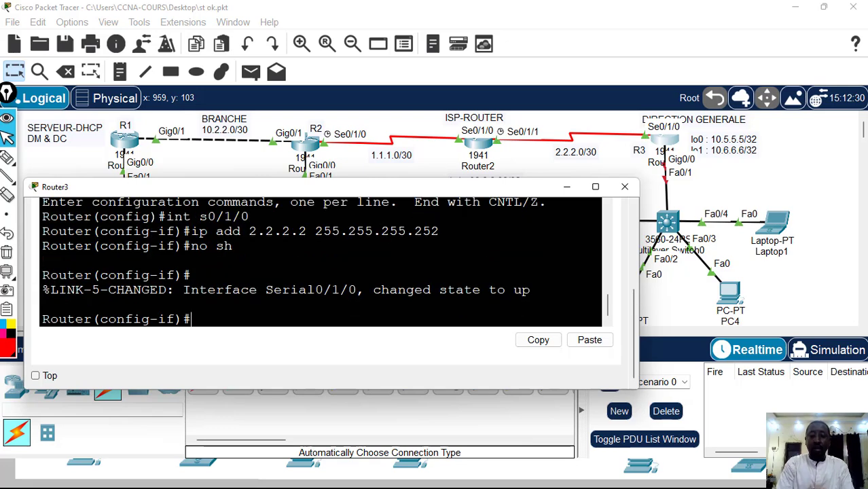
{"action": "type", "text": "e"}
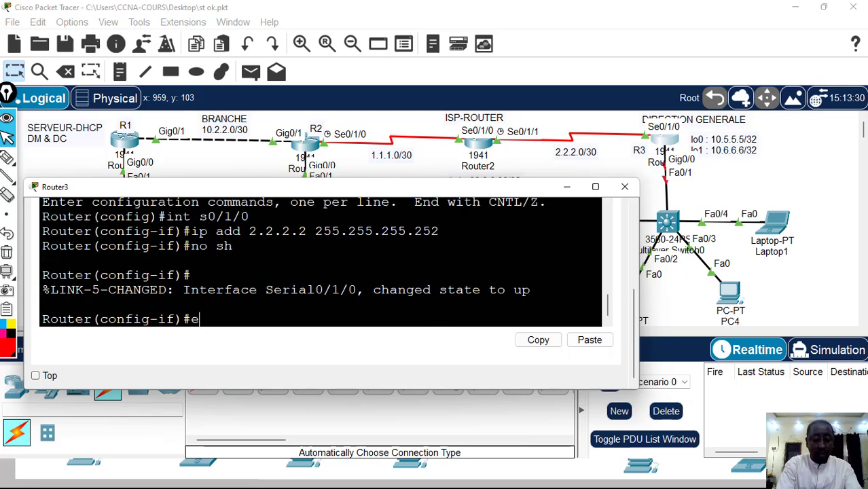
{"action": "type", "text": "xit"}
{"action": "key", "text": "Return"}
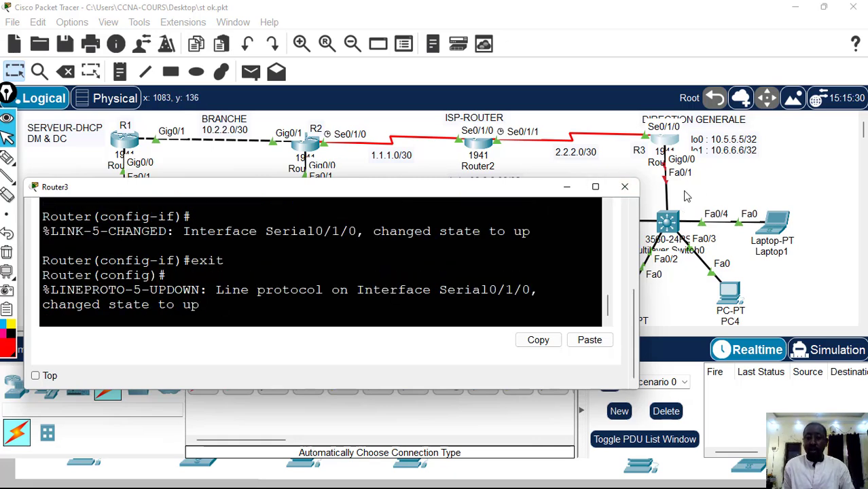
{"action": "key", "text": "Return"}
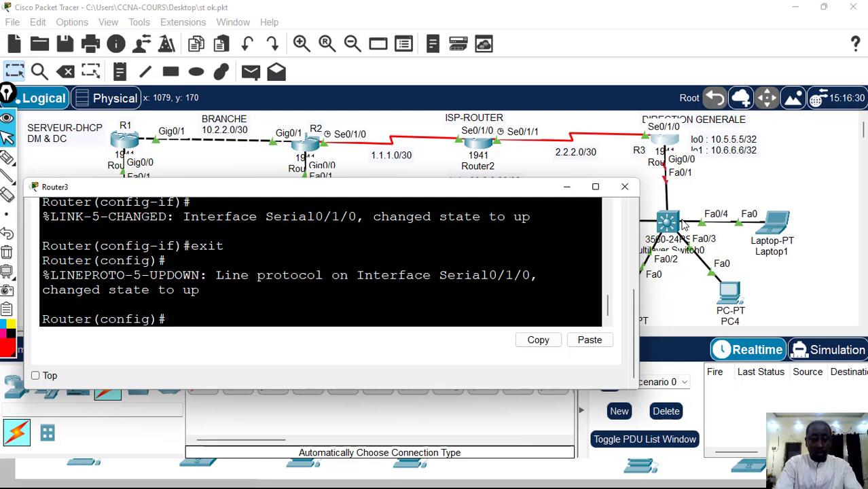
Enter interface configuration mode for Router3's LAN port with int g0/0 and begin its ip add command
{"action": "type", "text": "int"}
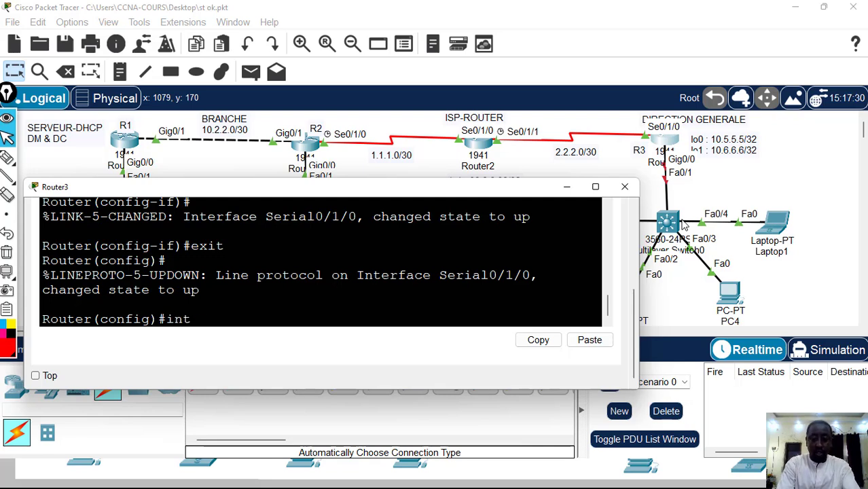
{"action": "type", "text": " g0/0"}
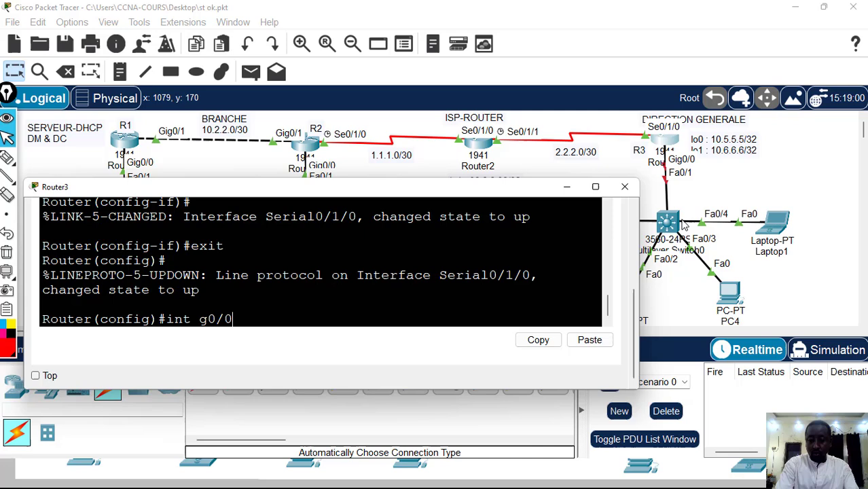
{"action": "key", "text": "Return"}
{"action": "type", "text": "ip add"}
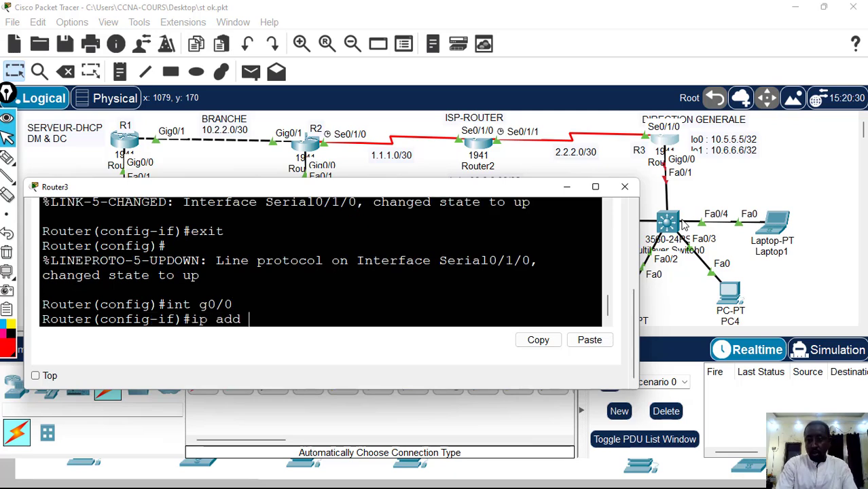
Complete the g0/0 addressing on Router3 with IP address 10.4.4.1 and mask 255.255.255.0
{"action": "left_click_drag", "start_coordinate": [494, 189], "coordinate": [419, 197]}
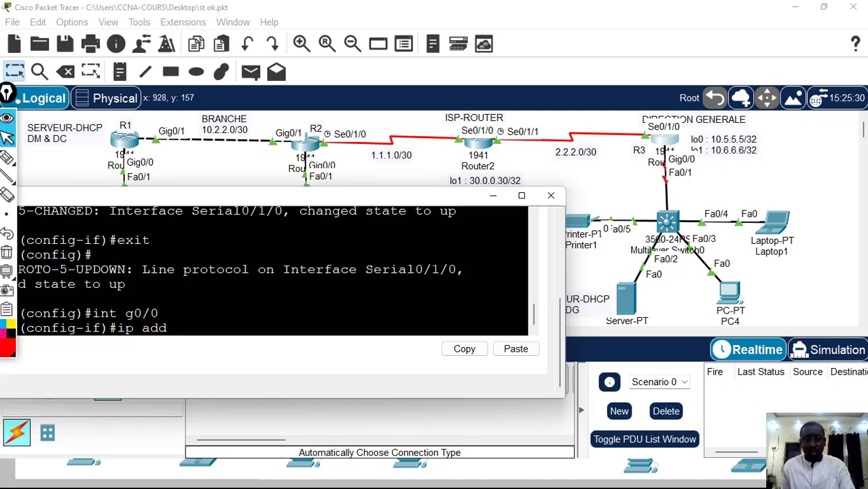
{"action": "left_click_drag", "start_coordinate": [363, 195], "coordinate": [381, 322]}
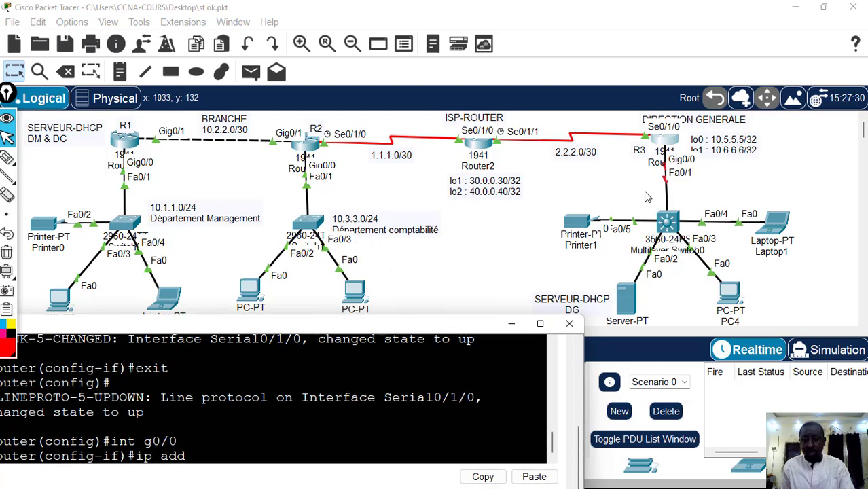
{"action": "left_click_drag", "start_coordinate": [445, 324], "coordinate": [502, 190]}
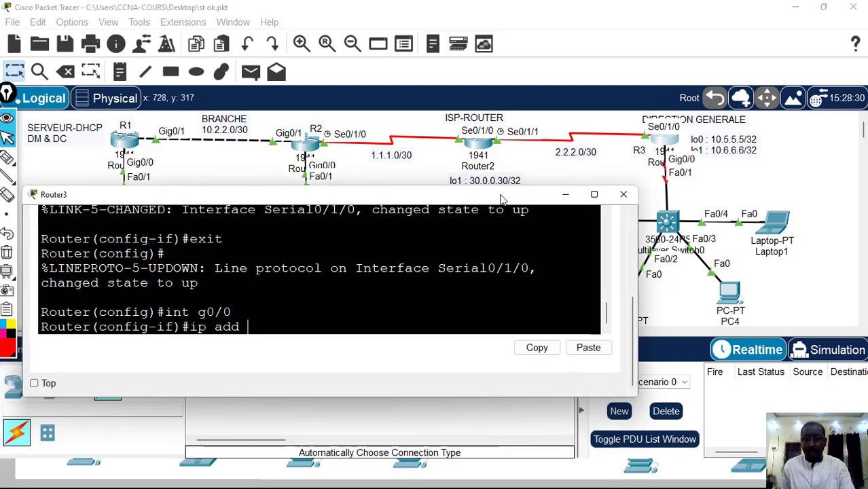
{"action": "type", "text": "10"}
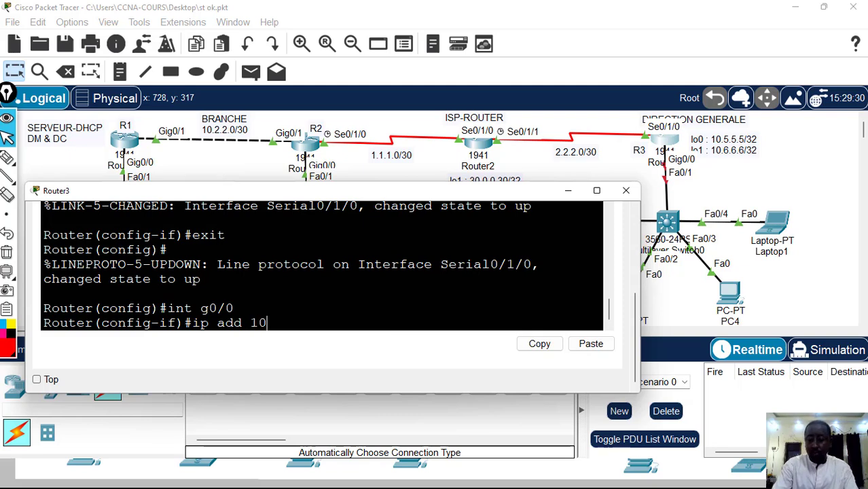
{"action": "type", "text": ".4.4."}
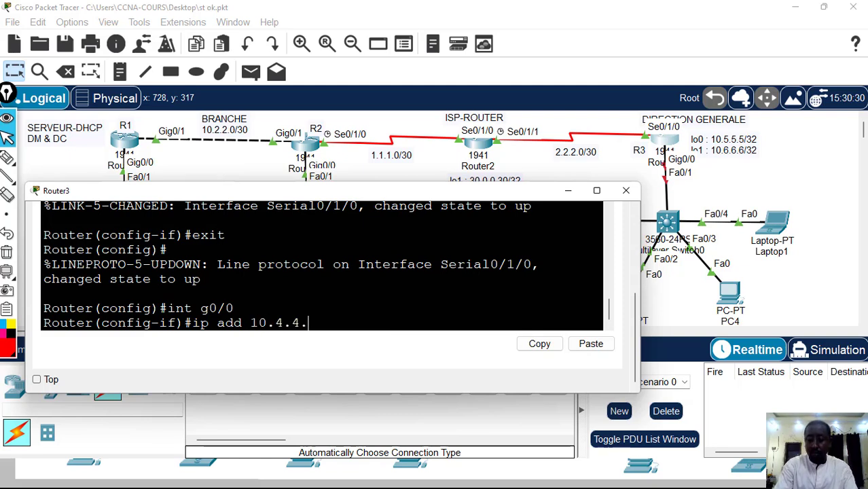
{"action": "type", "text": "1"}
{"action": "type", "text": " 25"}
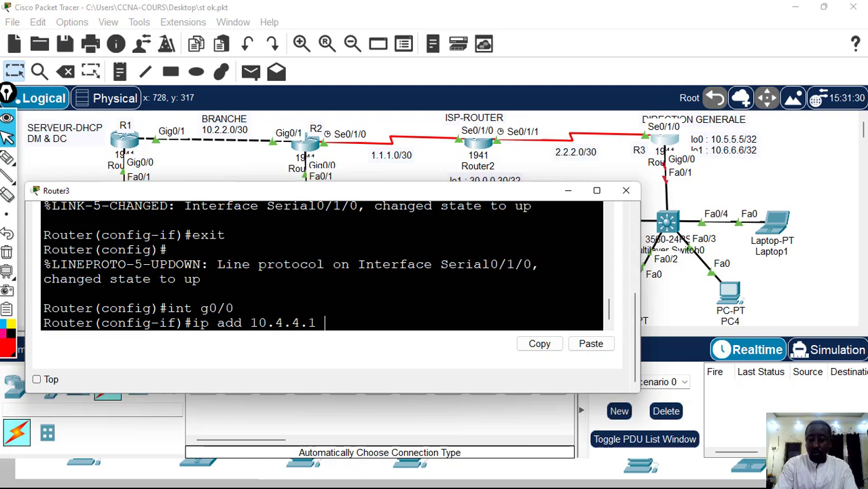
{"action": "type", "text": "5.25"}
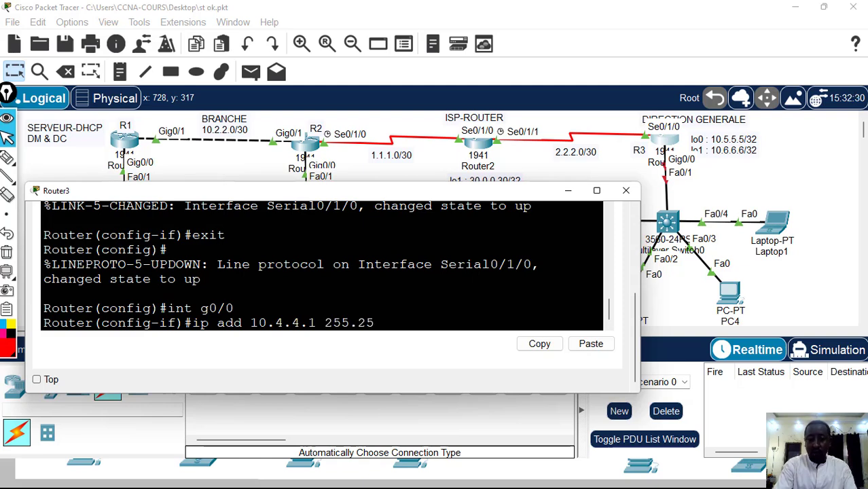
{"action": "type", "text": "5.255"}
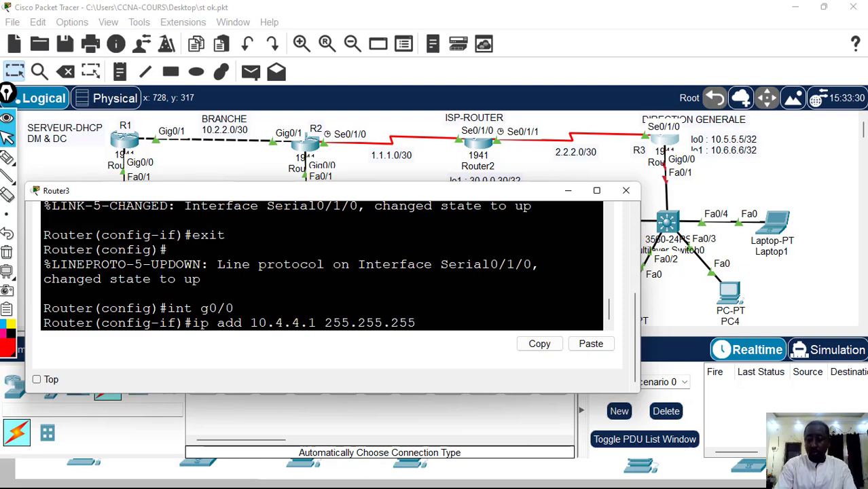
{"action": "type", "text": ".0"}
{"action": "key", "text": "Return"}
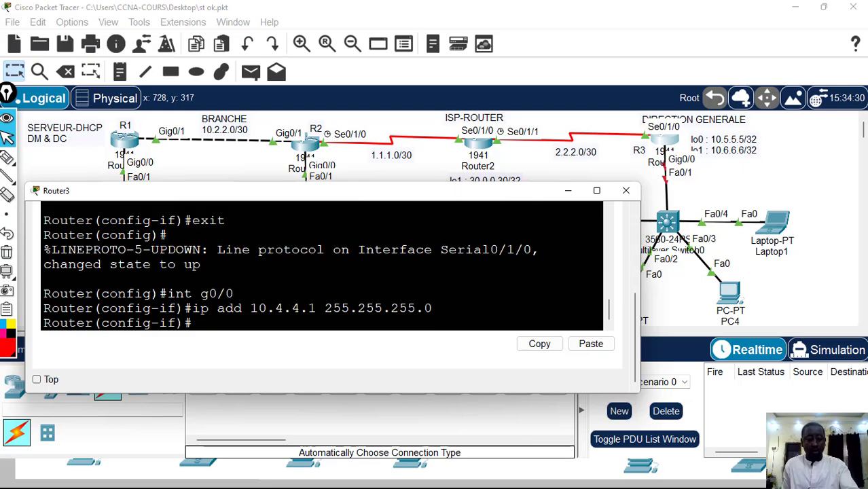
Switch to the PowerPoint slide of Exemple 2 to check R3's LAN addressing, and bring the Router3 window back in front
{"action": "key", "text": "super+d"}
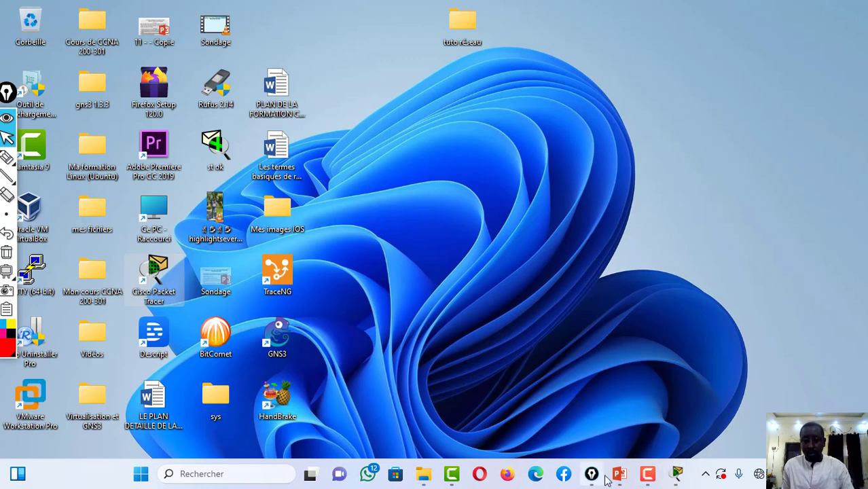
{"action": "left_click", "coordinate": [619, 474]}
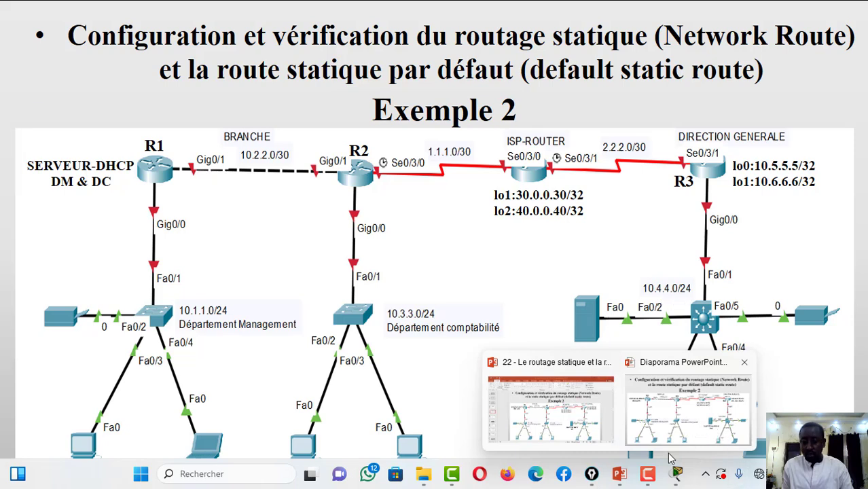
{"action": "mouse_move", "coordinate": [675, 472]}
{"action": "left_click", "coordinate": [726, 424]}
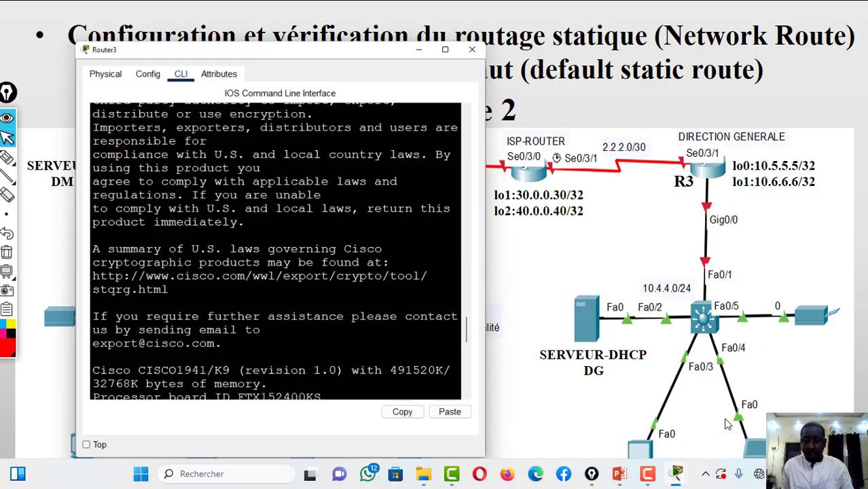
Return to Router3's CLI from the slide and enable its g0/0 interface with no sh
{"action": "left_click", "coordinate": [636, 402]}
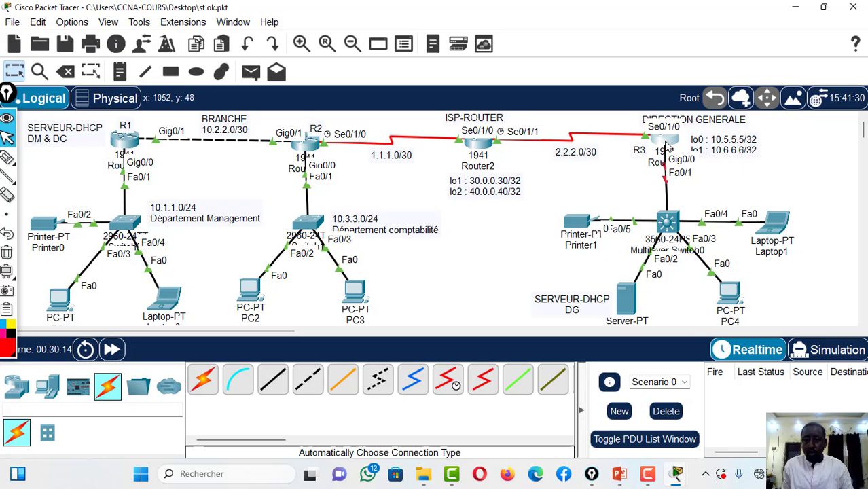
{"action": "left_click", "coordinate": [665, 142]}
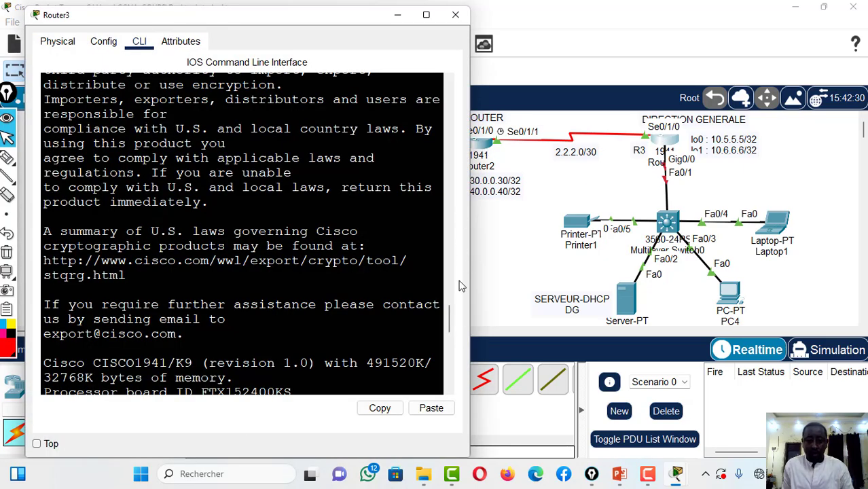
{"action": "left_click_drag", "start_coordinate": [448, 313], "coordinate": [453, 385]}
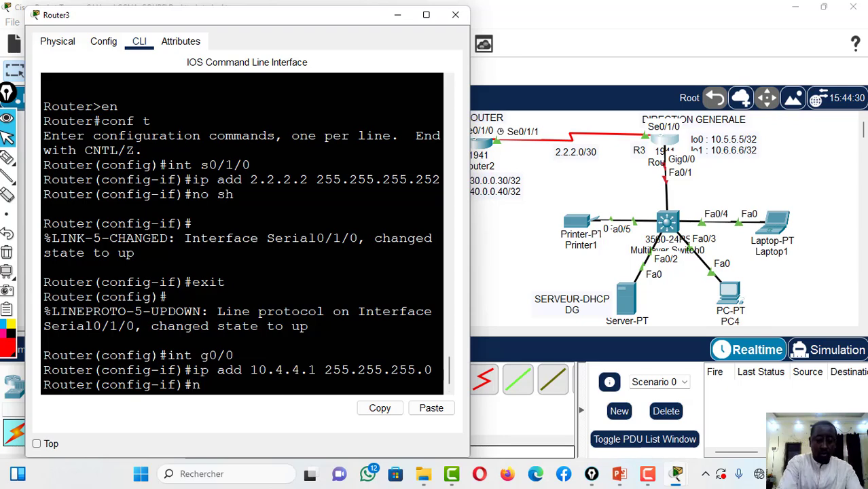
{"action": "type", "text": "o sh"}
{"action": "key", "text": "Return"}
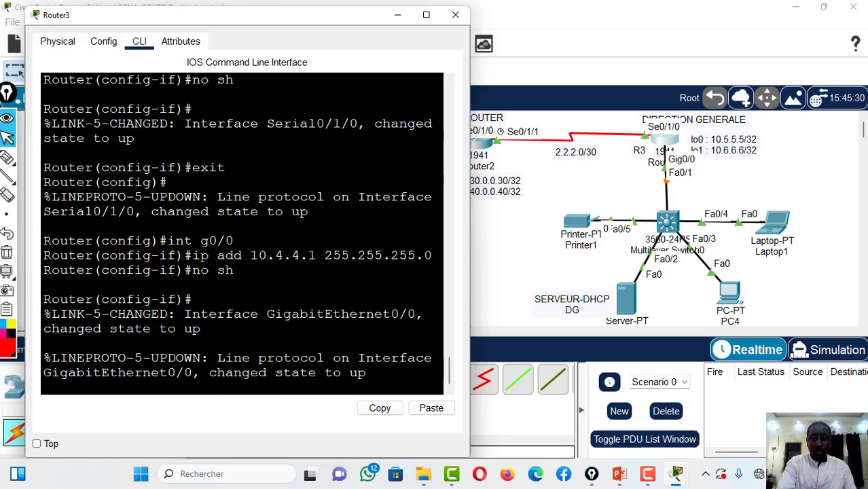
Exit Router3's configuration mode with end, save the configuration with wr, and close the router window
{"action": "type", "text": "end"}
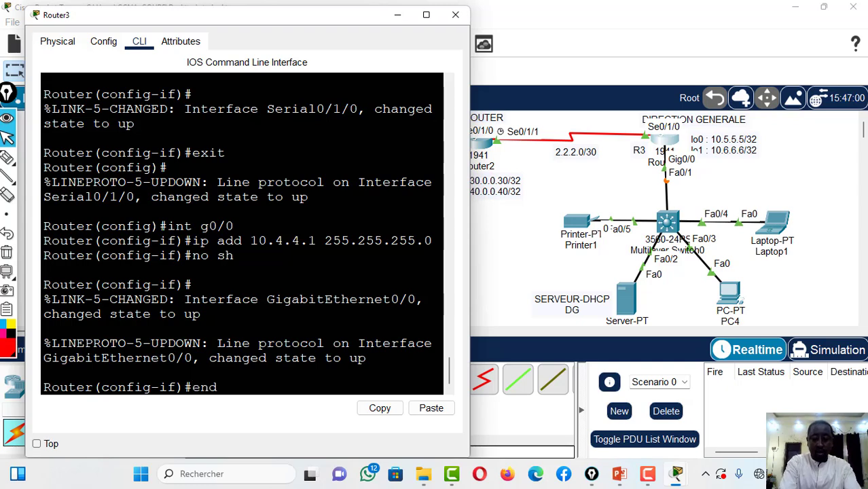
{"action": "key", "text": "Return"}
{"action": "key", "text": "Return"}
{"action": "type", "text": "w"}
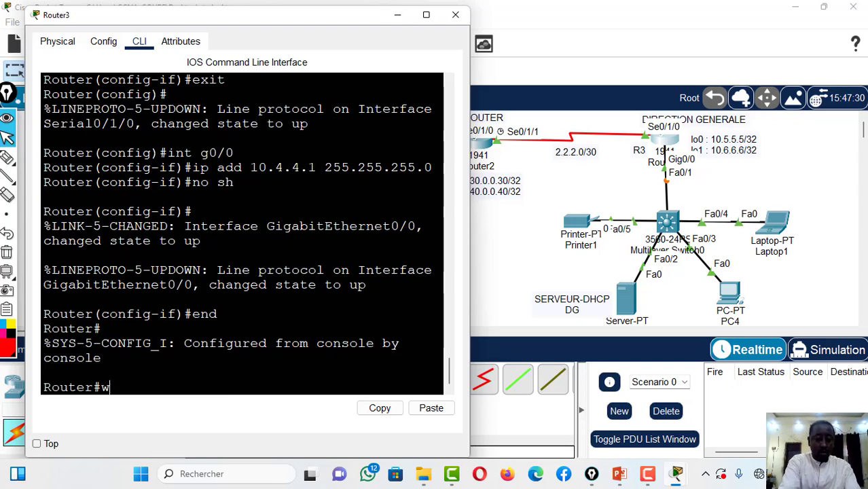
{"action": "type", "text": "r"}
{"action": "key", "text": "Return"}
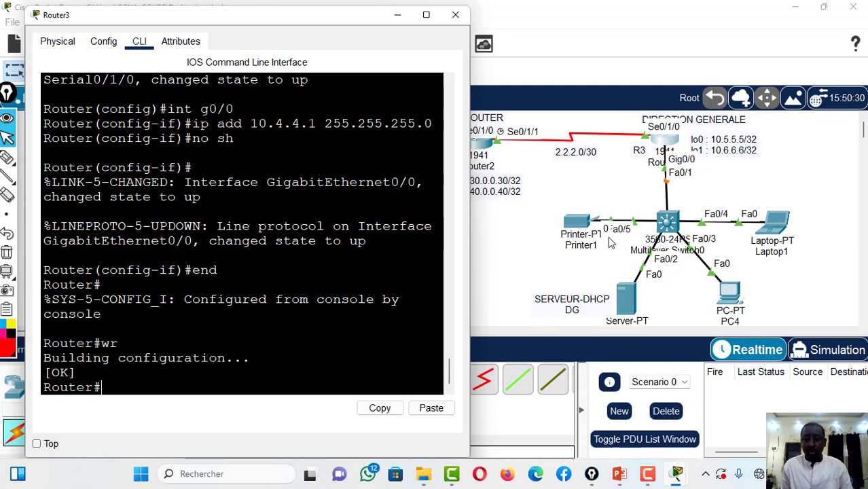
{"action": "left_click", "coordinate": [455, 15]}
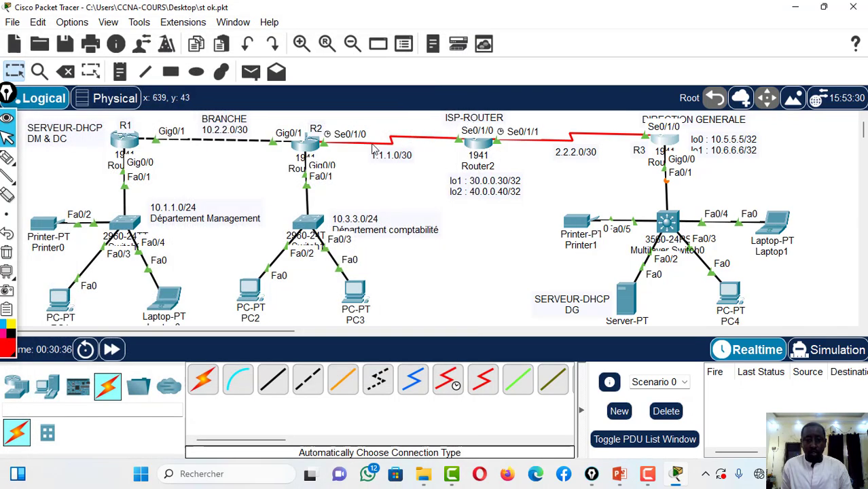
Shift the lo0/lo1 loopback address label beside R3 slightly farther from the router
{"action": "left_click", "coordinate": [664, 142]}
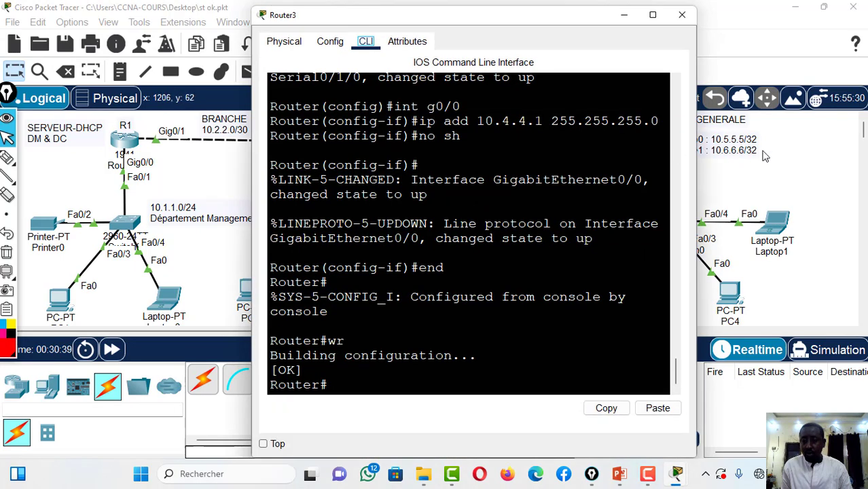
{"action": "left_click", "coordinate": [740, 151]}
{"action": "left_click_drag", "start_coordinate": [740, 151], "coordinate": [766, 151]}
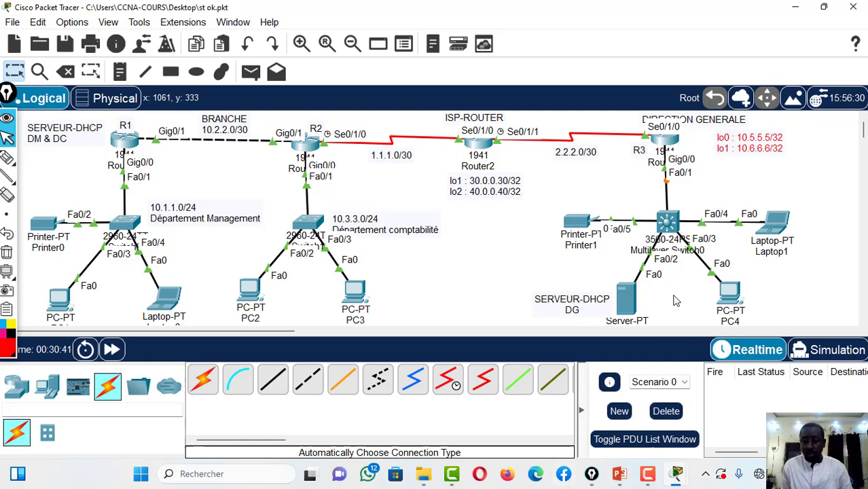
Reopen Router3's CLI and enter global configuration mode with conf t
{"action": "left_click", "coordinate": [664, 141]}
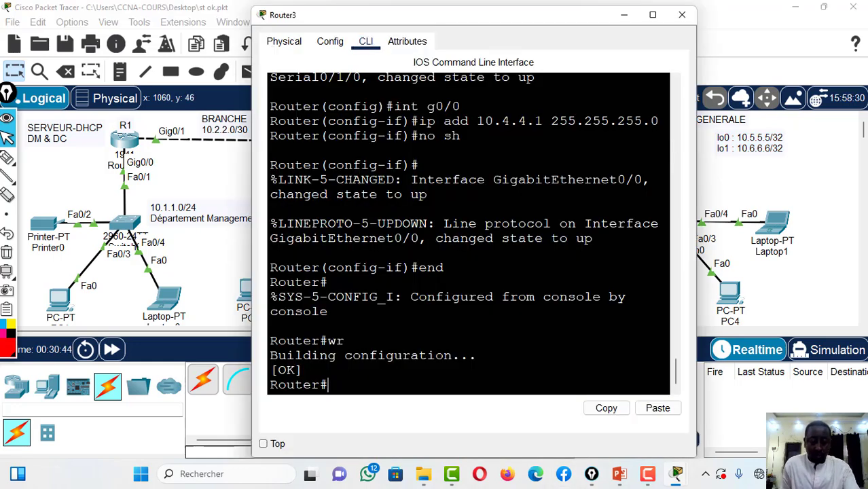
{"action": "type", "text": "cof"}
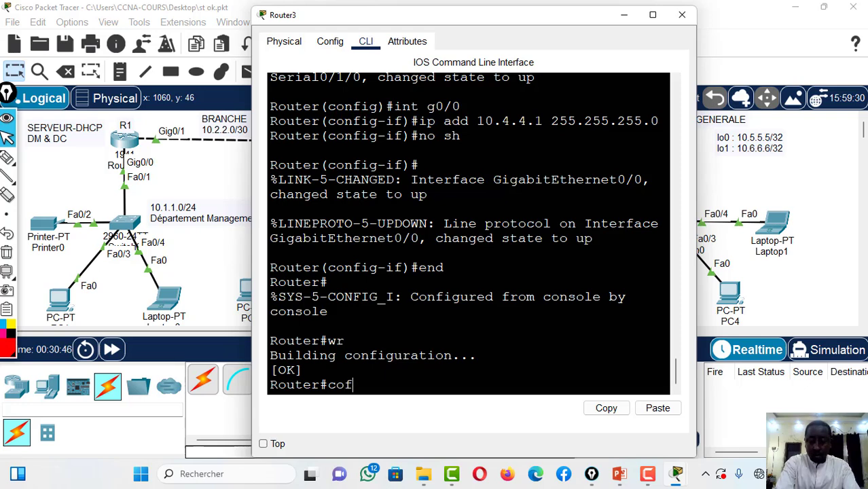
{"action": "key", "text": "BackSpace"}
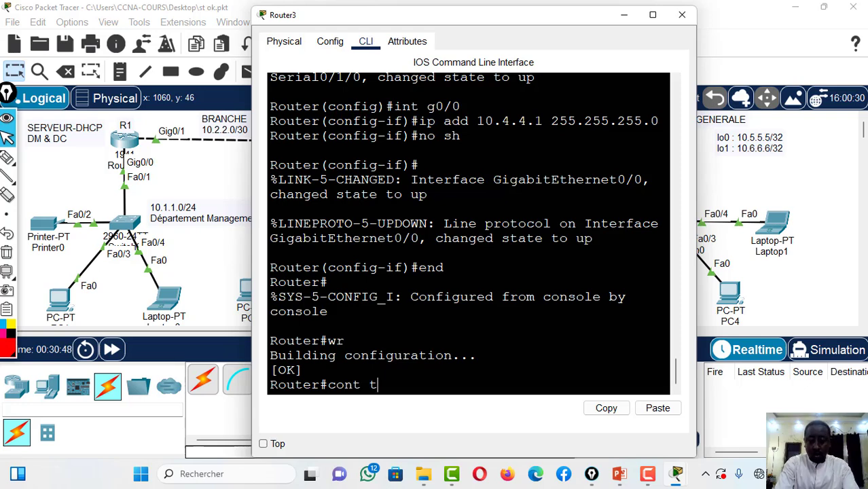
{"action": "type", "text": "nt t"}
{"action": "key", "text": "Return"}
{"action": "type", "text": "c"}
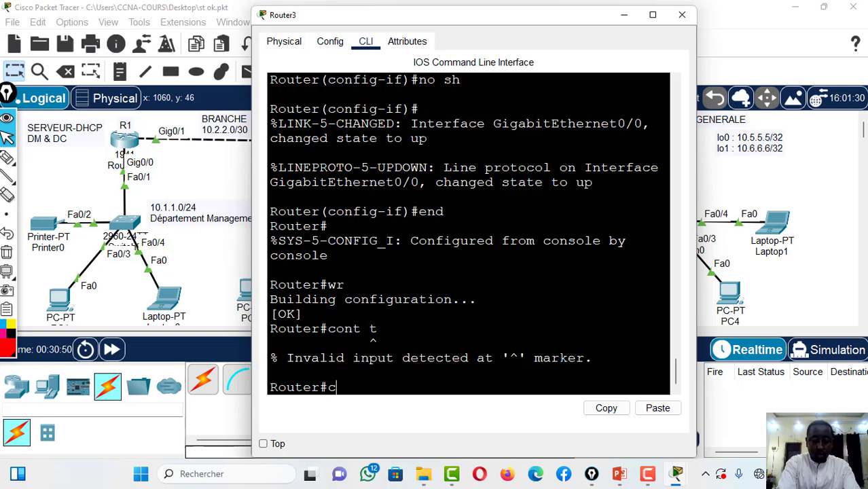
{"action": "type", "text": "onf t"}
{"action": "key", "text": "Return"}
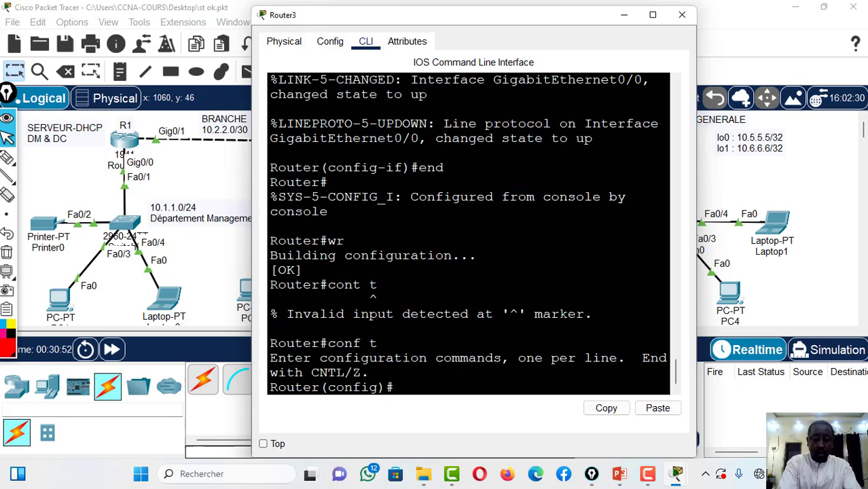
Create loopback interface 0 on Router3 with int l0
{"action": "type", "text": "int l"}
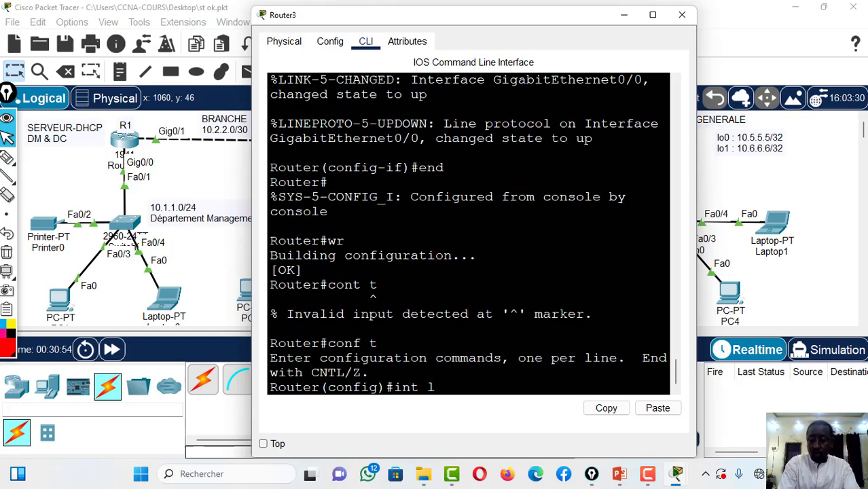
{"action": "type", "text": "0"}
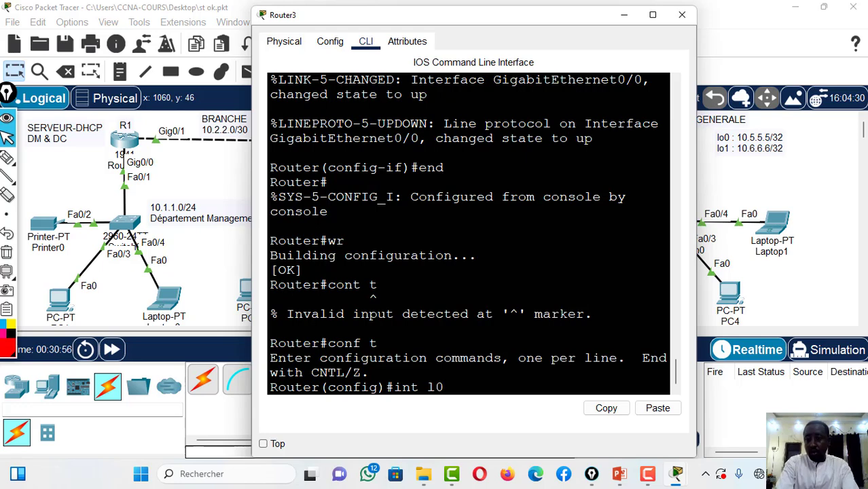
{"action": "key", "text": "Return"}
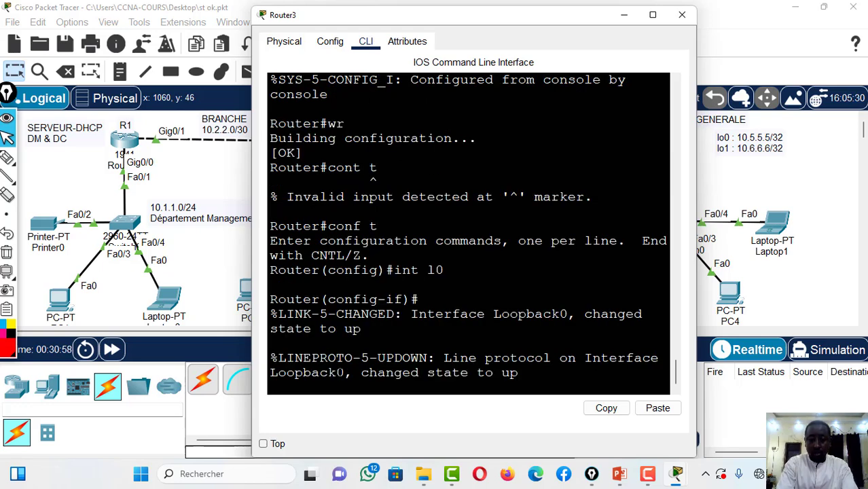
{"action": "key", "text": "Return"}
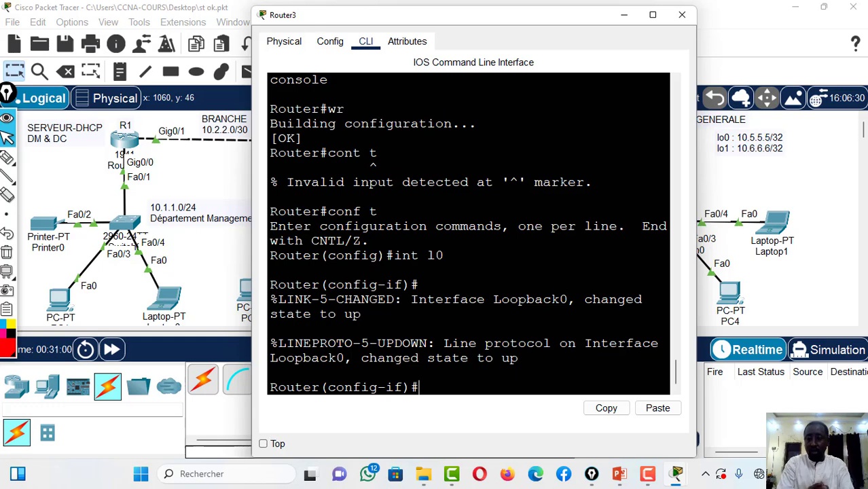
Assign IP address 10.5.5.5 with mask 255.255.255.255 to Router3's loopback 0 using ip add
{"action": "type", "text": "10"}
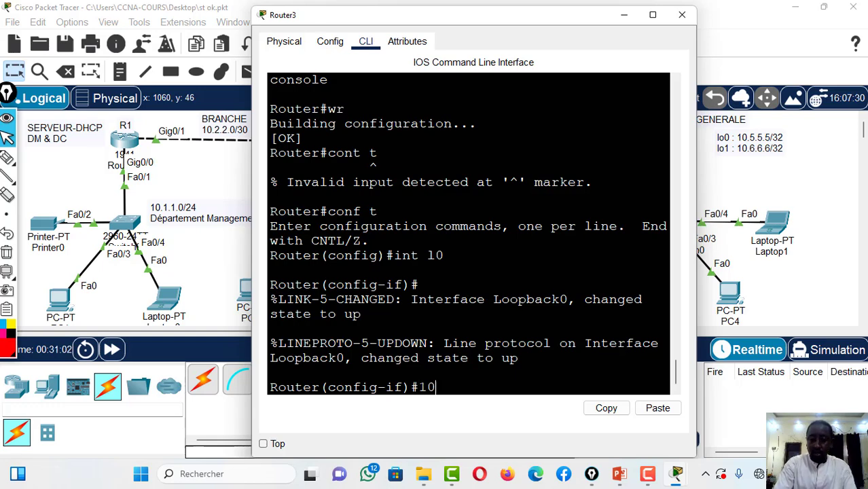
{"action": "key", "text": "BackSpace"}
{"action": "key", "text": "BackSpace"}
{"action": "type", "text": "ip"}
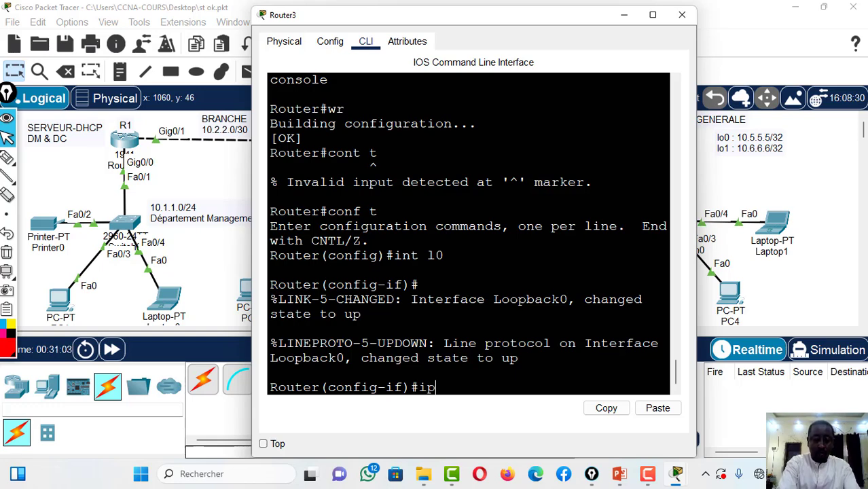
{"action": "type", "text": " add 1"}
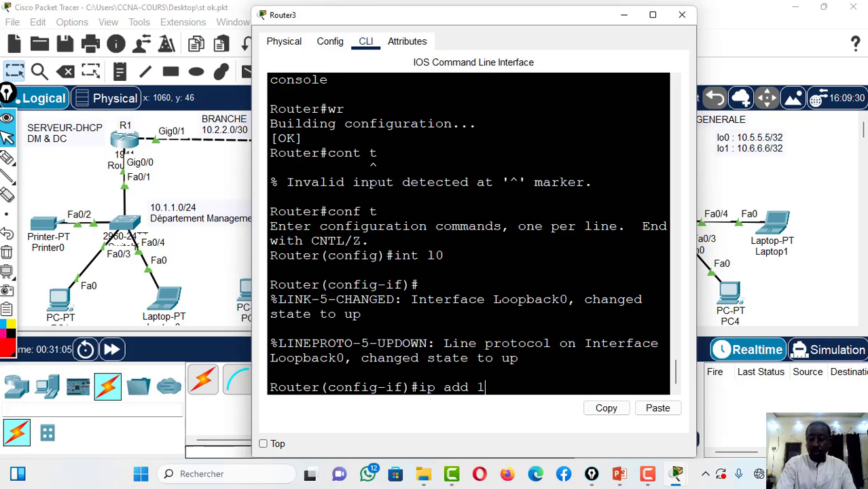
{"action": "type", "text": "0.5"}
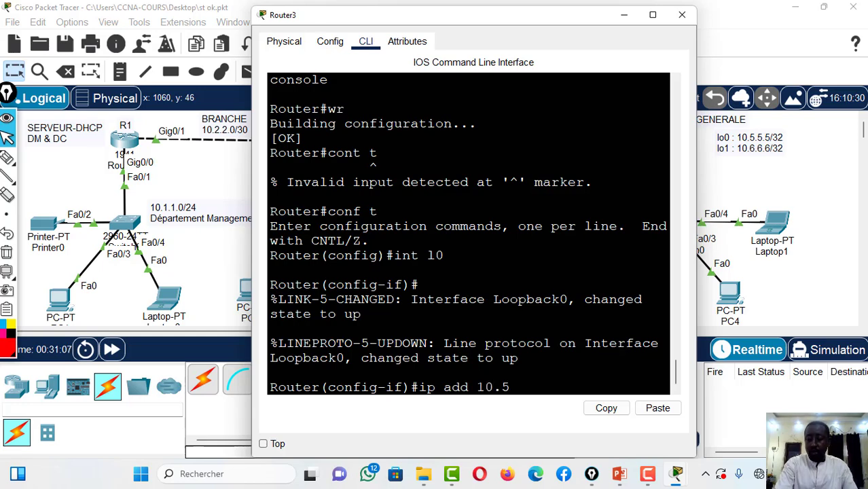
{"action": "type", "text": ".5.5"}
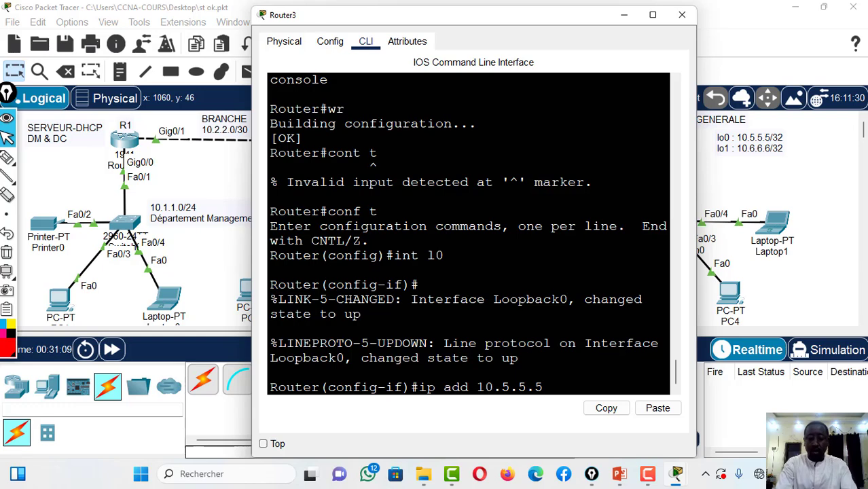
{"action": "type", "text": " 255."}
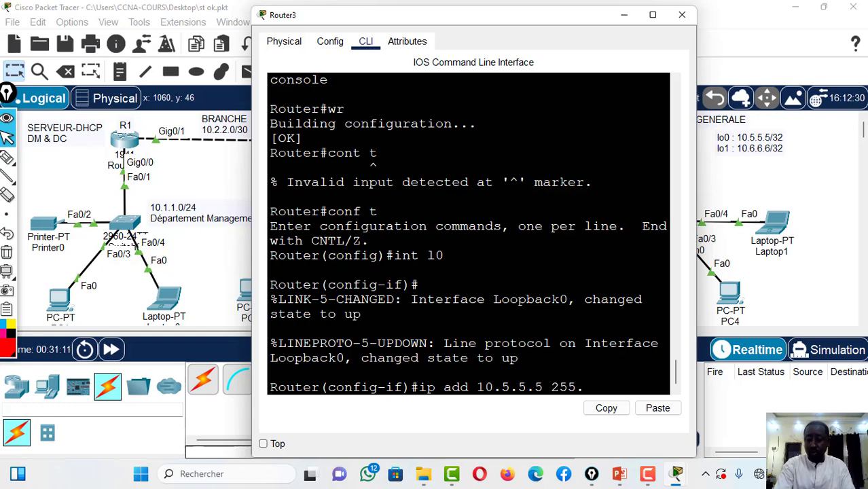
{"action": "type", "text": "255.25"}
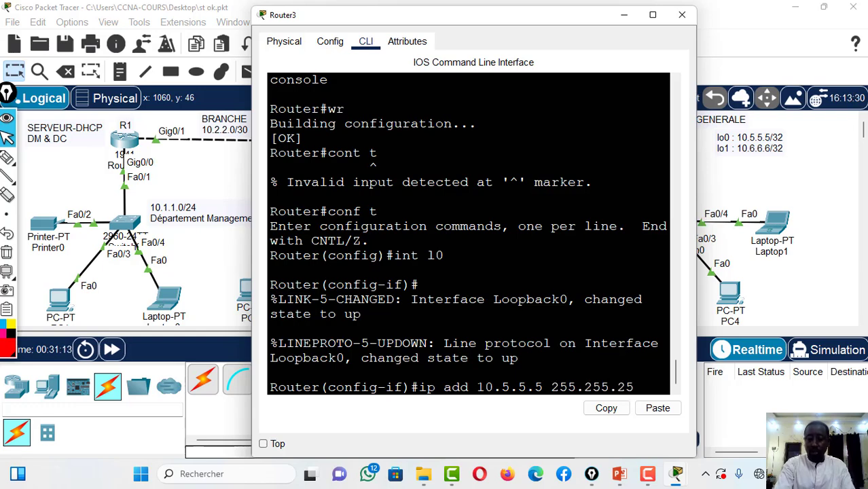
{"action": "type", "text": "5.255"}
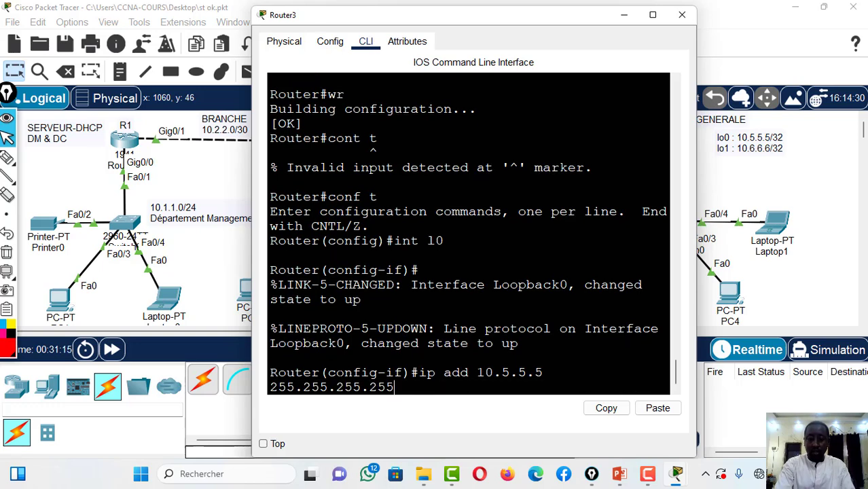
{"action": "key", "text": "Return"}
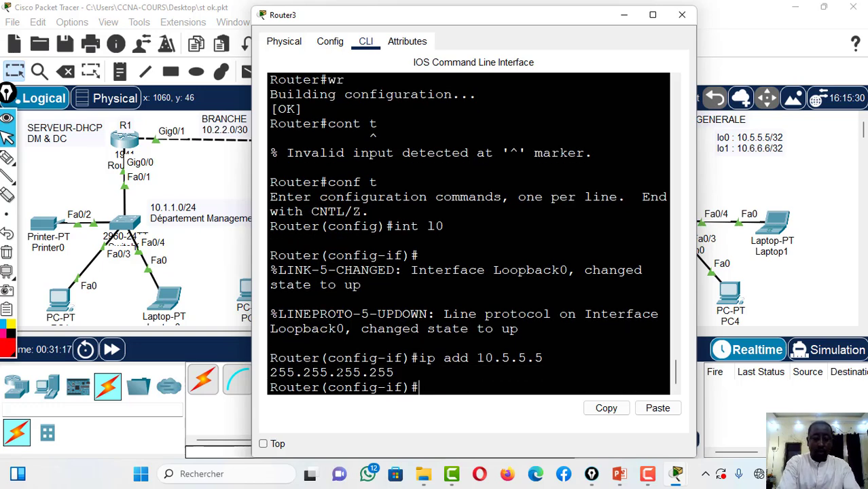
Create Router3's loopback interface 1 with int l1 and assign it IP address 10.6.6.6 with mask 255.255.255.255
{"action": "type", "text": "int "}
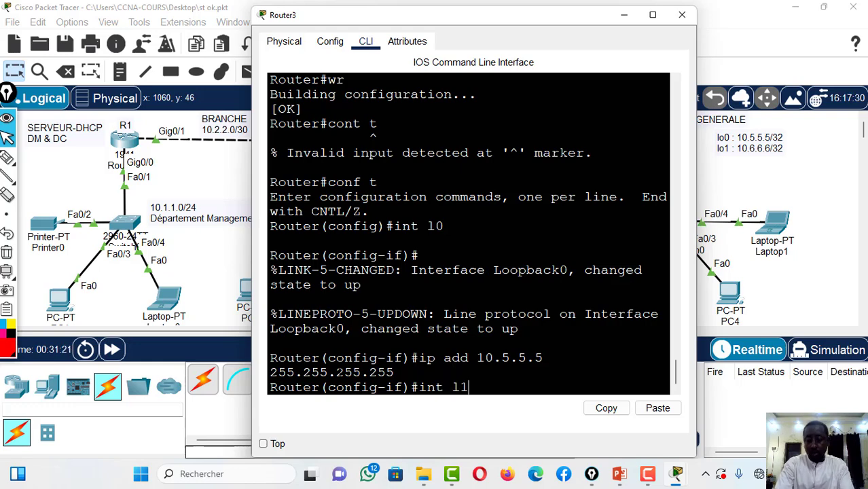
{"action": "type", "text": "l1"}
{"action": "key", "text": "Return"}
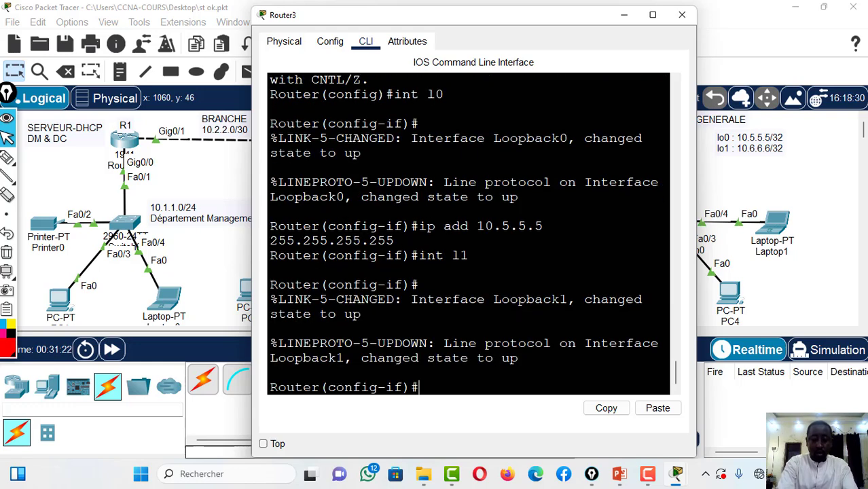
{"action": "type", "text": "ip add "}
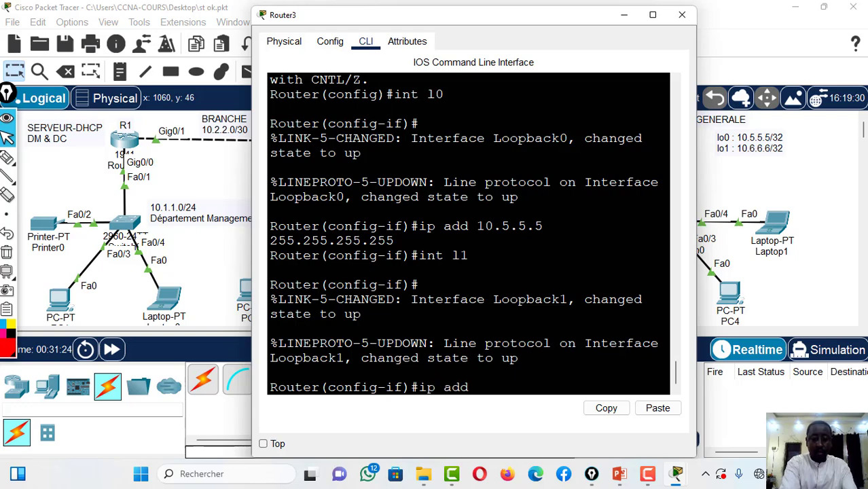
{"action": "type", "text": "10."}
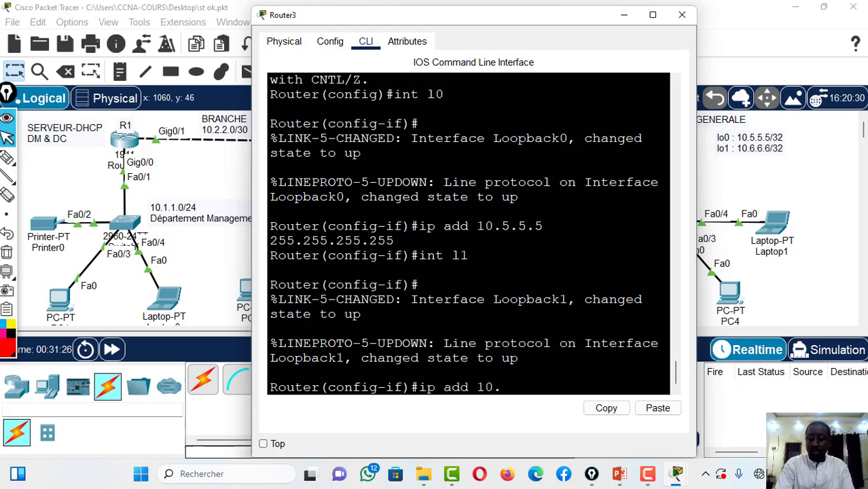
{"action": "type", "text": "6.6.6 255."}
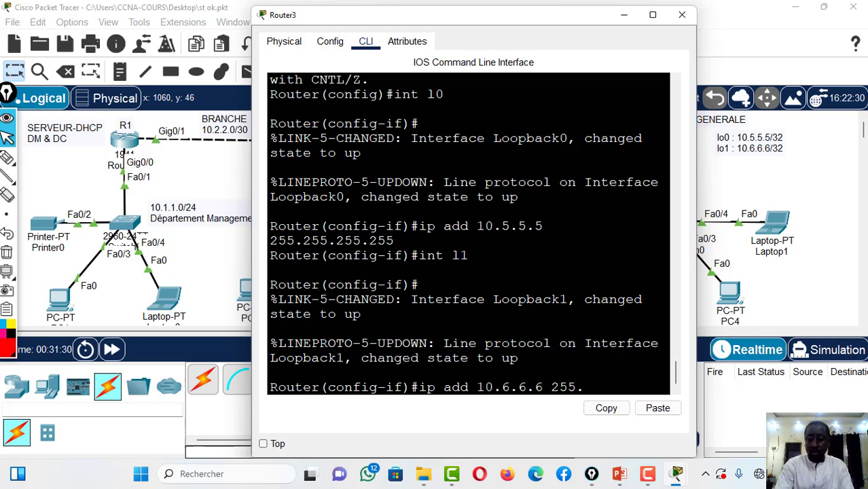
{"action": "type", "text": "255.255.255"}
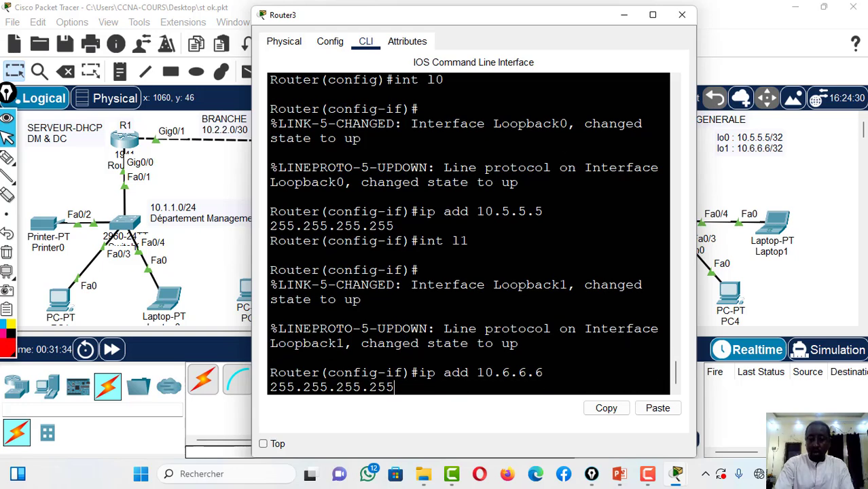
{"action": "key", "text": "Return"}
Exit Router3's configuration mode with end, save its configuration with wr, and close the router's window
{"action": "key", "text": "Return"}
{"action": "type", "text": "er(config-if)#e"}
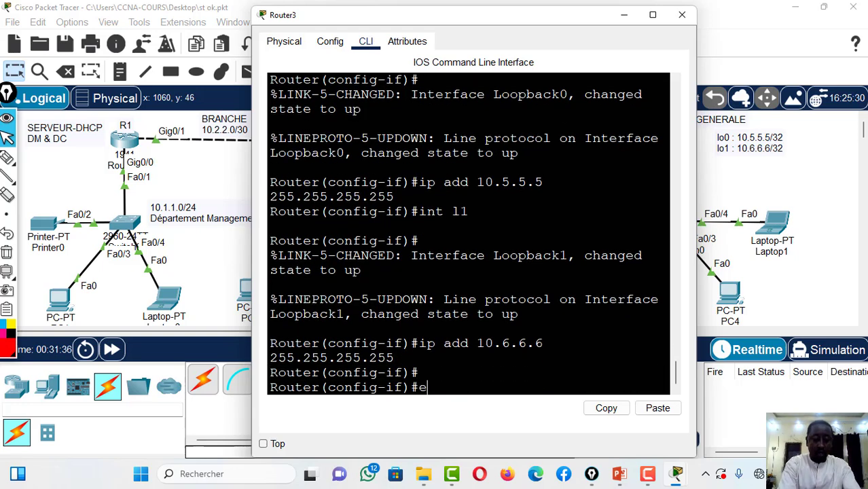
{"action": "type", "text": "nd"}
{"action": "key", "text": "Return"}
{"action": "key", "text": "Return"}
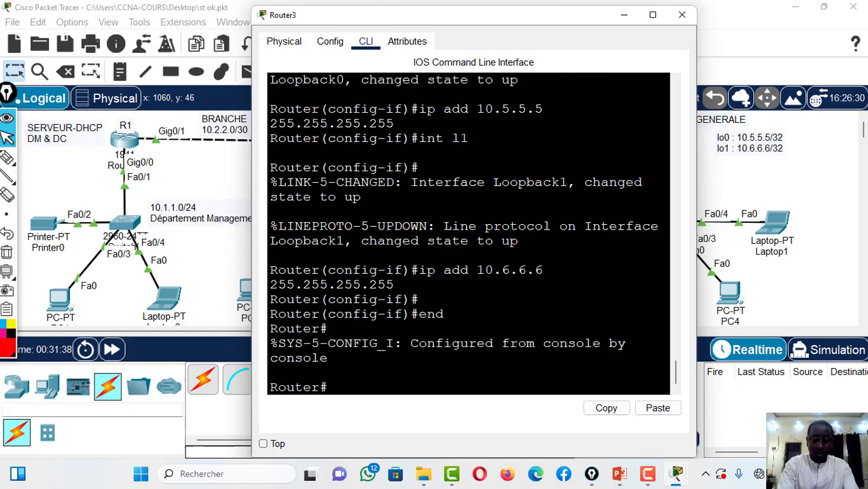
{"action": "type", "text": "wr"}
{"action": "key", "text": "Return"}
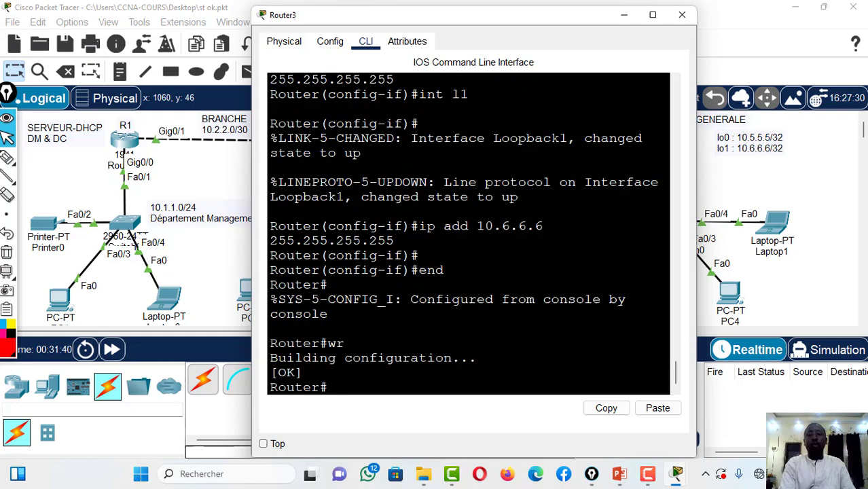
{"action": "left_click", "coordinate": [681, 14]}
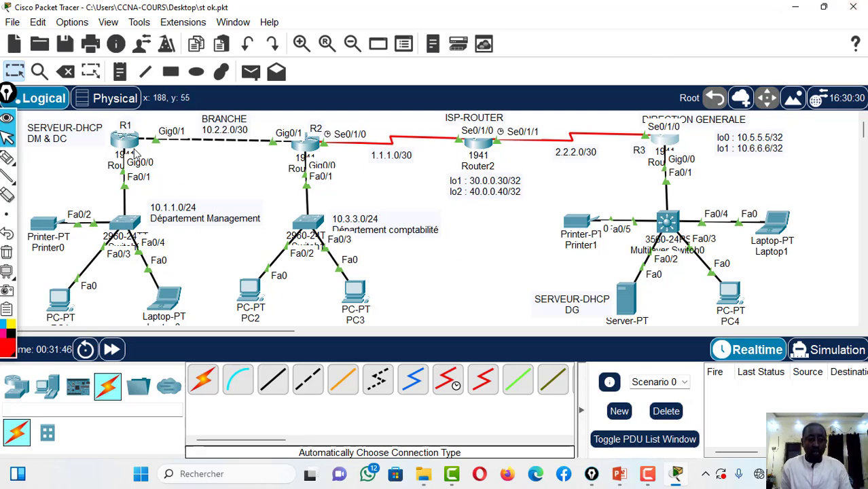
{"action": "left_click", "coordinate": [626, 299]}
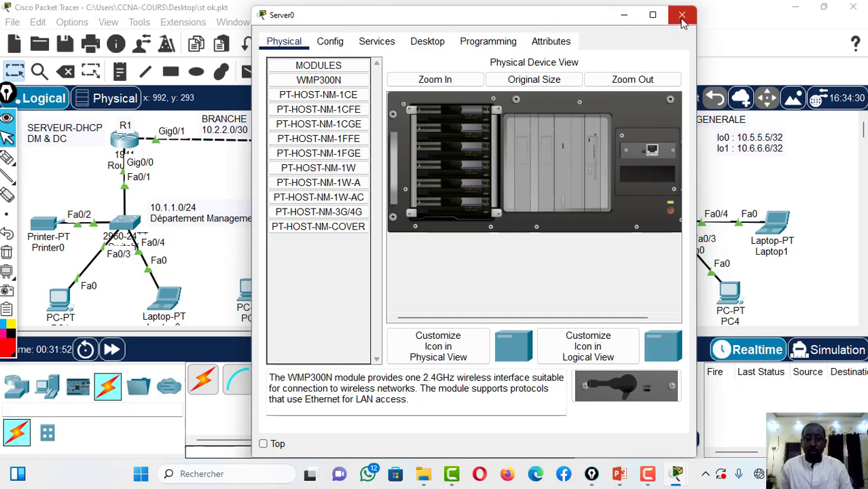
{"action": "left_click_drag", "start_coordinate": [561, 22], "coordinate": [478, 129]}
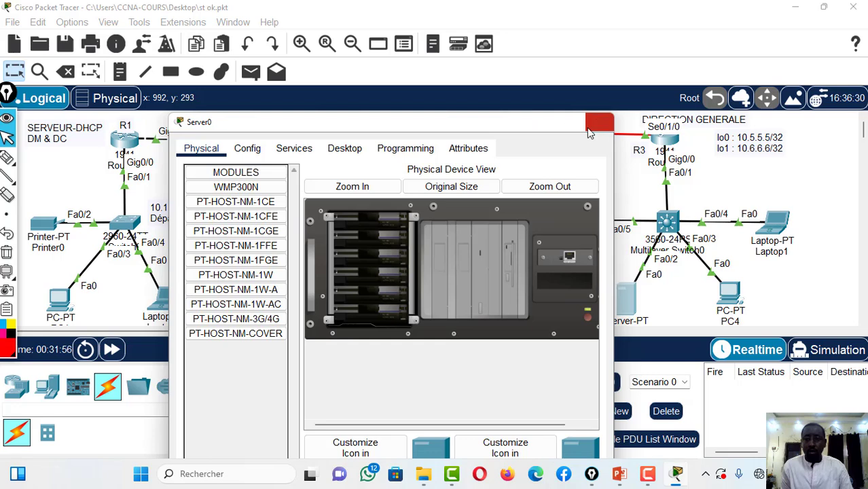
{"action": "left_click", "coordinate": [597, 123]}
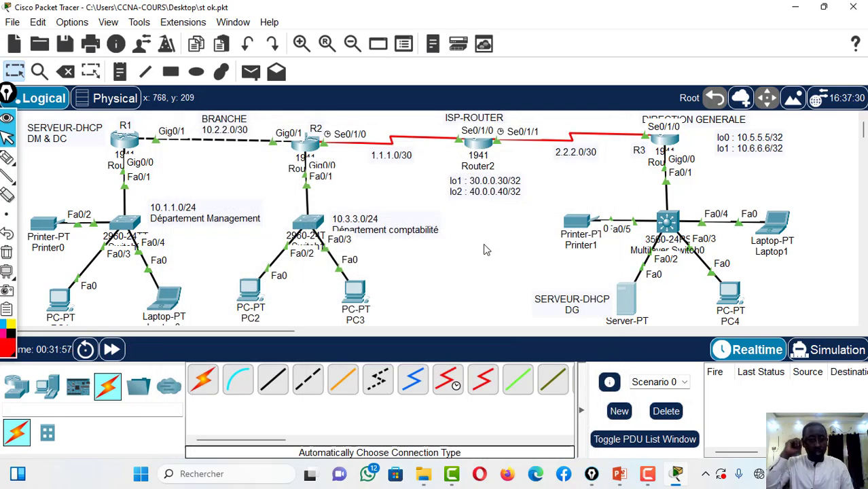